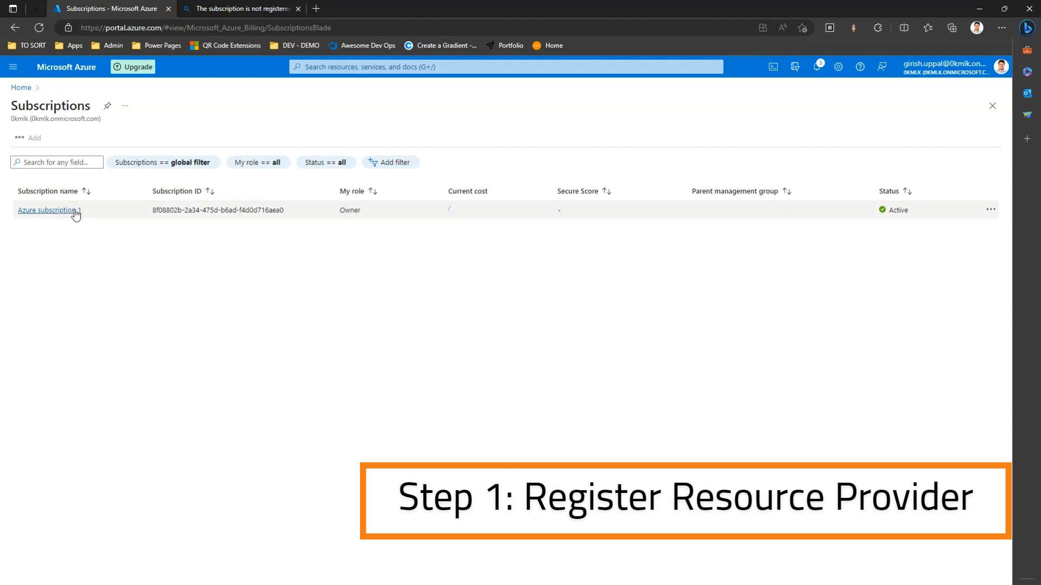
Register the Microsoft.AzureActiveDirectory provider in Azure subscription 1's resource providers, filtered by 'azur'
{"action": "left_click", "coordinate": [72, 210]}
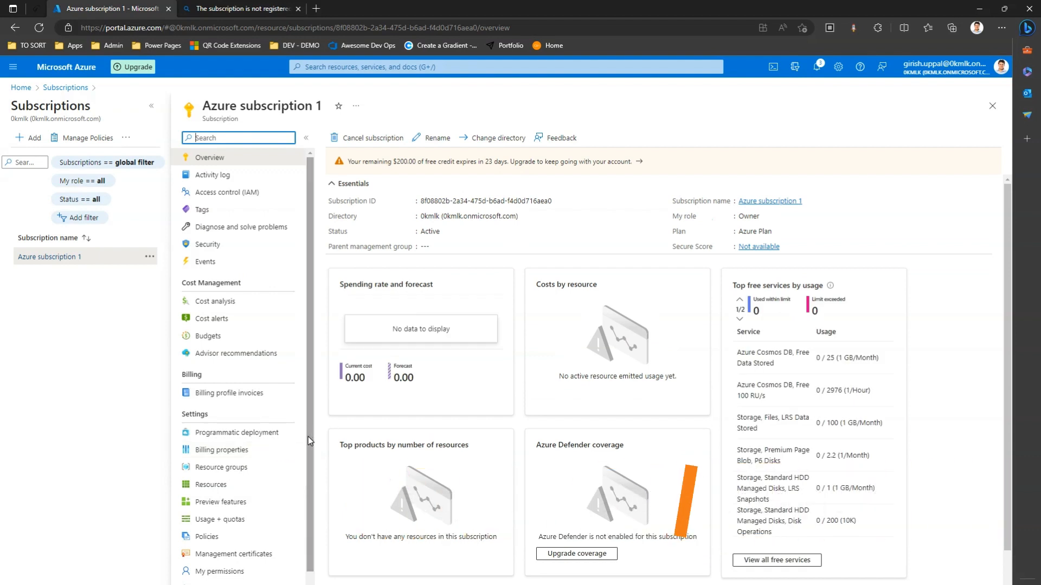
{"action": "scroll", "coordinate": [271, 477], "scroll_direction": "down", "scroll_amount": 2}
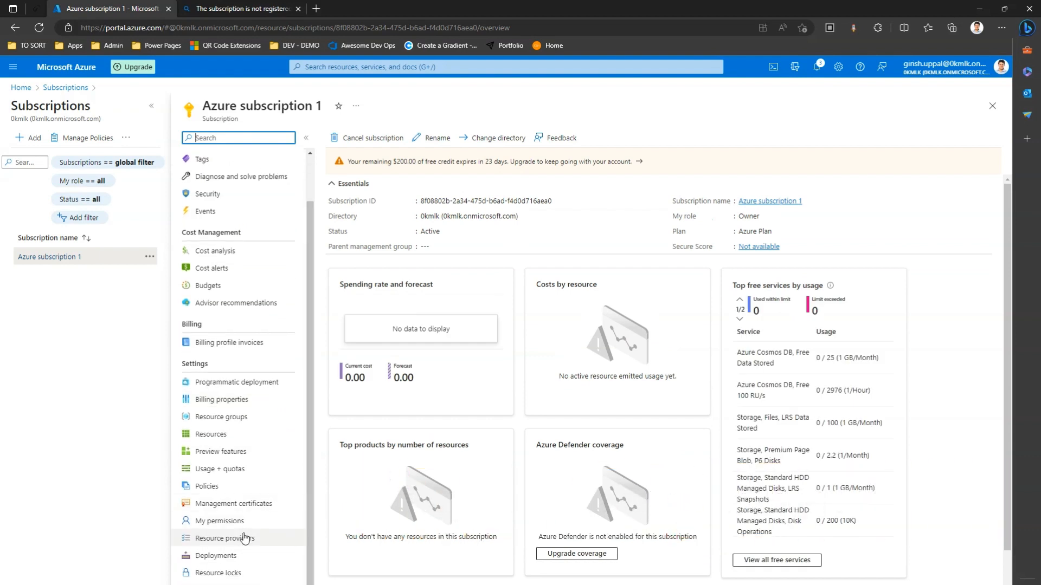
{"action": "left_click", "coordinate": [244, 539]}
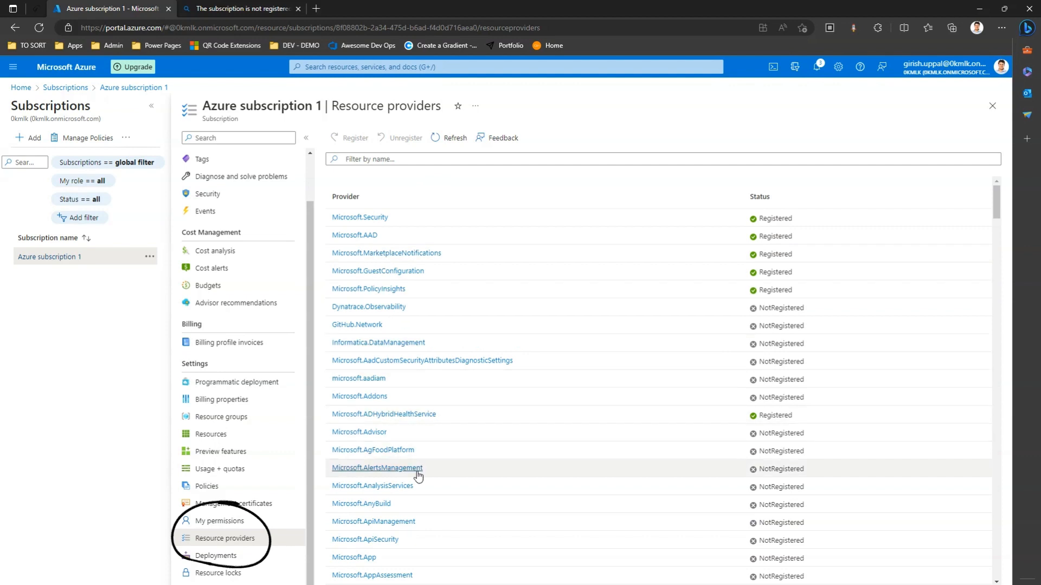
{"action": "left_click", "coordinate": [376, 164]}
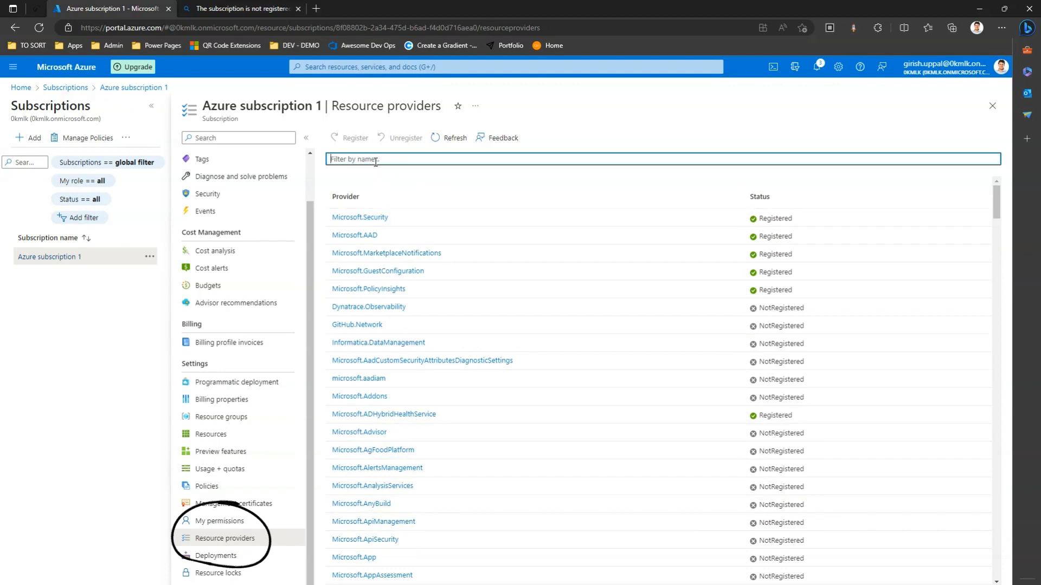
{"action": "type", "text": "azure"}
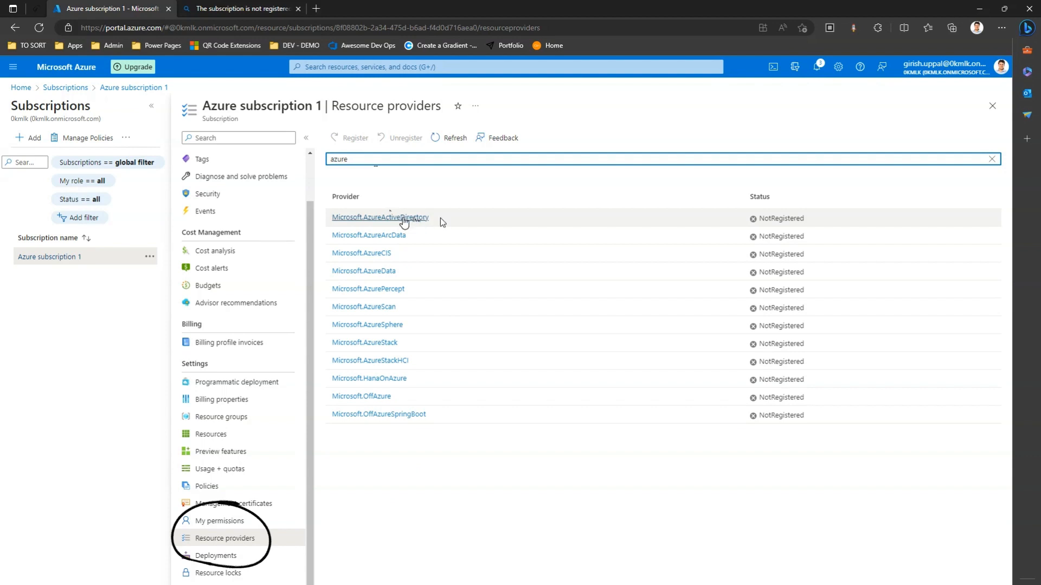
{"action": "left_click", "coordinate": [404, 219]}
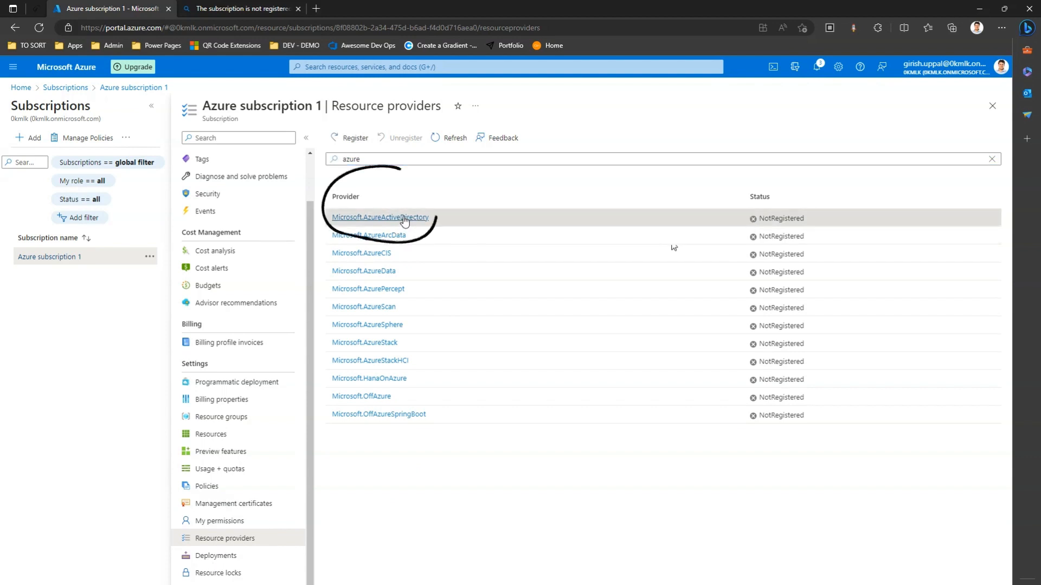
{"action": "left_click", "coordinate": [362, 140]}
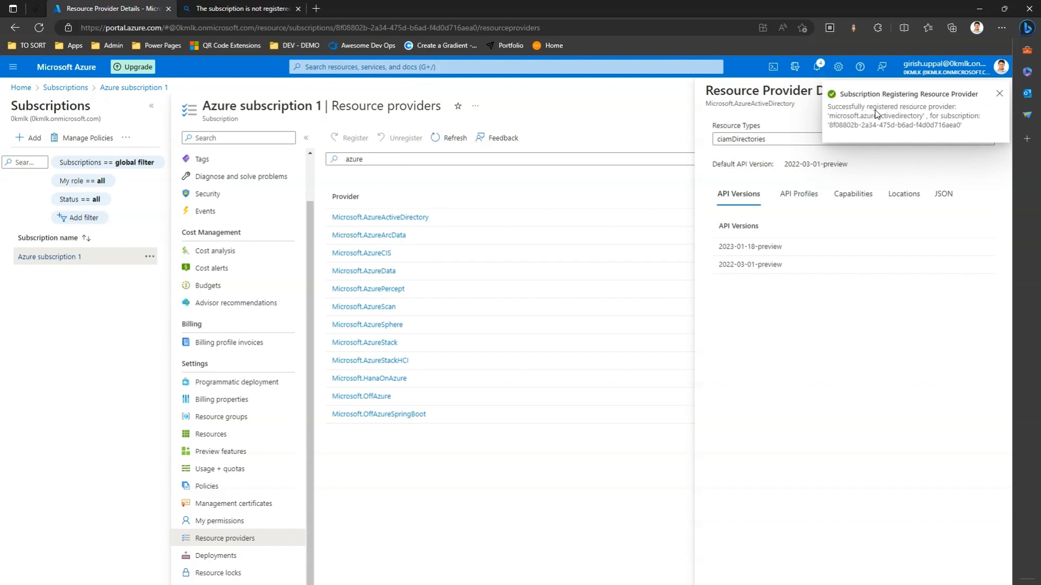
{"action": "left_click", "coordinate": [1000, 94]}
{"action": "left_click", "coordinate": [999, 94]}
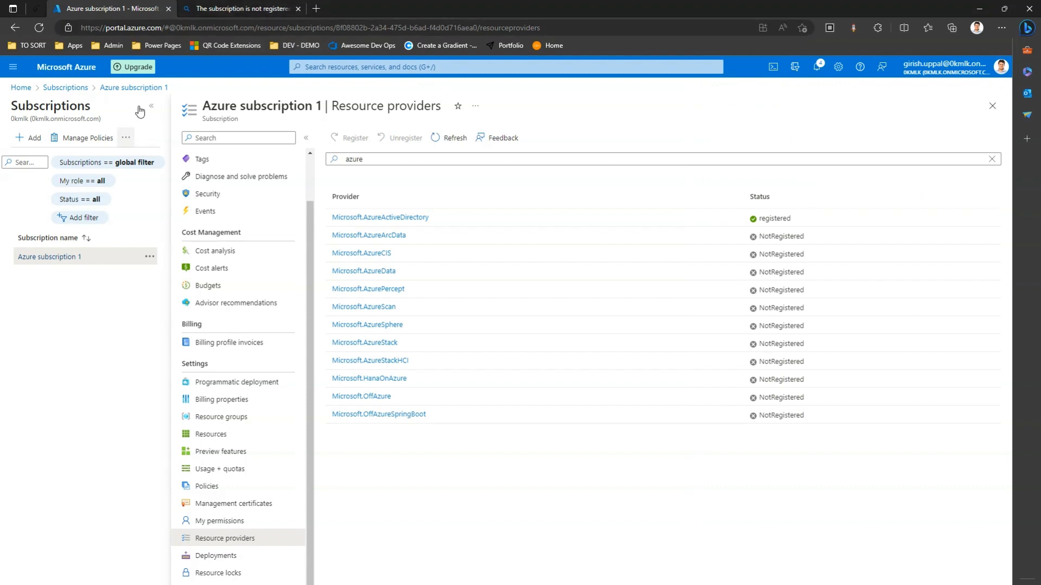
Search the marketplace for 'azure ad b2c' and start creating an Azure Active Directory B2C resource
{"action": "left_click", "coordinate": [23, 89]}
{"action": "left_click", "coordinate": [311, 69]}
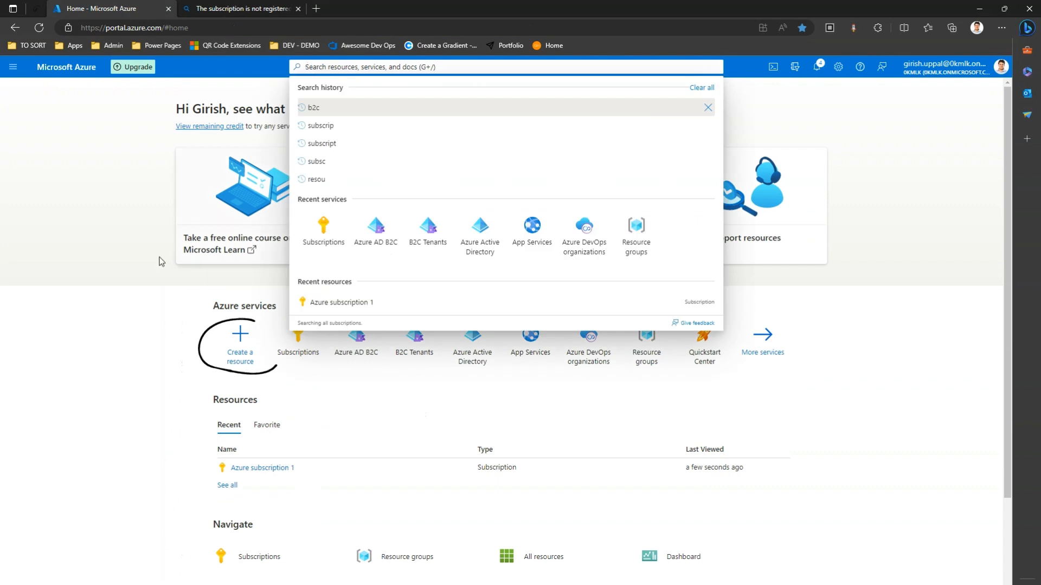
{"action": "left_click", "coordinate": [215, 331]}
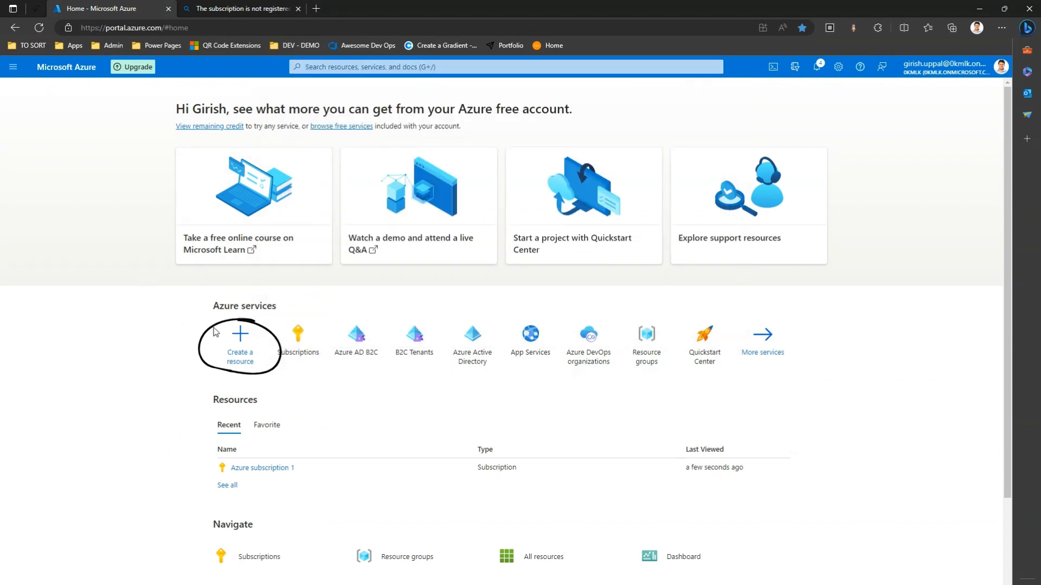
{"action": "left_click", "coordinate": [246, 353]}
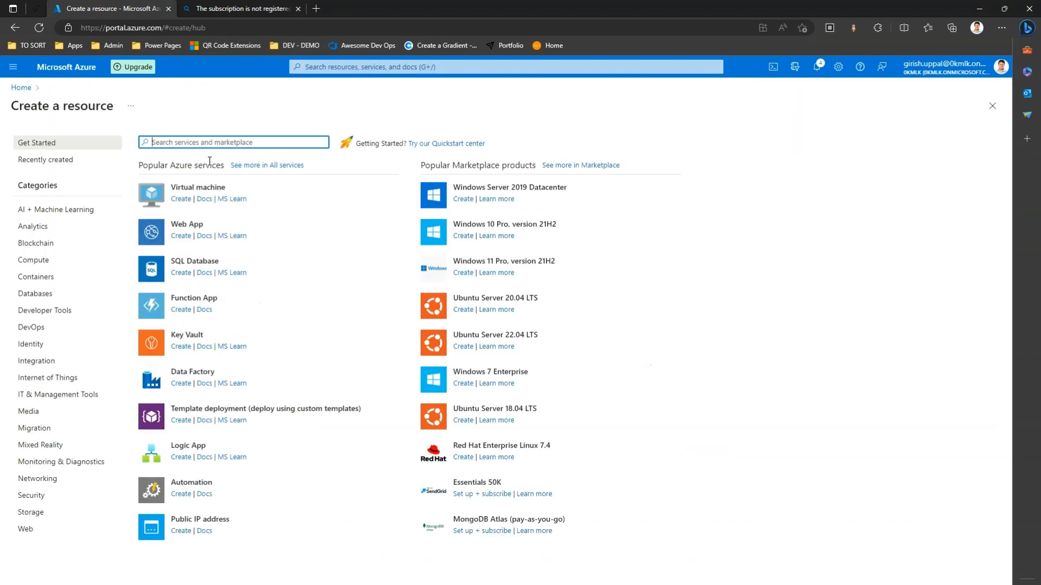
{"action": "type", "text": "azure ad b2c"}
{"action": "key", "text": "Return"}
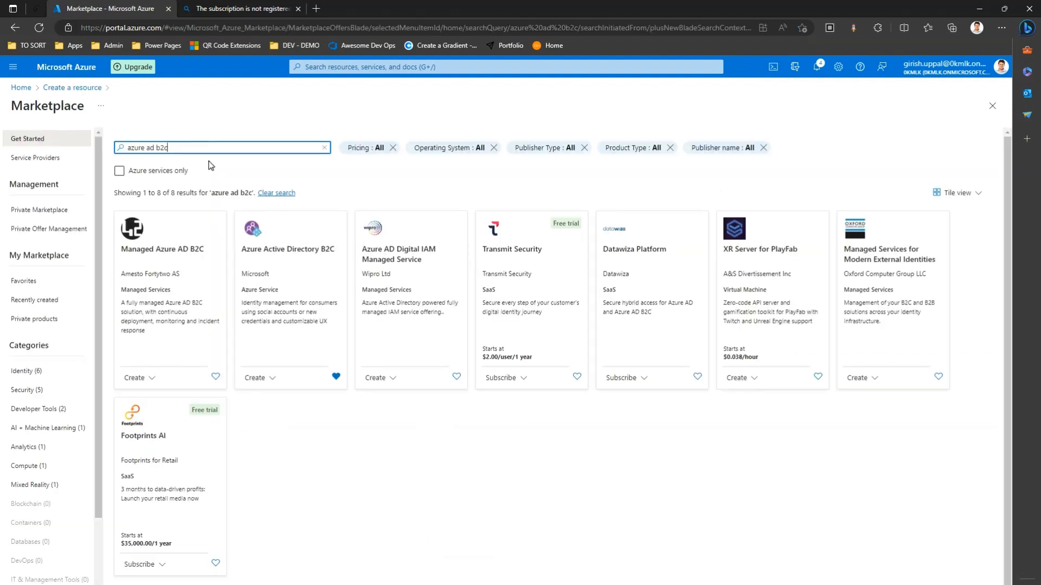
{"action": "left_click", "coordinate": [265, 378]}
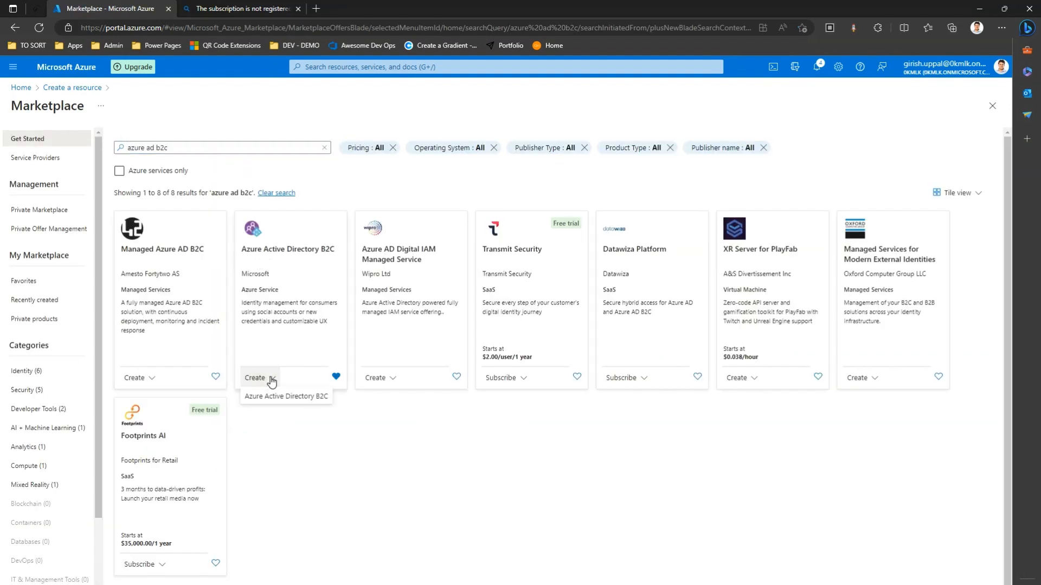
{"action": "left_click", "coordinate": [272, 398]}
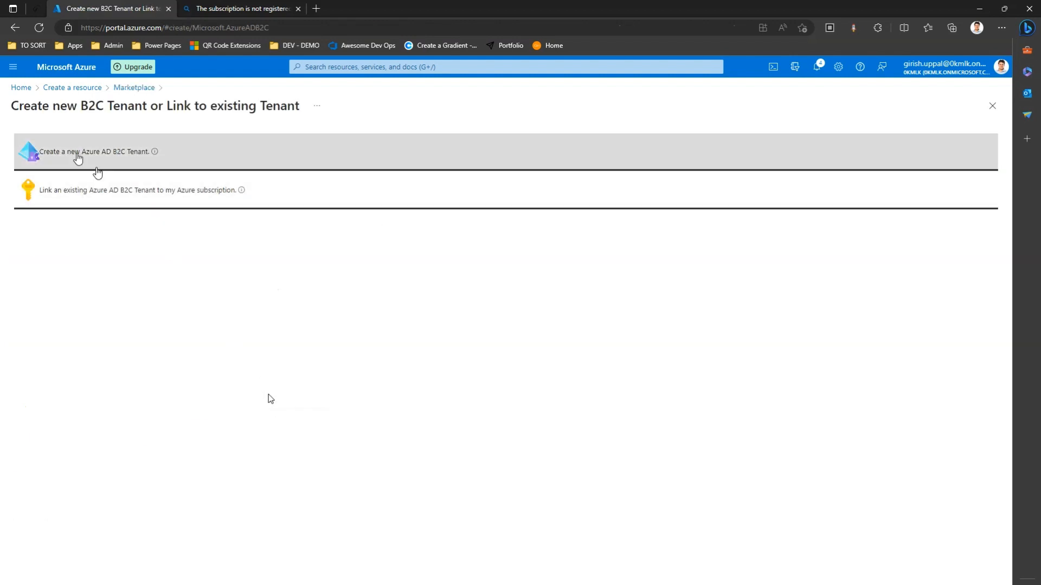
Choose to create a new tenant with the organization name, domain girib2c and resource group giri-rg
{"action": "left_click", "coordinate": [77, 157]}
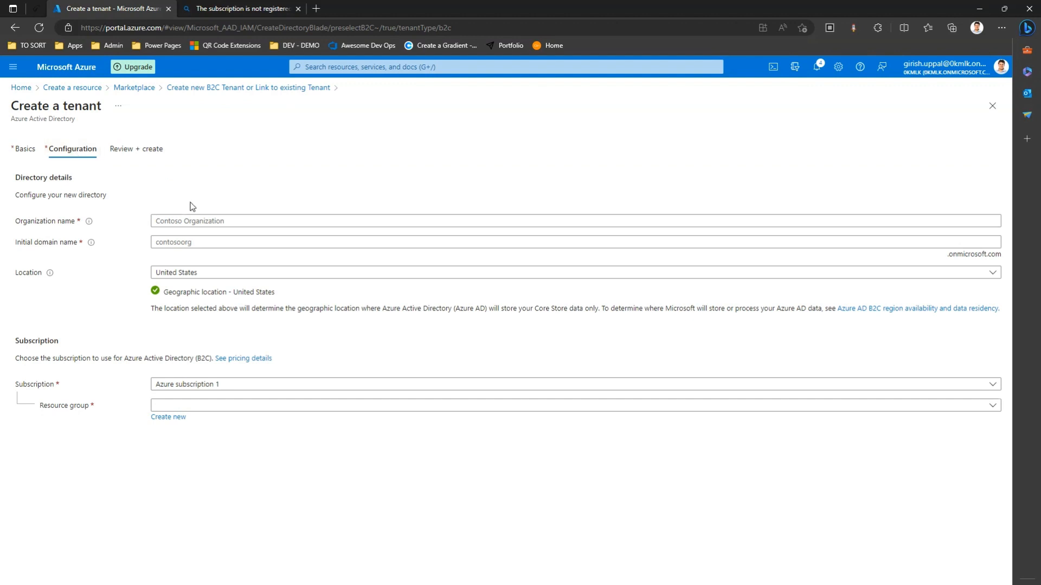
{"action": "left_click", "coordinate": [180, 221]}
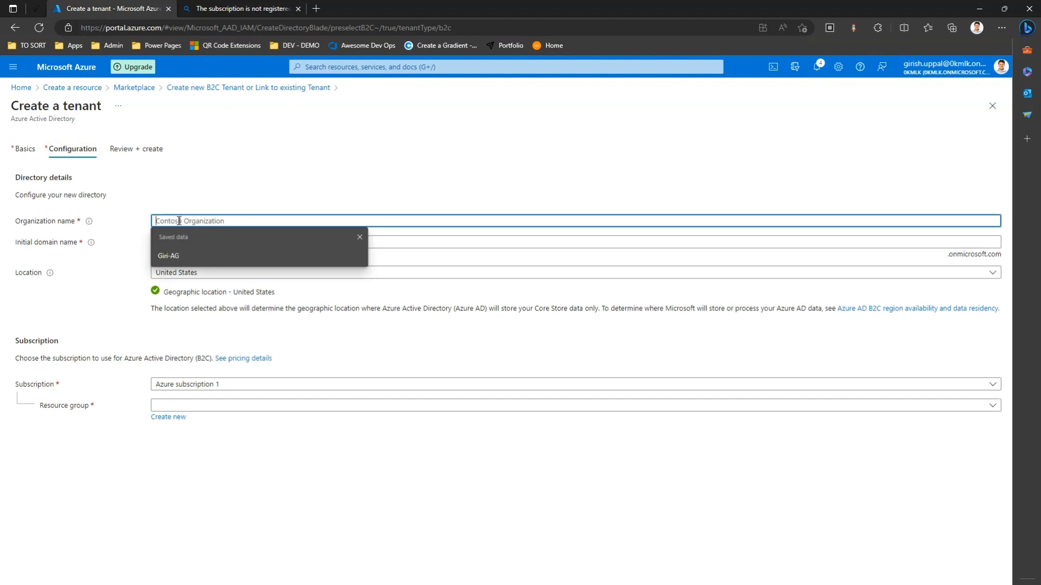
{"action": "type", "text": "Girish"}
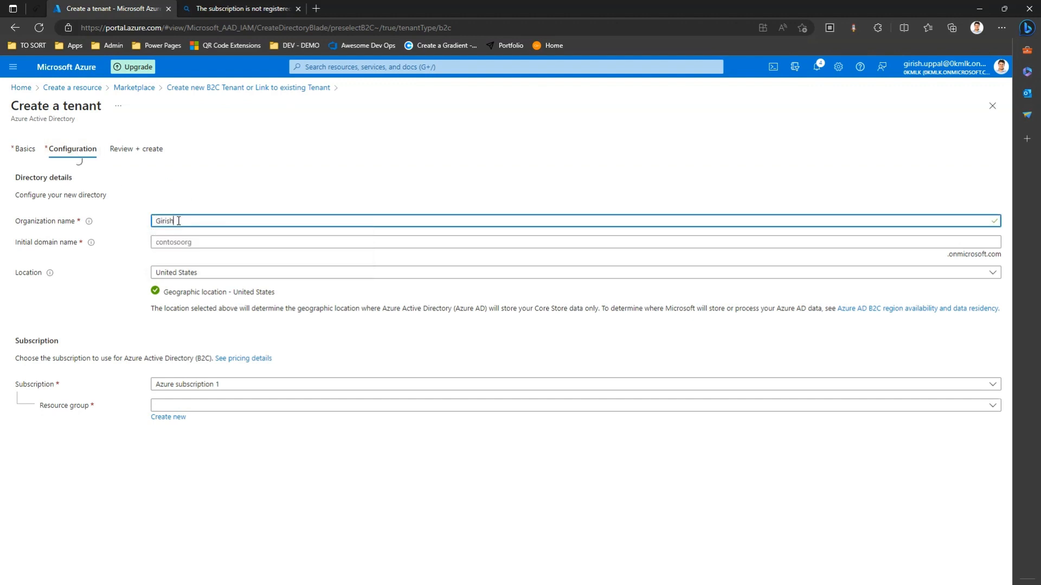
{"action": "type", "text": " Inc"}
{"action": "left_click", "coordinate": [167, 242]}
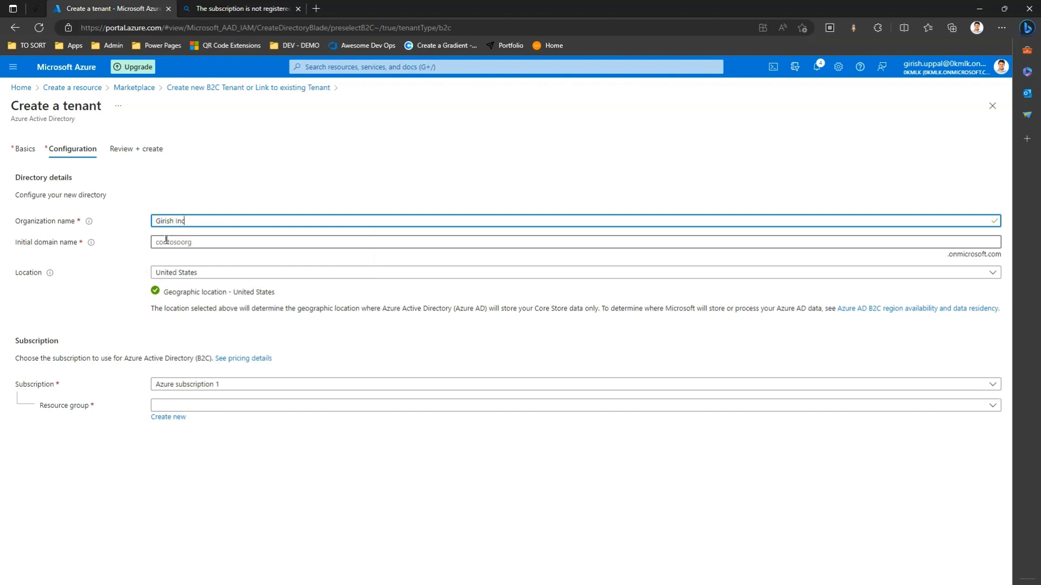
{"action": "type", "text": "giri"}
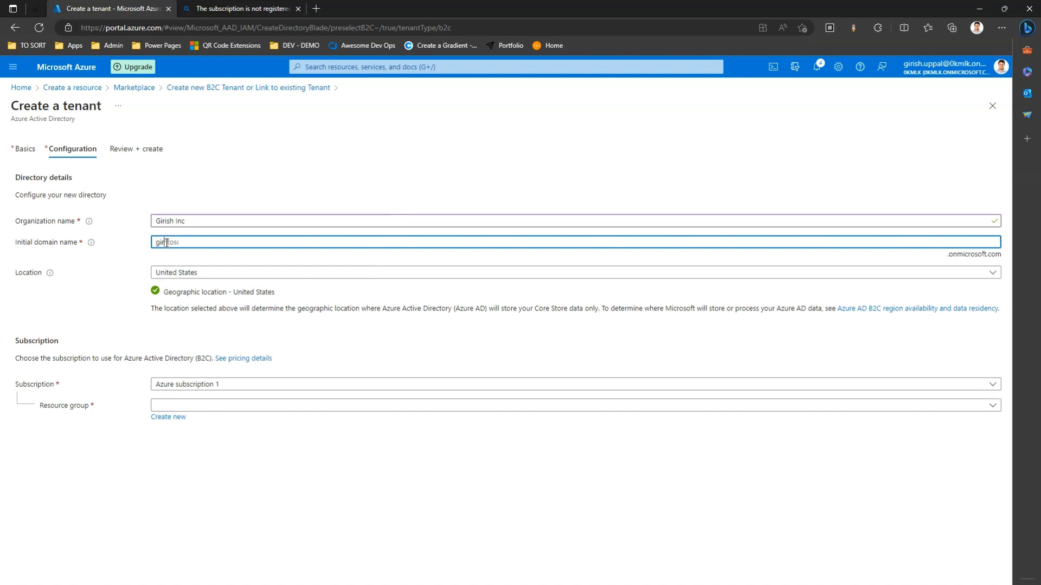
{"action": "type", "text": "b2c"}
{"action": "left_click", "coordinate": [180, 406]}
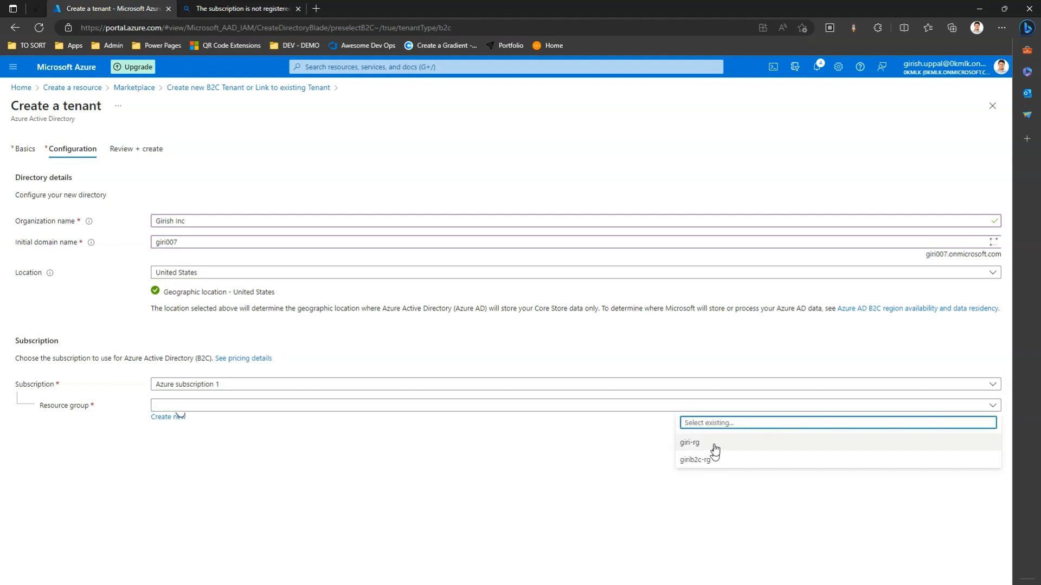
{"action": "left_click", "coordinate": [689, 443]}
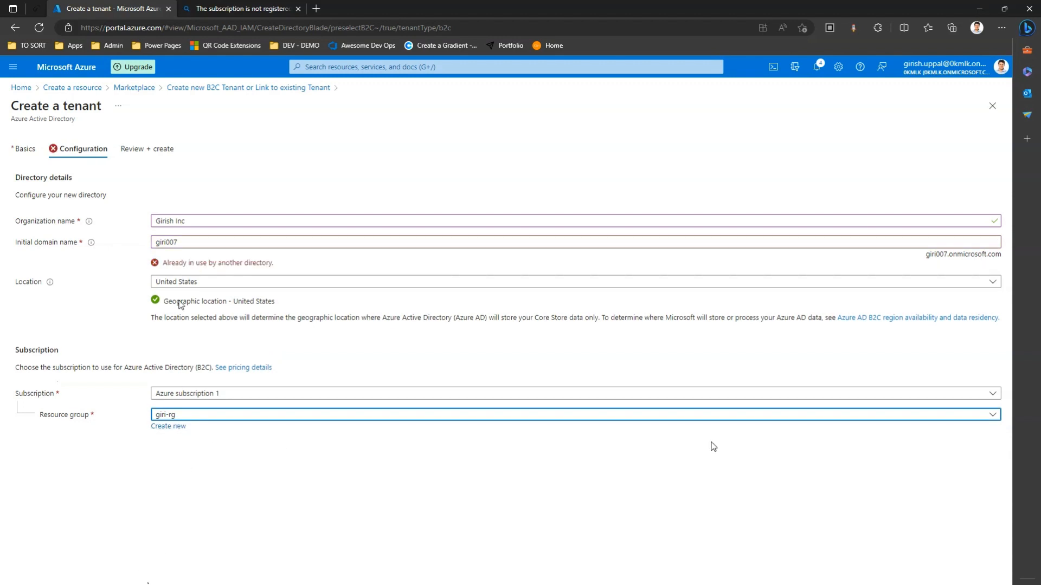
Change the taken initial domain name to an available one, giri007001
{"action": "left_click", "coordinate": [187, 242]}
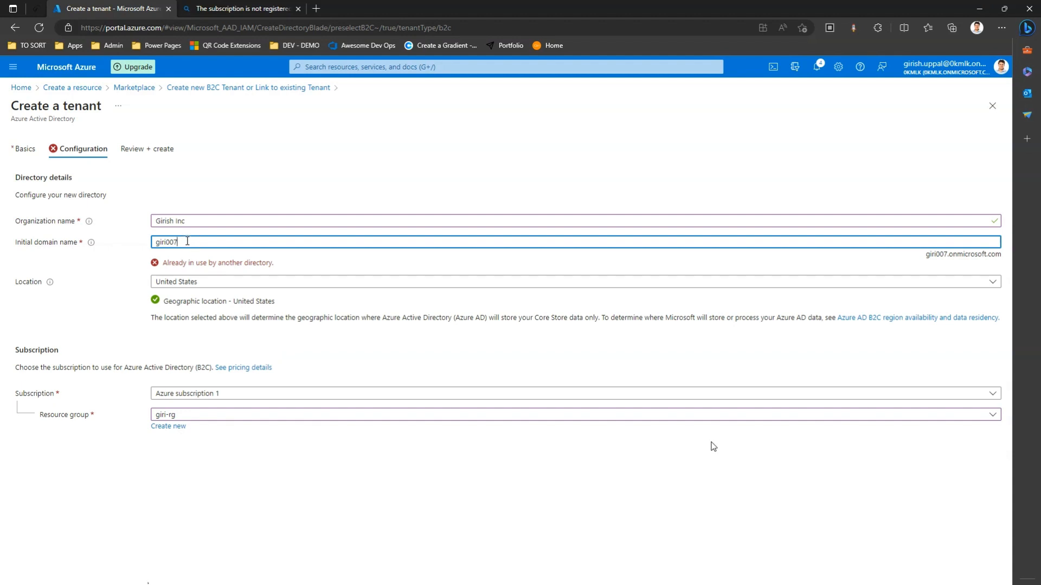
{"action": "type", "text": "001"}
{"action": "left_click", "coordinate": [257, 494]}
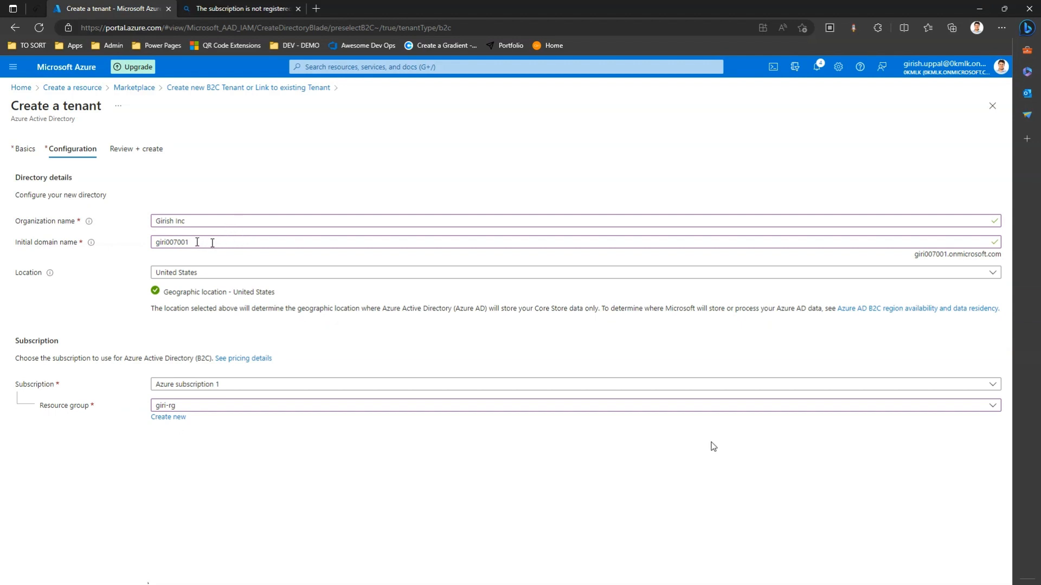
{"action": "left_click_drag", "start_coordinate": [208, 241], "coordinate": [125, 250]}
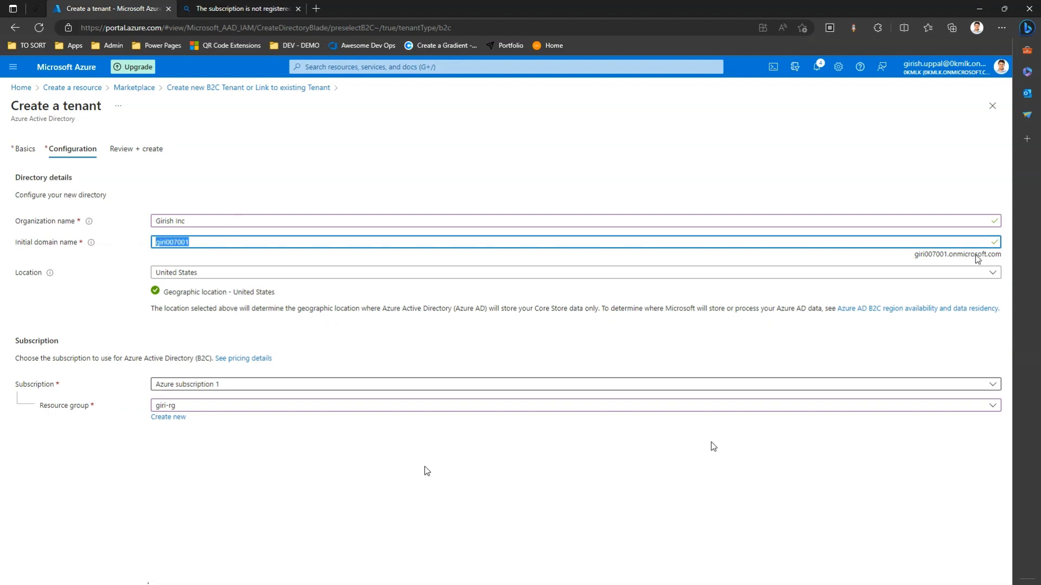
{"action": "left_click", "coordinate": [260, 543]}
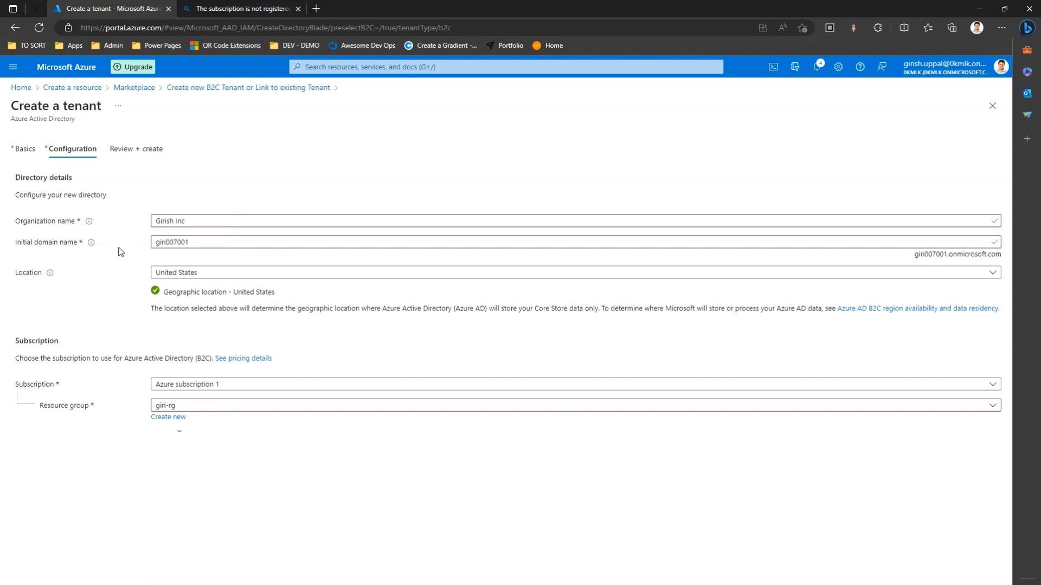
Review and create the B2C tenant, then confirm its creation in notifications
{"action": "left_click", "coordinate": [230, 528]}
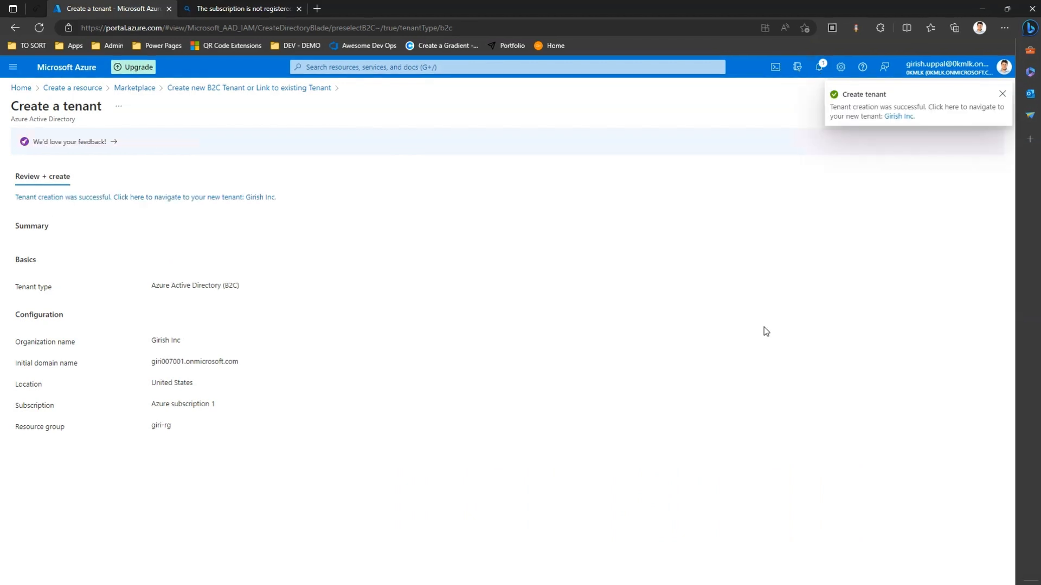
{"action": "left_click", "coordinate": [820, 68]}
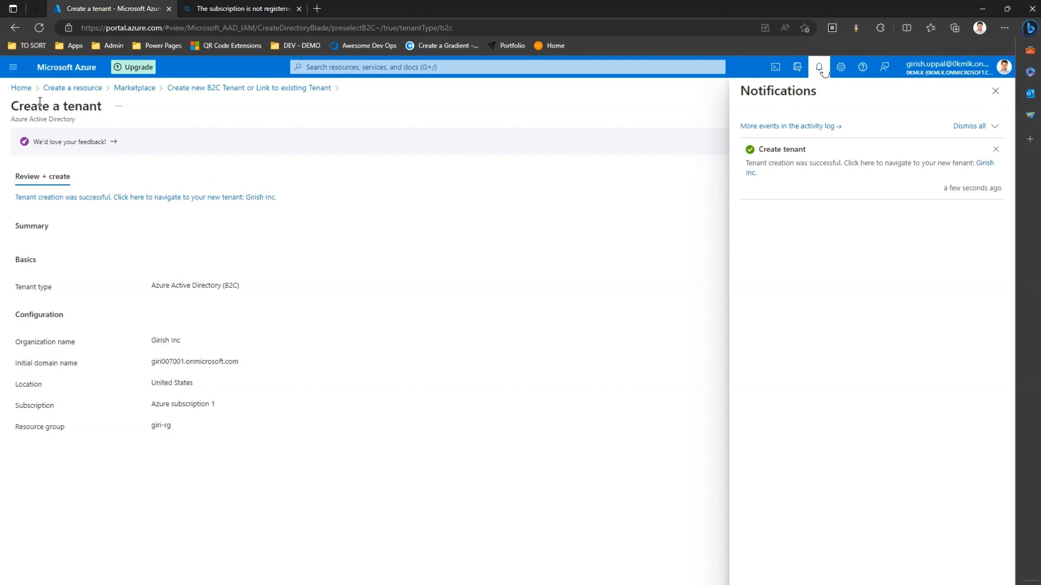
{"action": "left_click", "coordinate": [21, 88]}
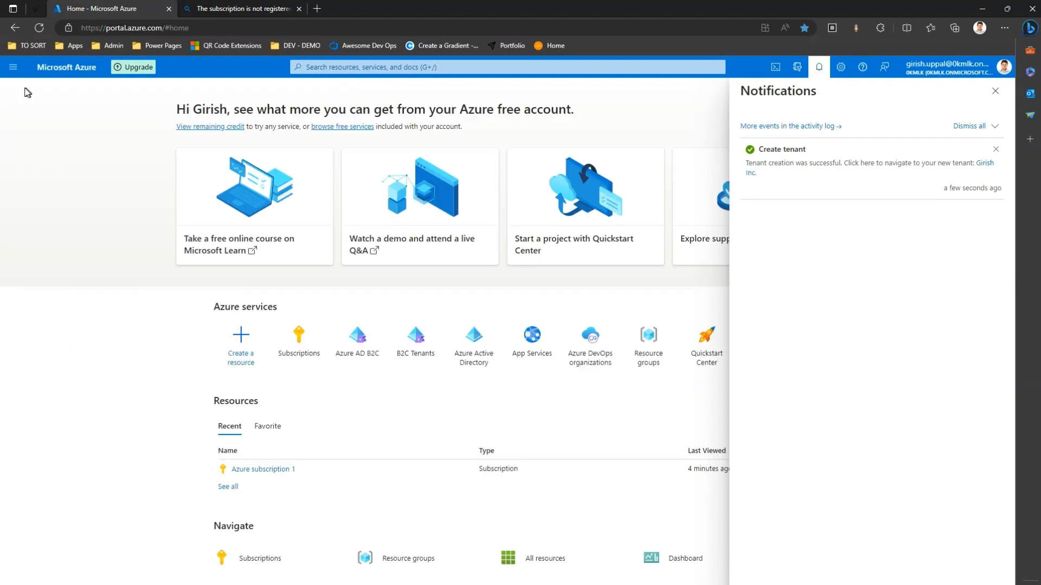
Find the tenant under B2C Tenants via a 'b2c' search and open its management page
{"action": "left_click", "coordinate": [326, 68]}
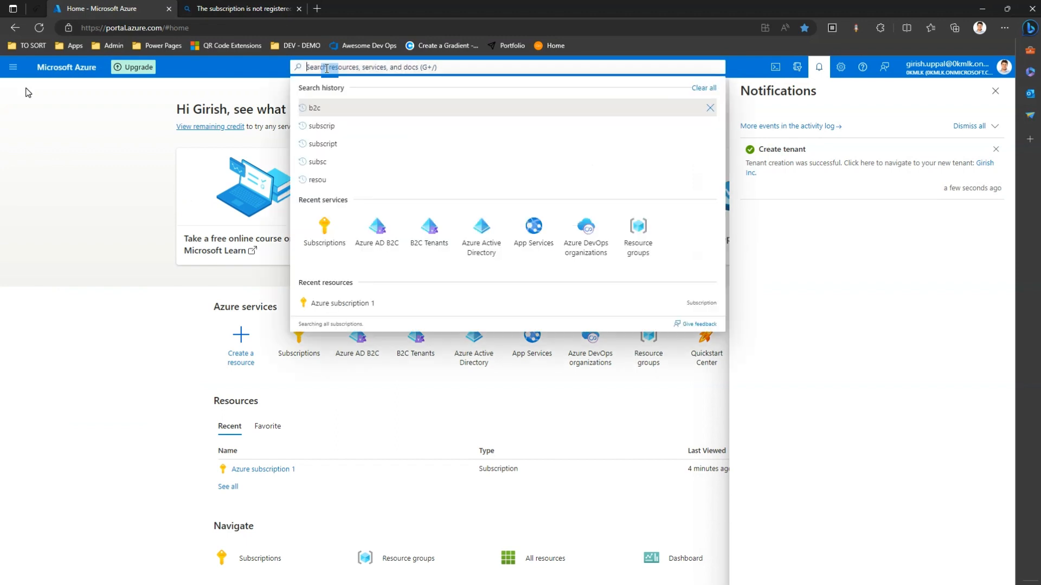
{"action": "type", "text": "b2c"}
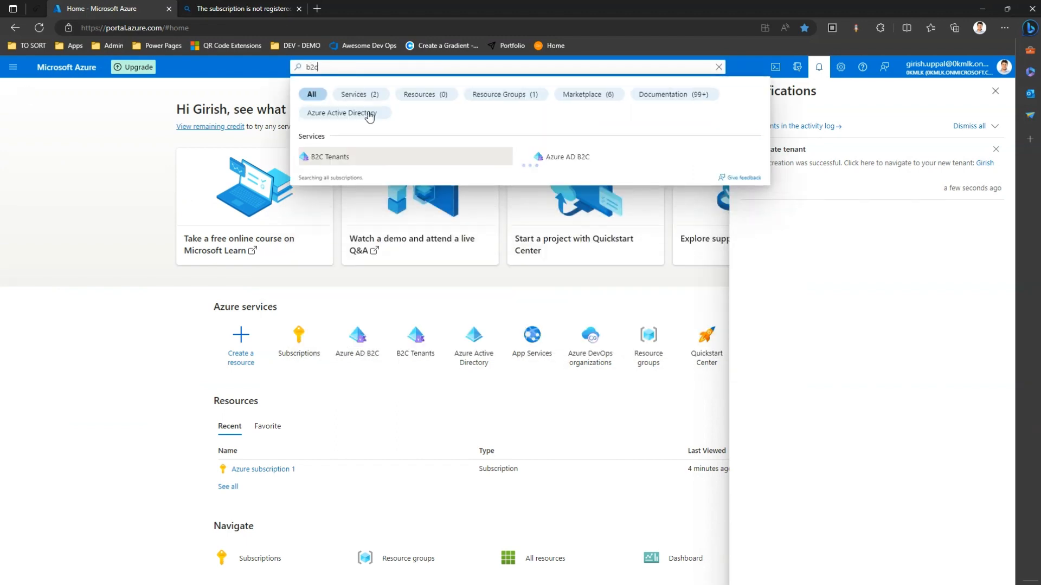
{"action": "left_click", "coordinate": [348, 158]}
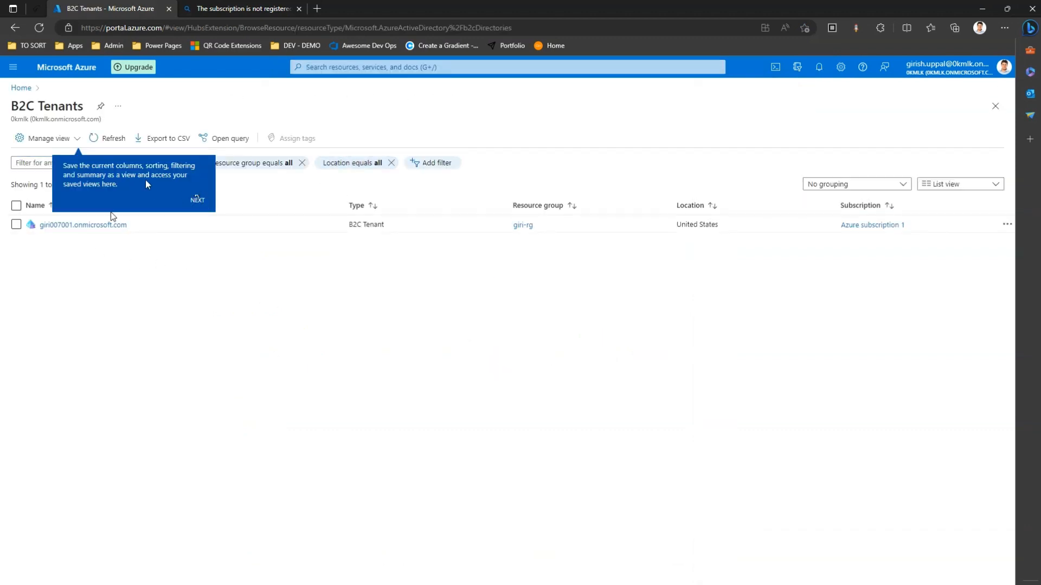
{"action": "left_click", "coordinate": [81, 226]}
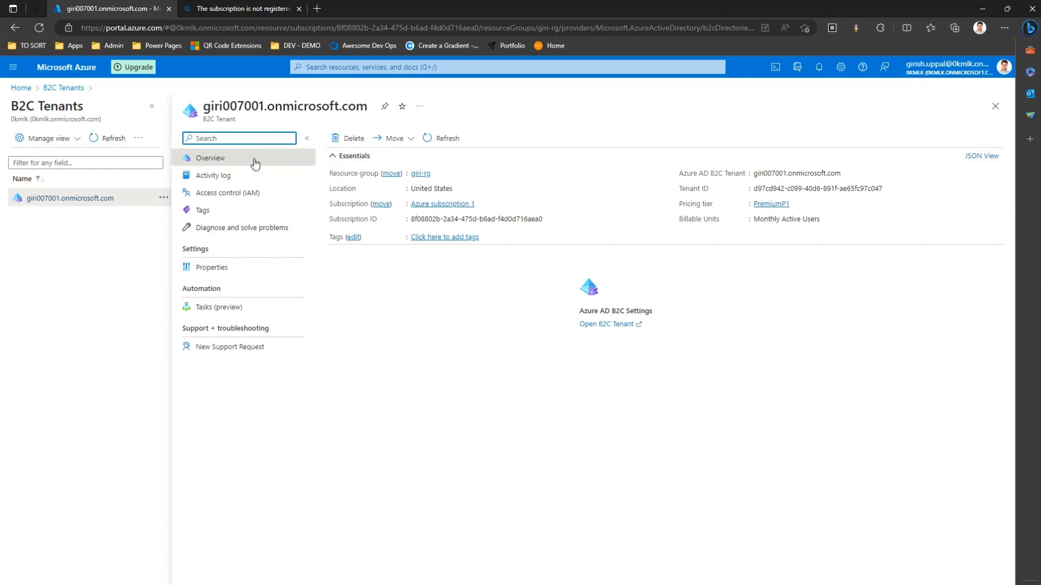
{"action": "left_click", "coordinate": [605, 325]}
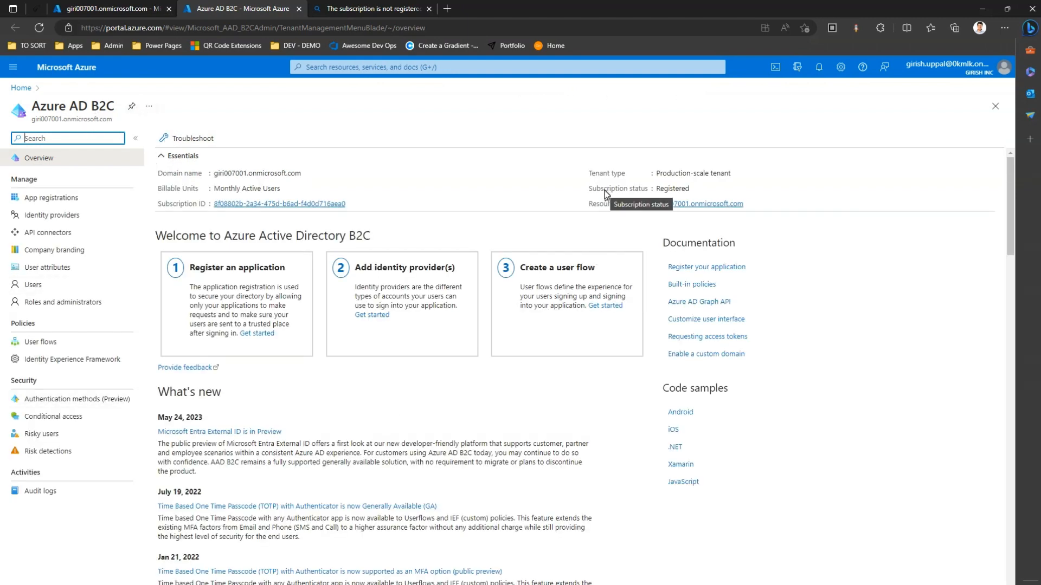
Switch the portal to the 0kmlk directory from the Directories + subscriptions settings
{"action": "left_click", "coordinate": [841, 69]}
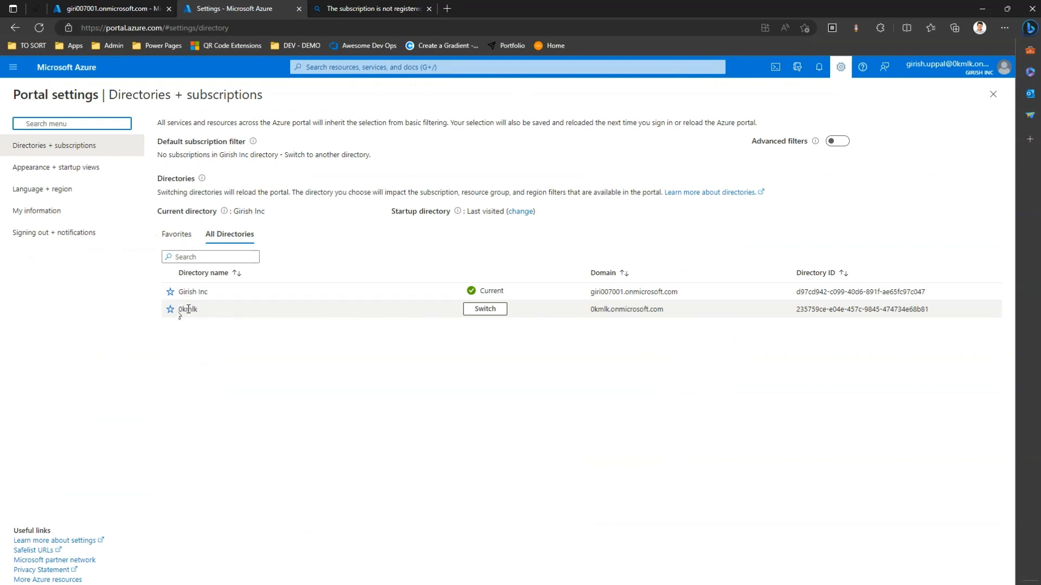
{"action": "left_click_drag", "start_coordinate": [179, 310], "coordinate": [202, 314]}
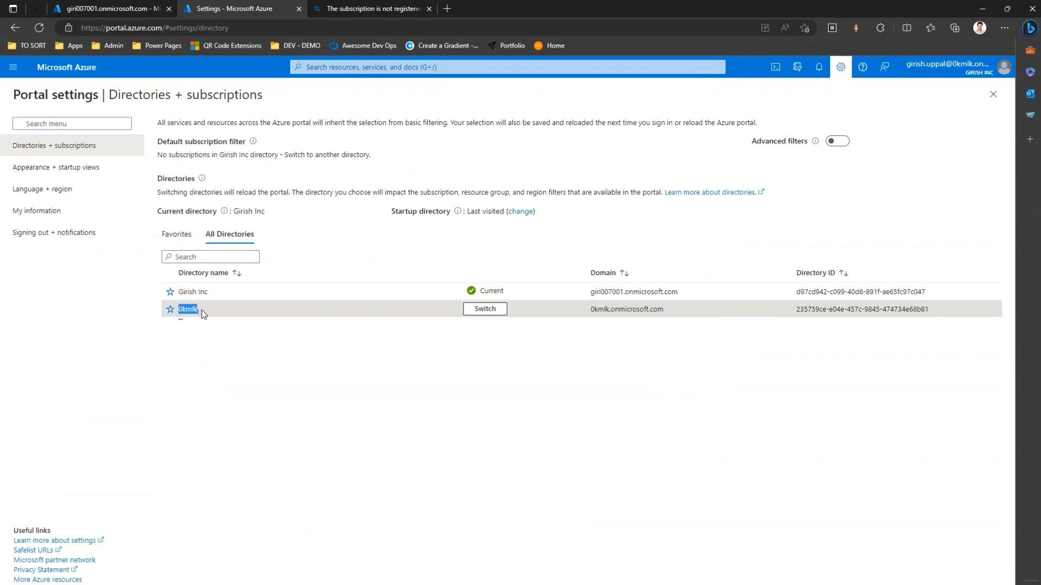
{"action": "left_click", "coordinate": [341, 335]}
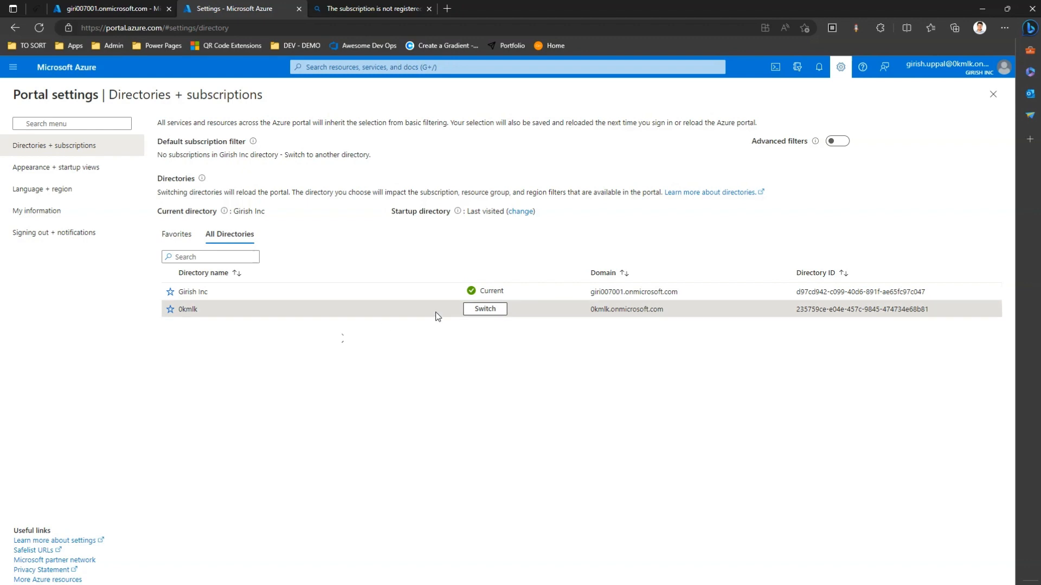
{"action": "left_click", "coordinate": [478, 312]}
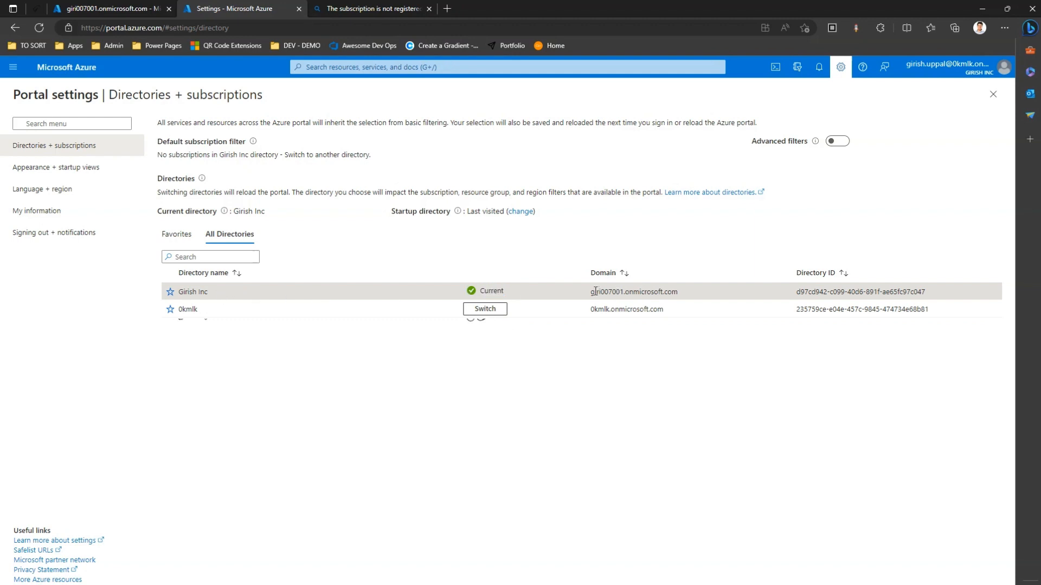
{"action": "left_click_drag", "start_coordinate": [590, 292], "coordinate": [679, 292]}
{"action": "left_click", "coordinate": [684, 360]}
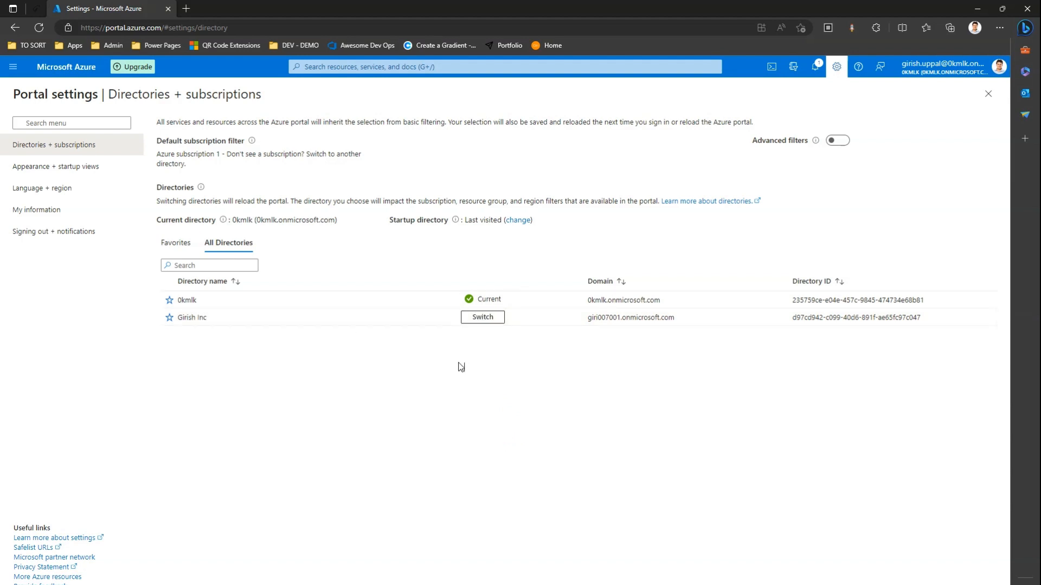
Open giri007001.onmicrosoft.com from the B2C Tenants list and launch its Azure AD B2C management page
{"action": "left_click", "coordinate": [350, 67]}
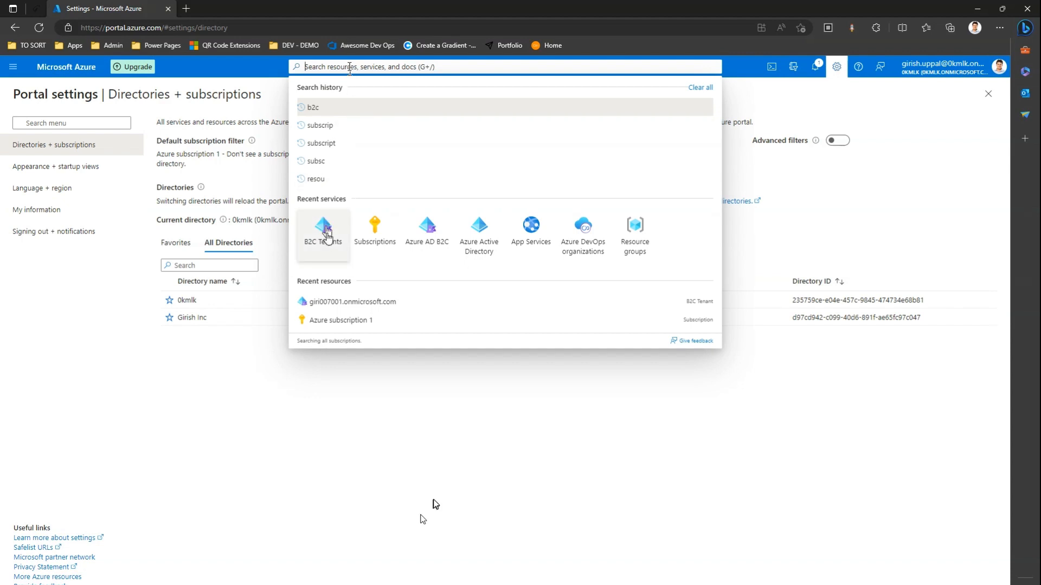
{"action": "left_click", "coordinate": [326, 235]}
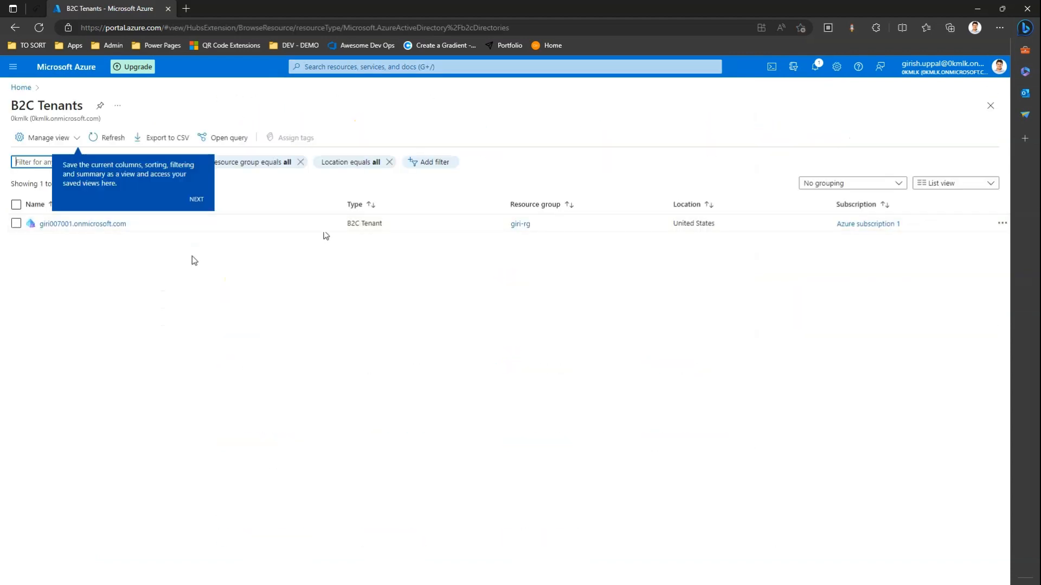
{"action": "left_click", "coordinate": [84, 224]}
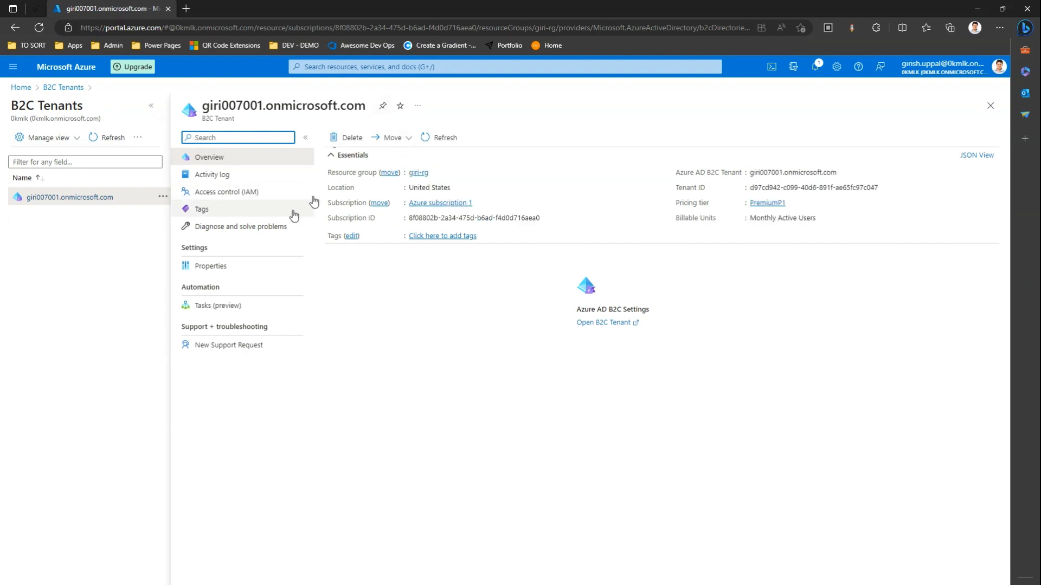
{"action": "left_click", "coordinate": [607, 323]}
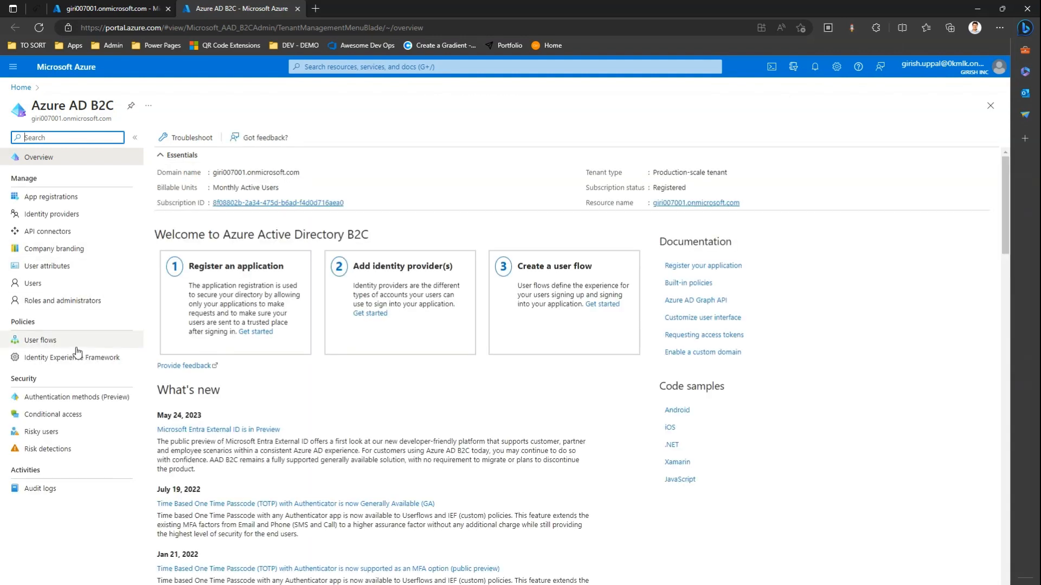
Start a new Sign up and sign in user flow using the Recommended version
{"action": "left_click", "coordinate": [39, 343]}
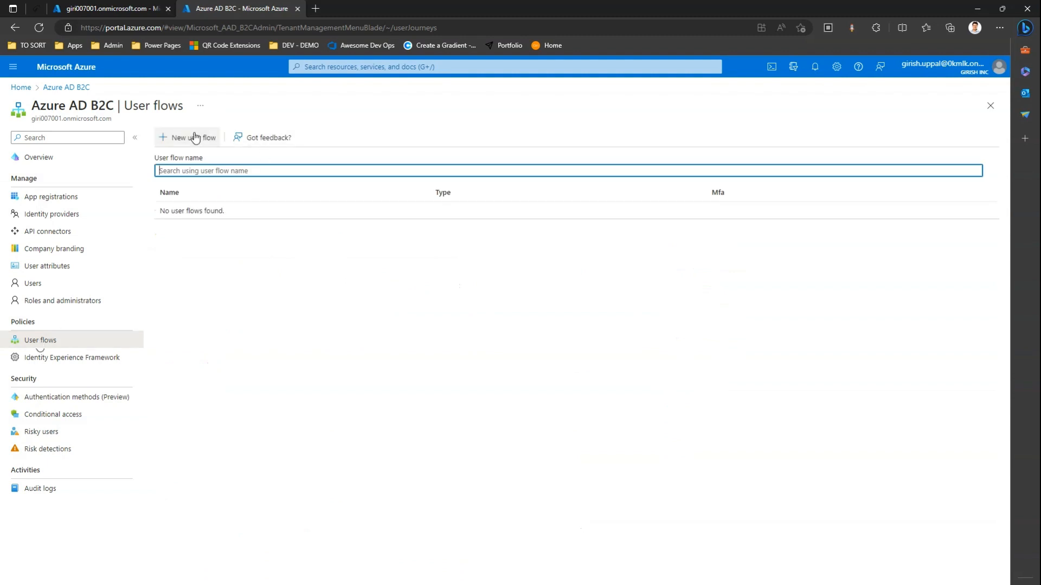
{"action": "left_click", "coordinate": [195, 138]}
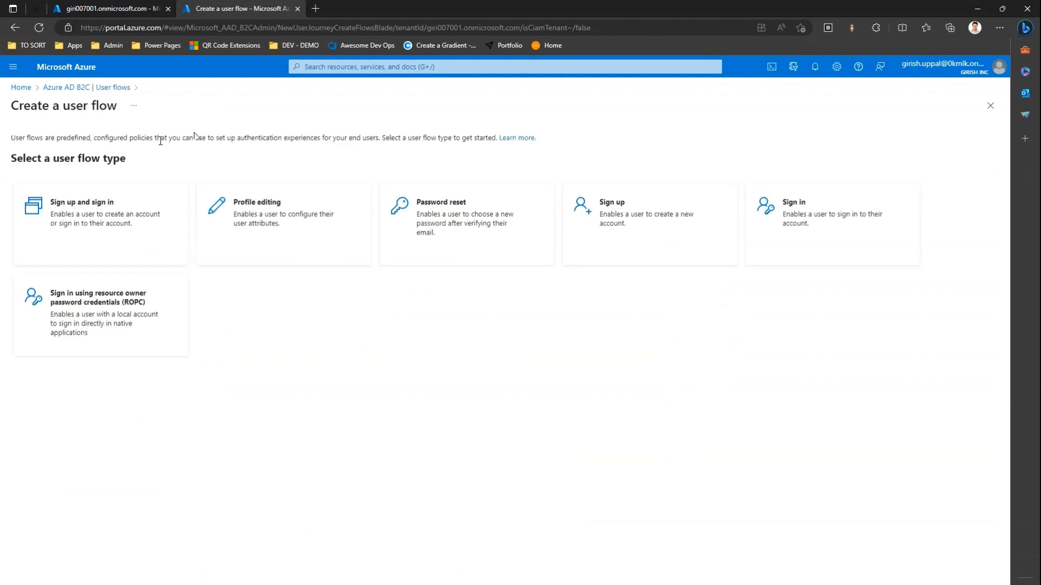
{"action": "left_click", "coordinate": [90, 245]}
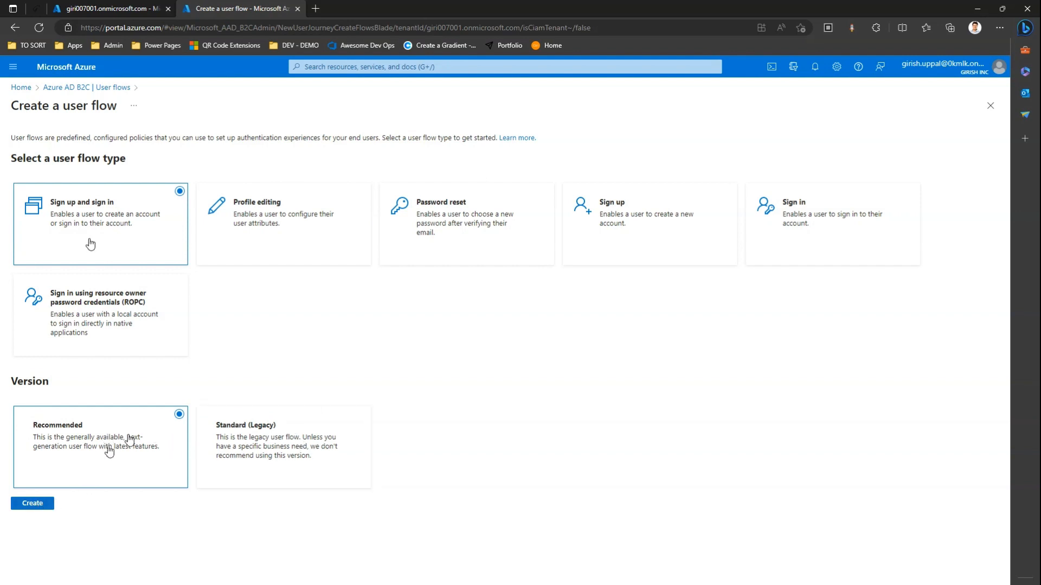
{"action": "left_click", "coordinate": [40, 504]}
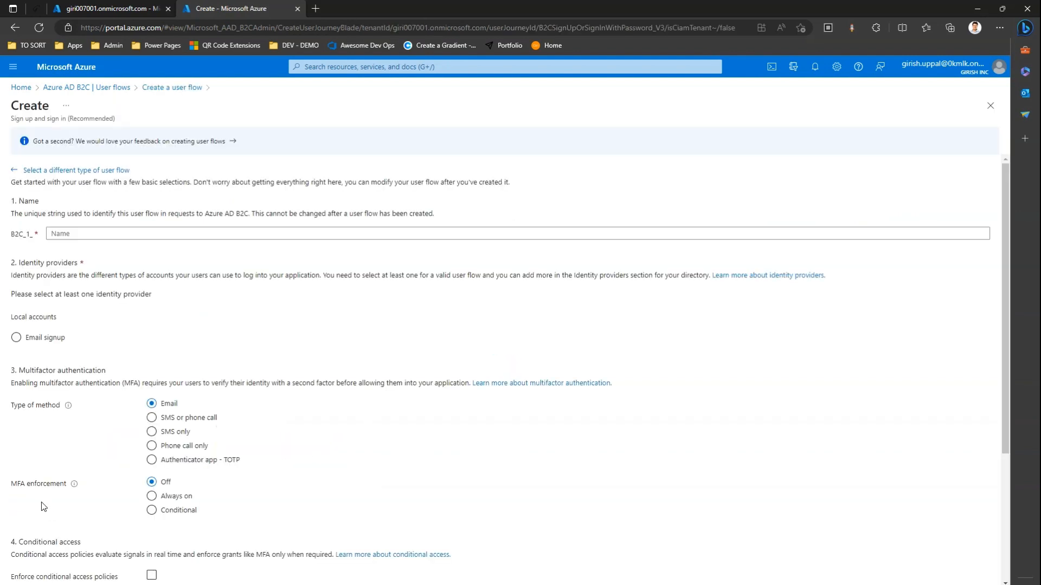
Name the user flow SignUp and enable Email signup
{"action": "left_click", "coordinate": [64, 234]}
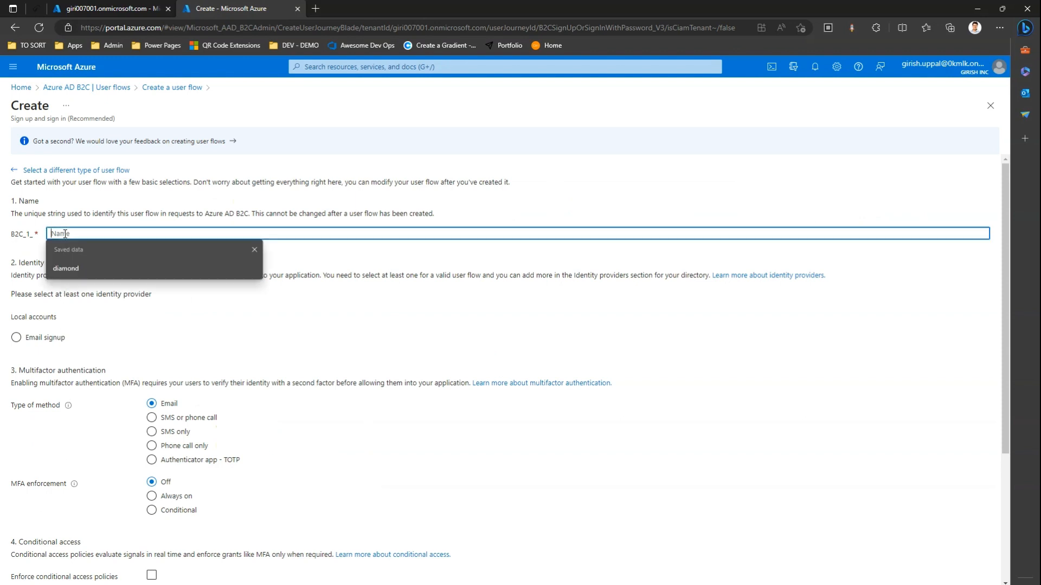
{"action": "type", "text": "Sign"}
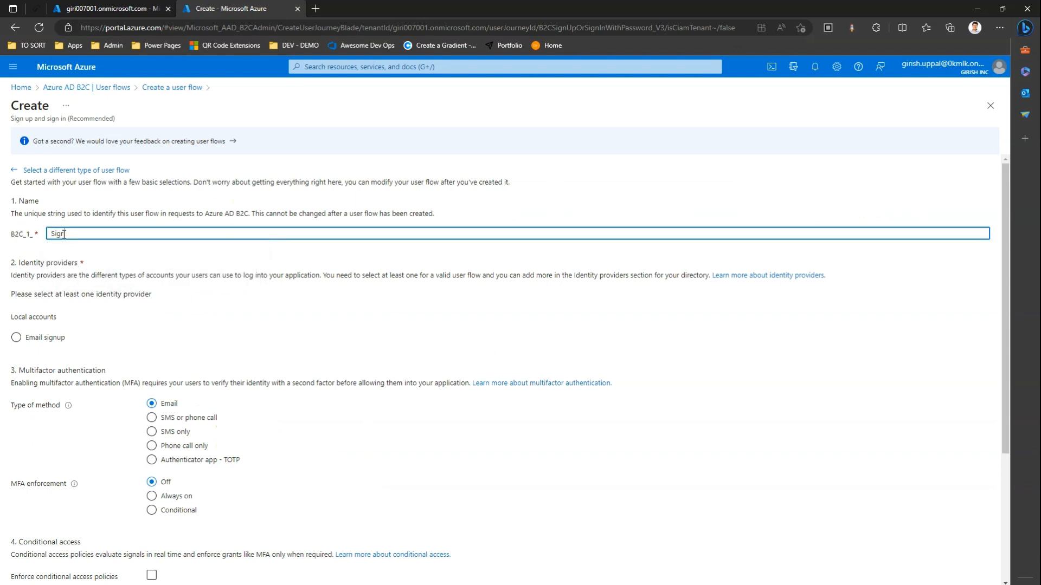
{"action": "type", "text": "UpSignIn"}
{"action": "left_click", "coordinate": [16, 338]}
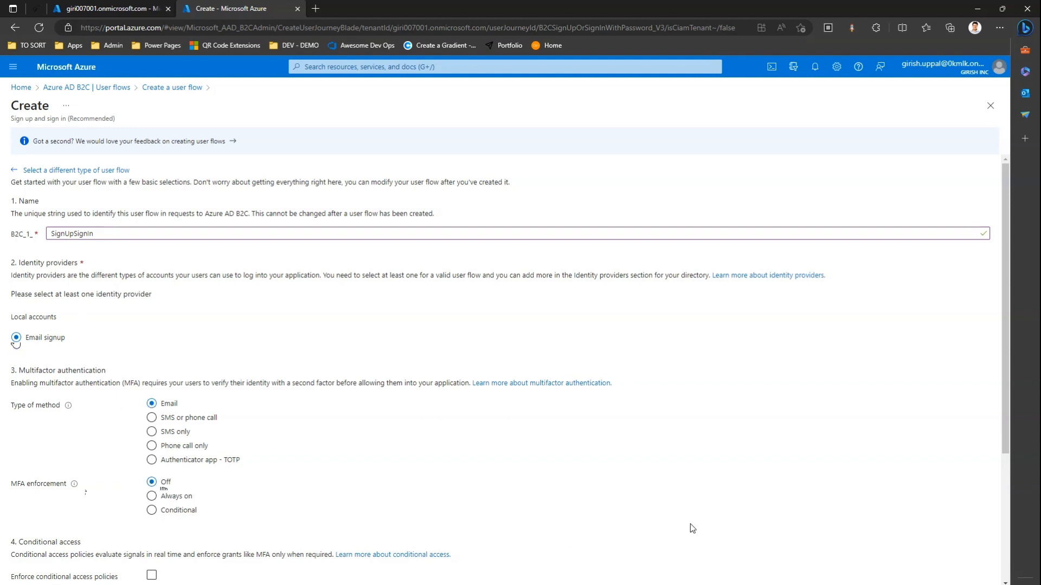
Collect Given Name, City and Email Address, returning Given Name, City and Email Addresses claims
{"action": "scroll", "coordinate": [973, 413], "scroll_direction": "down", "scroll_amount": 3}
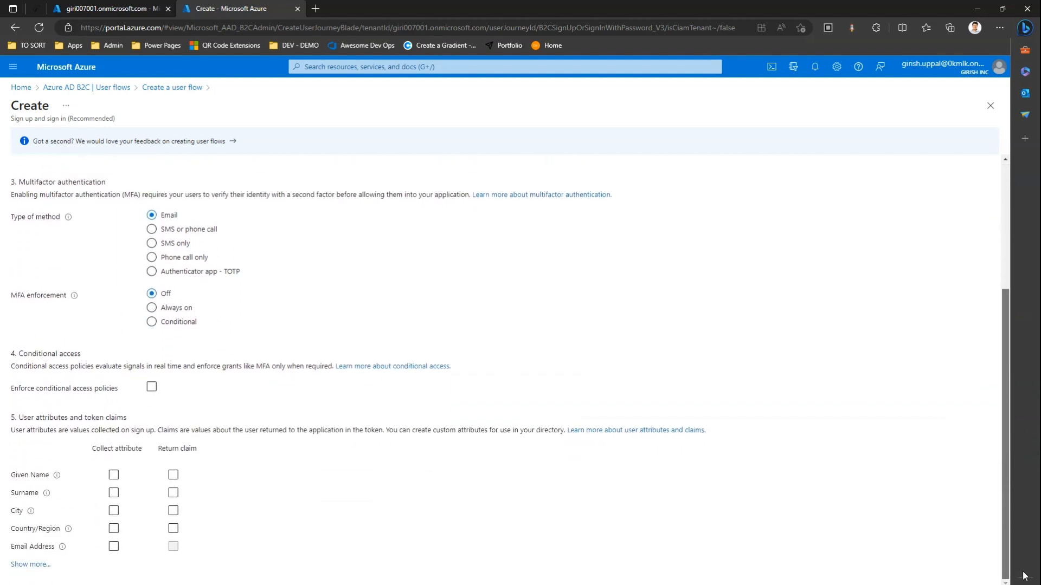
{"action": "left_click", "coordinate": [114, 476]}
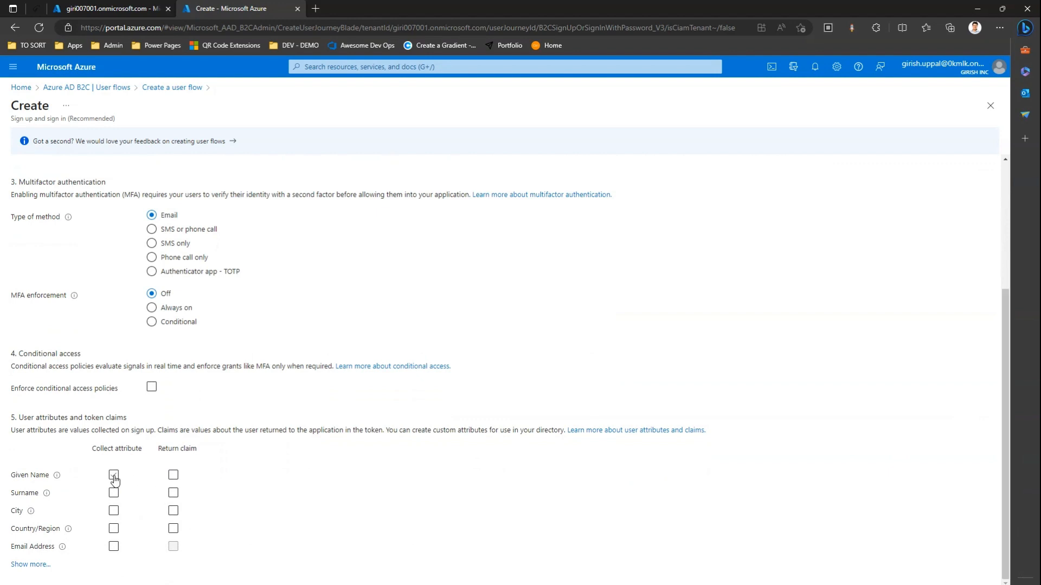
{"action": "left_click", "coordinate": [114, 475]}
{"action": "left_click", "coordinate": [173, 475]}
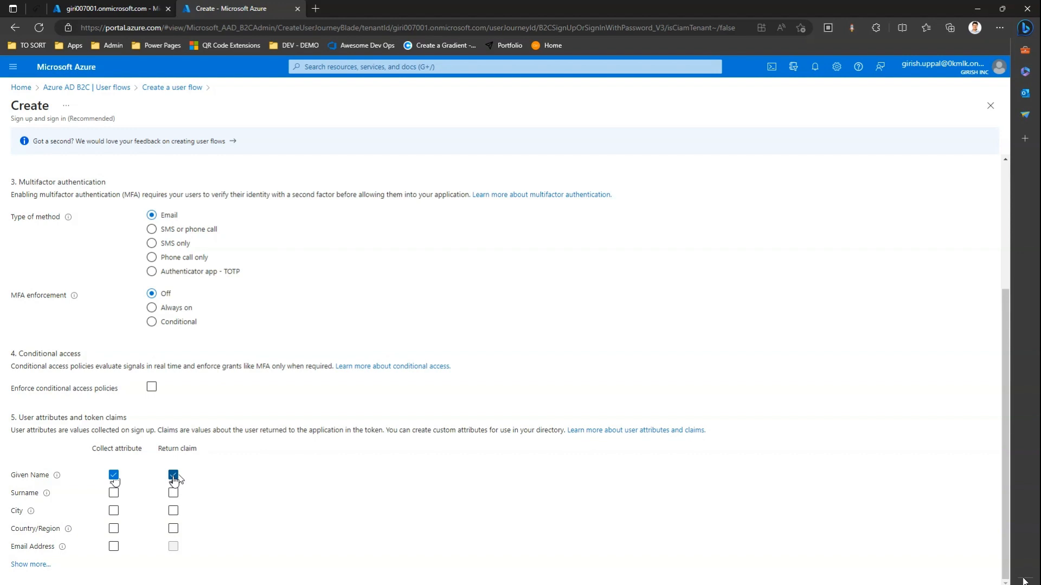
{"action": "left_click", "coordinate": [114, 511]}
{"action": "left_click", "coordinate": [173, 511]}
{"action": "left_click", "coordinate": [114, 546]}
{"action": "left_click", "coordinate": [31, 565]}
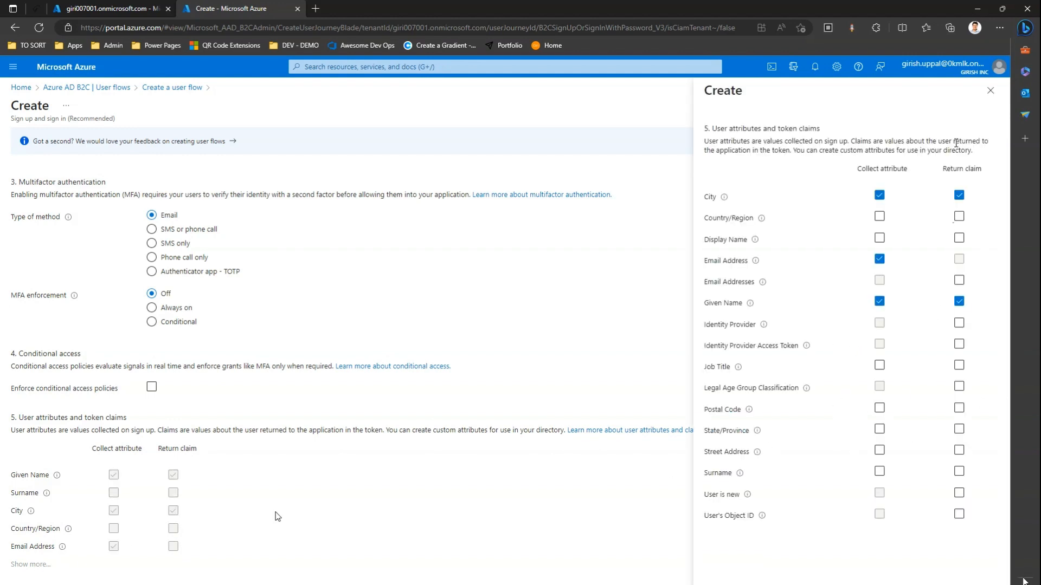
{"action": "left_click", "coordinate": [959, 280]}
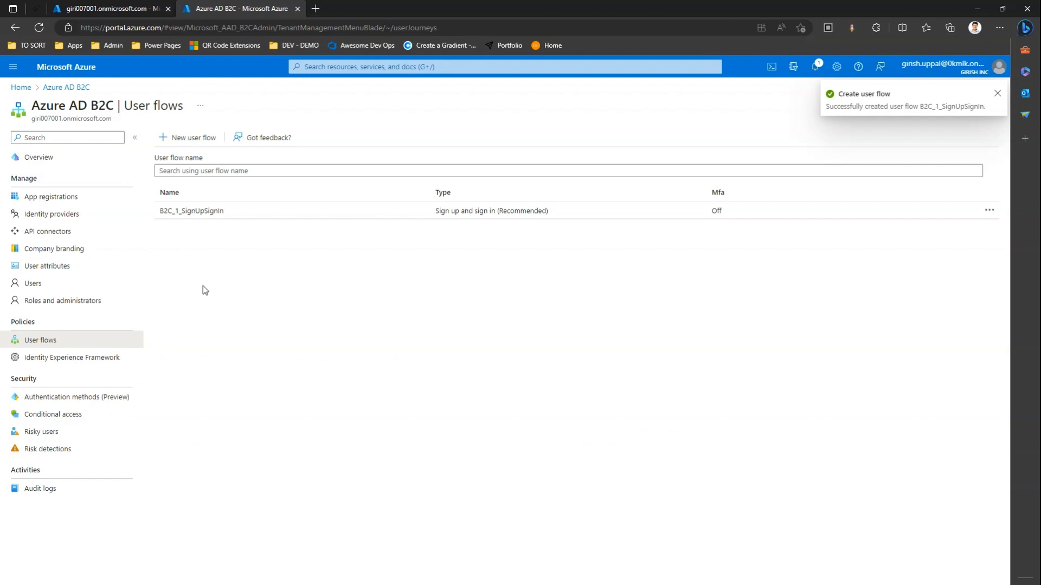
Begin a new Password reset user flow with the Recommended version
{"action": "left_click", "coordinate": [206, 139]}
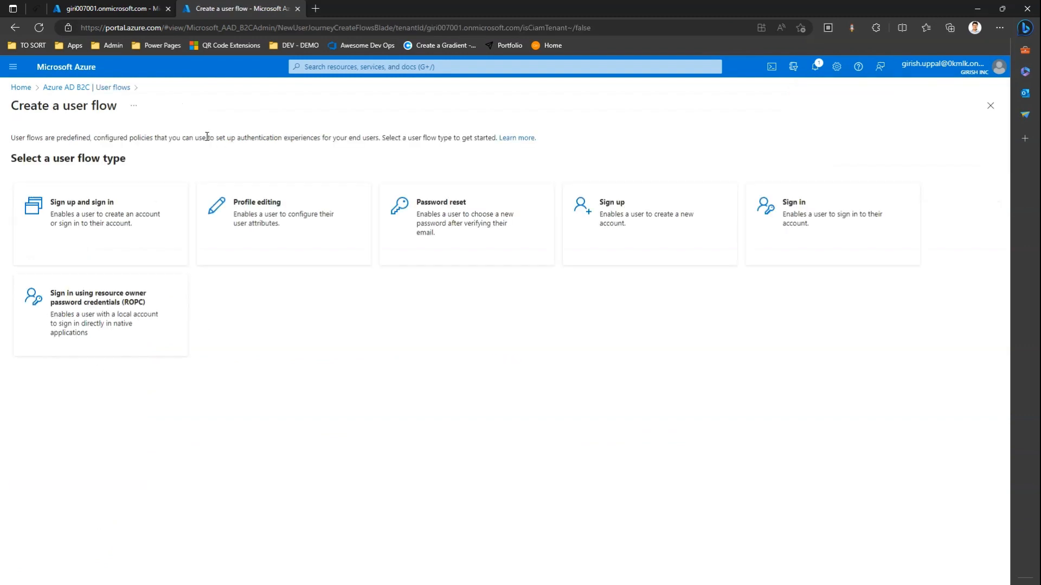
{"action": "left_click", "coordinate": [428, 210]}
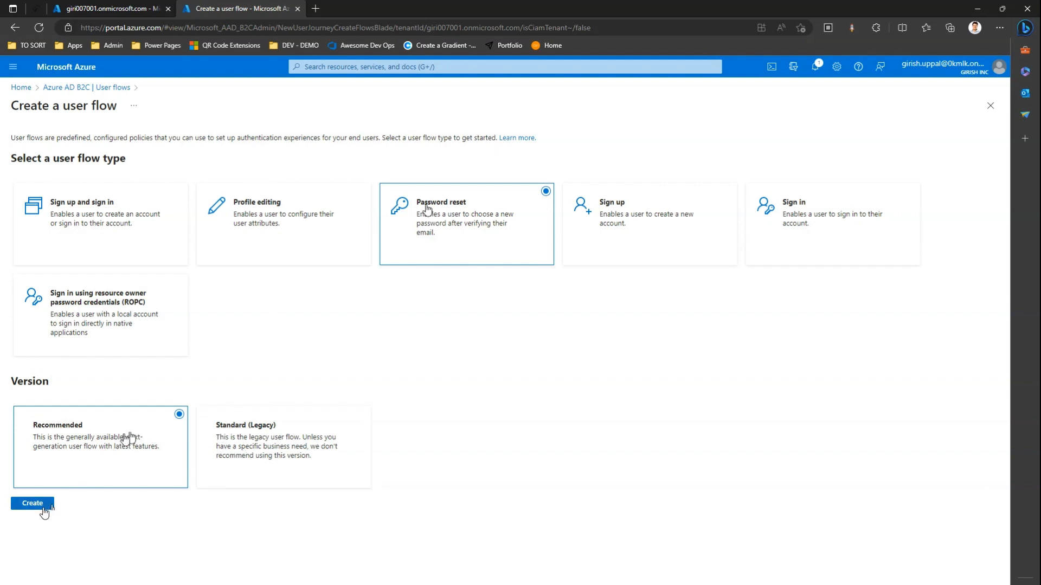
{"action": "left_click", "coordinate": [32, 505]}
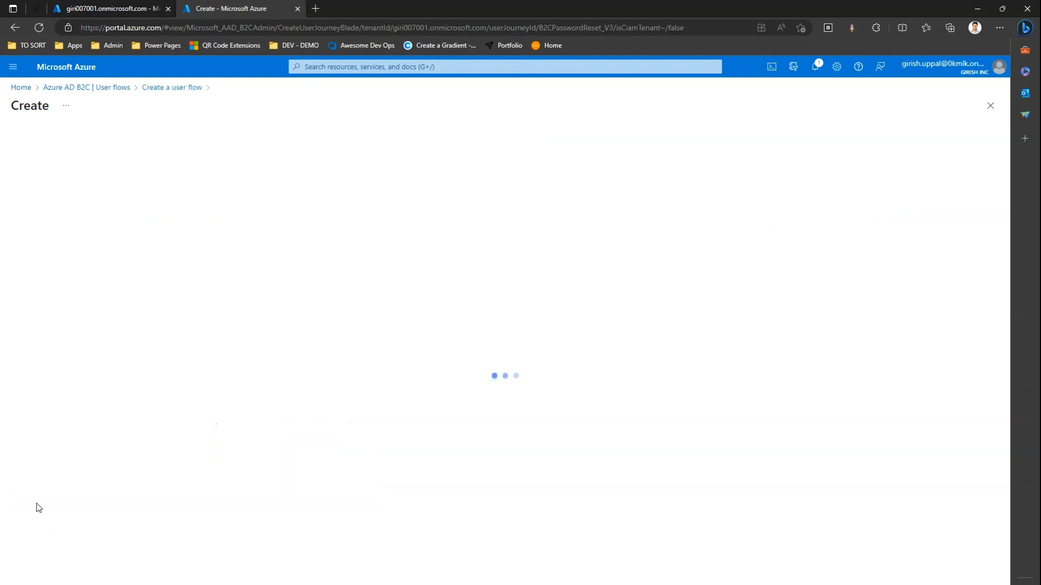
Name the flow ResetPwd and enable Reset password using email address
{"action": "left_click", "coordinate": [64, 234]}
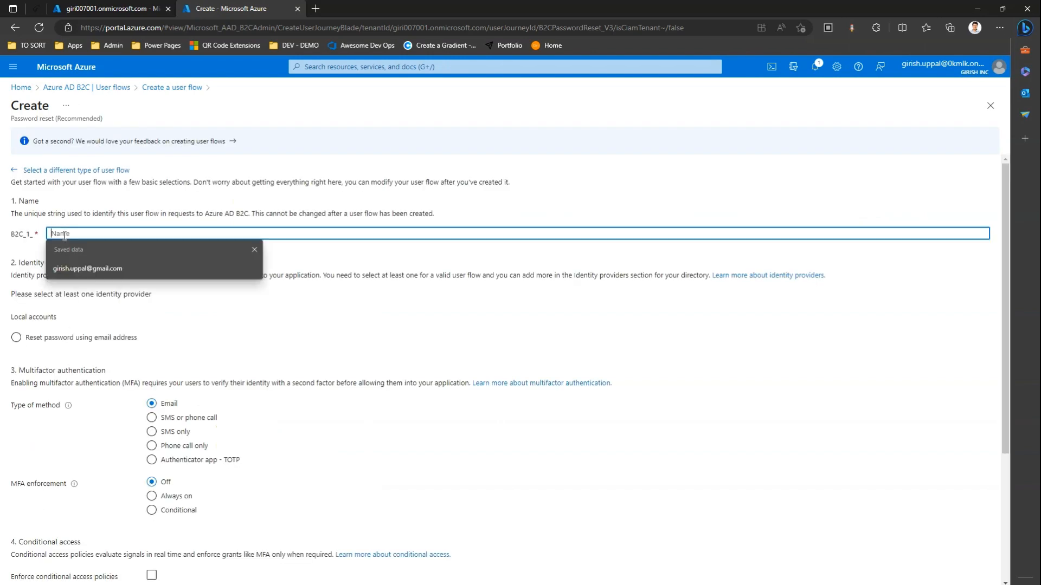
{"action": "type", "text": "ResetPwd"}
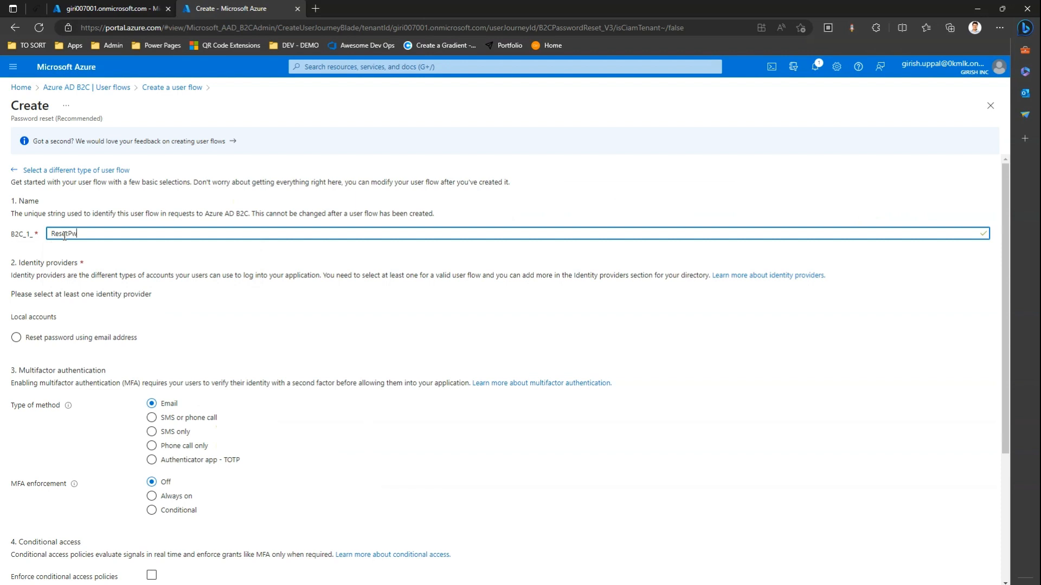
{"action": "left_click", "coordinate": [17, 337]}
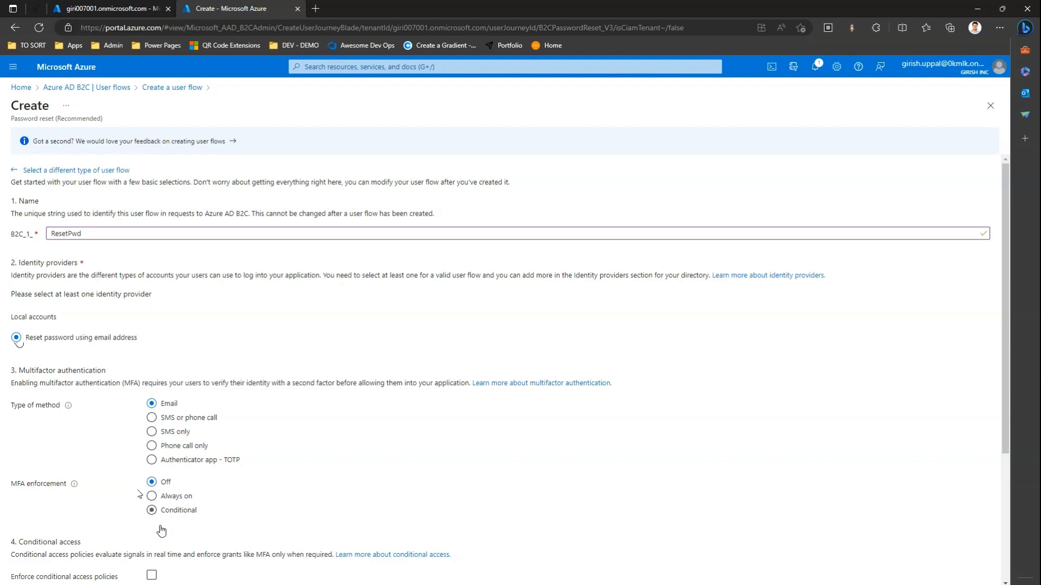
Return Given Name, City and Email Addresses as application claims
{"action": "left_click_drag", "start_coordinate": [1009, 440], "coordinate": [1025, 573]}
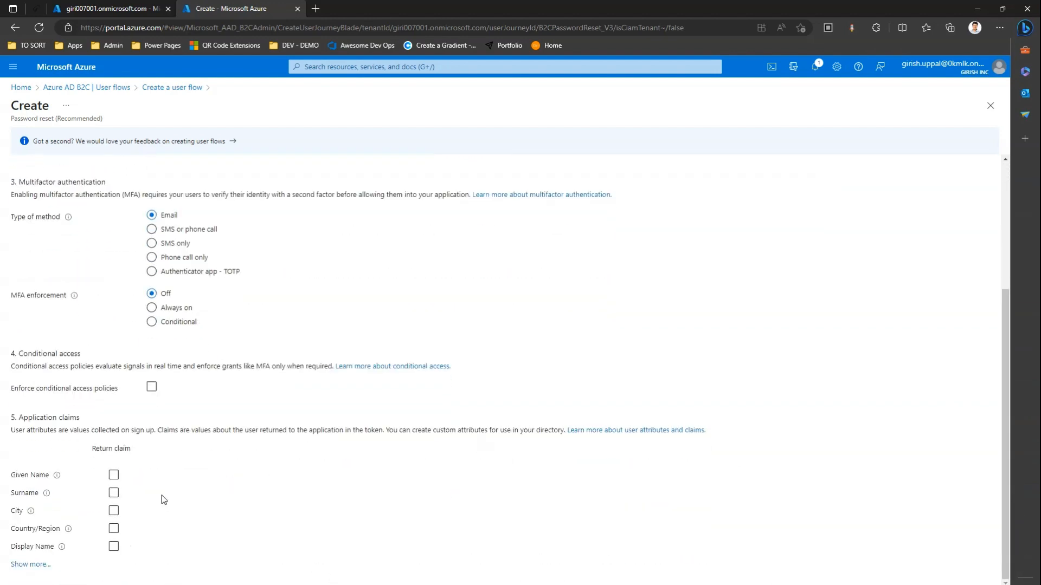
{"action": "left_click", "coordinate": [113, 475]}
{"action": "left_click", "coordinate": [113, 475]}
{"action": "left_click", "coordinate": [113, 511]}
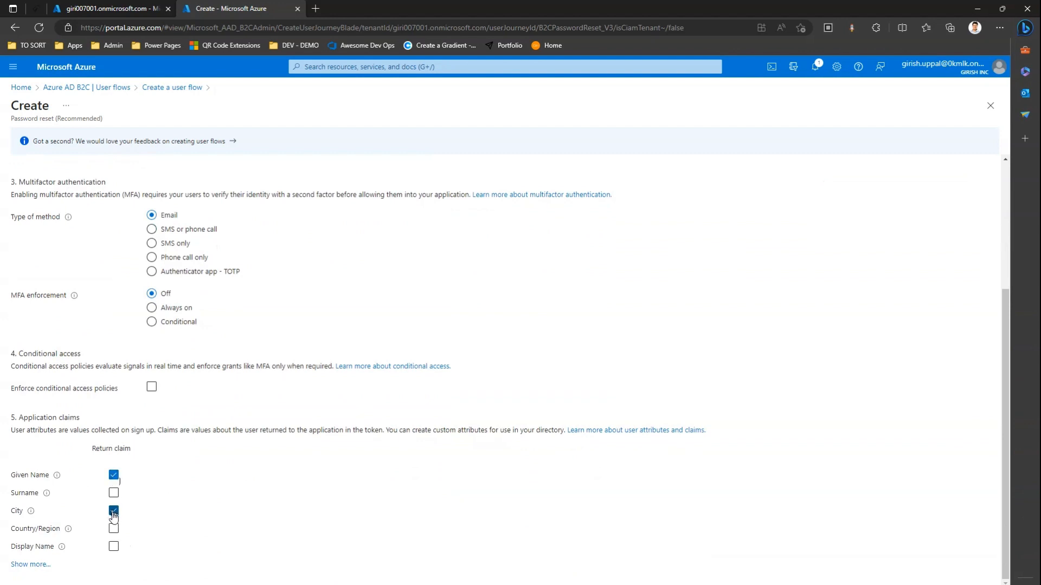
{"action": "left_click", "coordinate": [46, 567]}
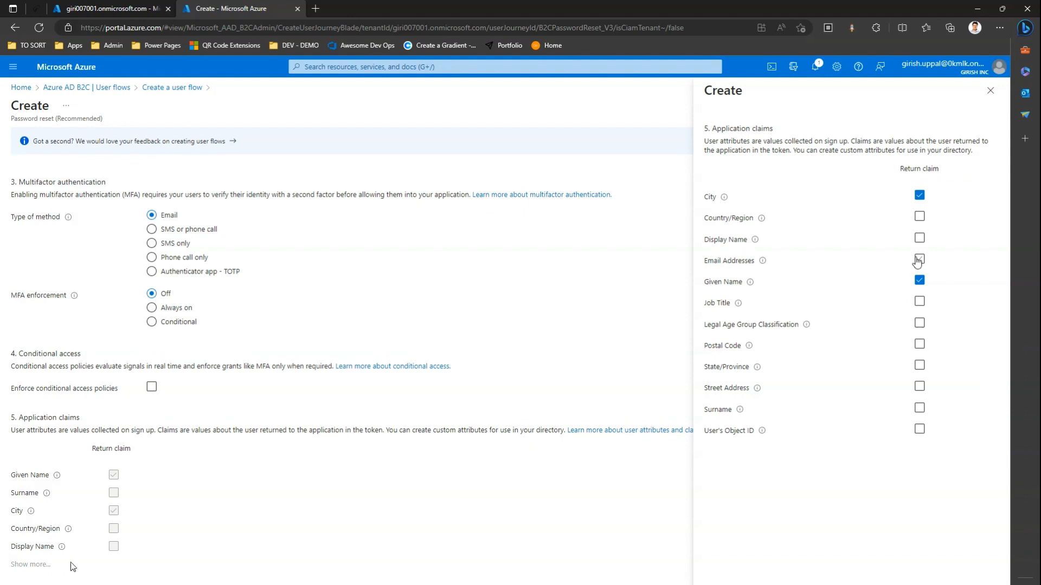
{"action": "left_click", "coordinate": [919, 261]}
{"action": "left_click", "coordinate": [723, 584]}
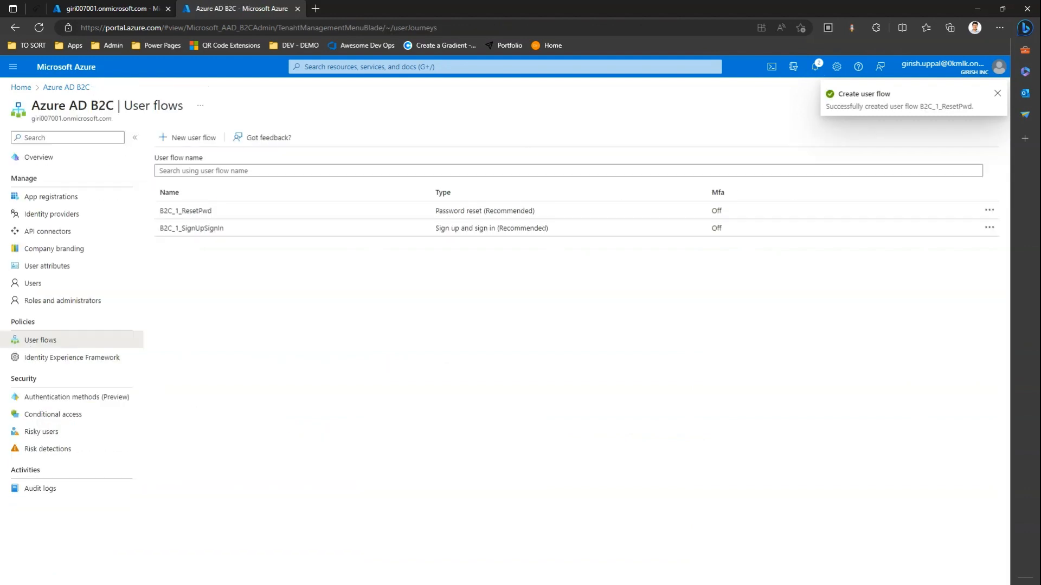
Open B2C_1_SignUpSignIn and view its Run user flow settings without running it
{"action": "left_click", "coordinate": [205, 230]}
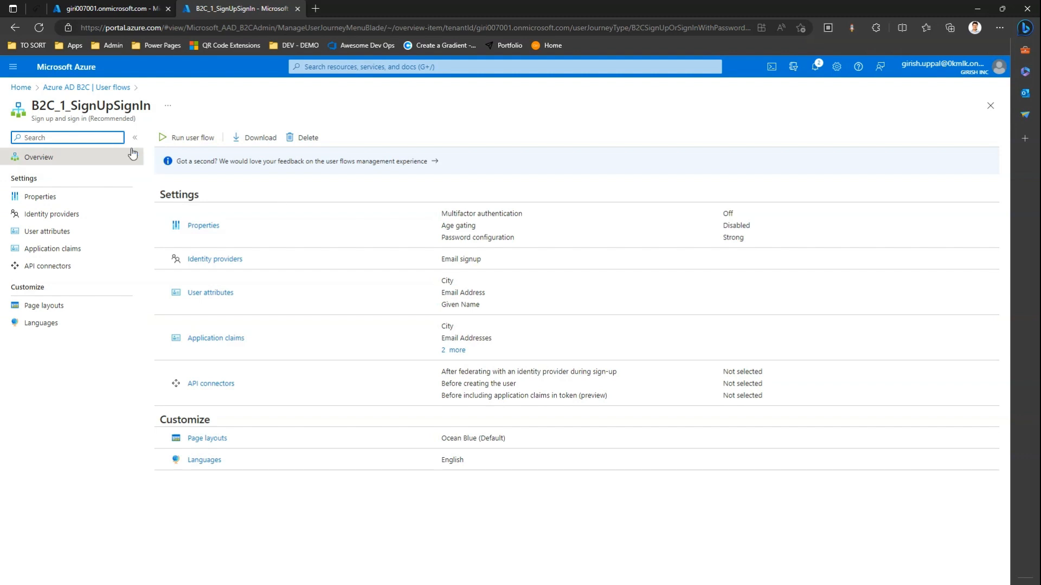
{"action": "left_click", "coordinate": [195, 139]}
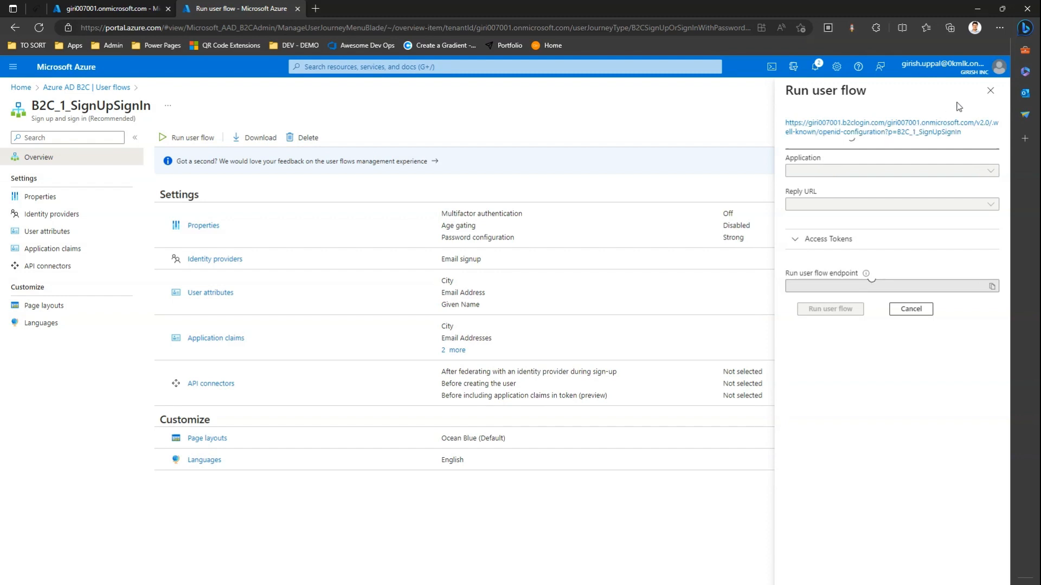
{"action": "left_click", "coordinate": [990, 92]}
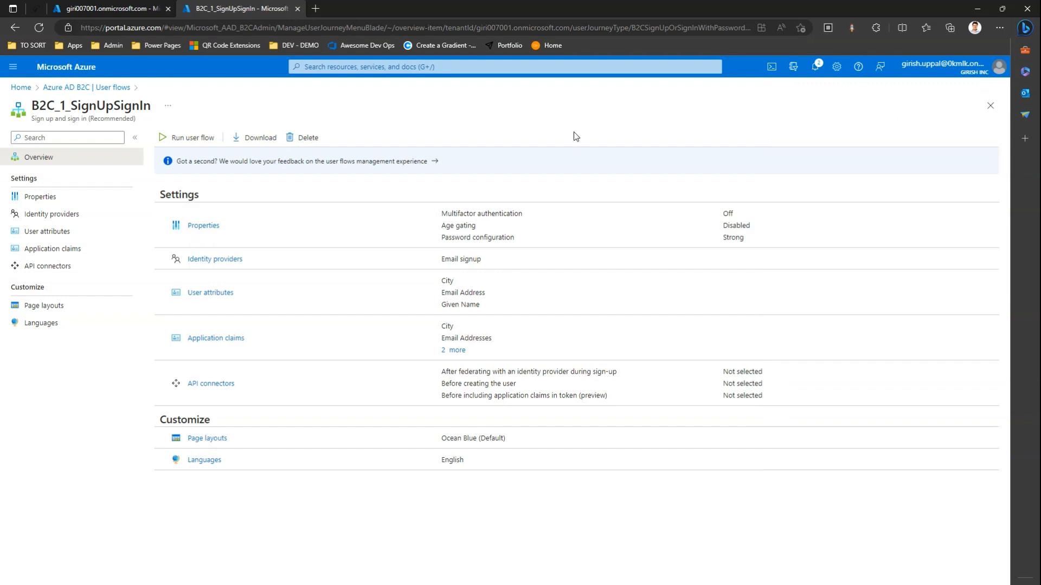
{"action": "left_click", "coordinate": [89, 88]}
Open B2C_1_ResetPwd and view its Run user flow settings without running it
{"action": "left_click", "coordinate": [179, 210]}
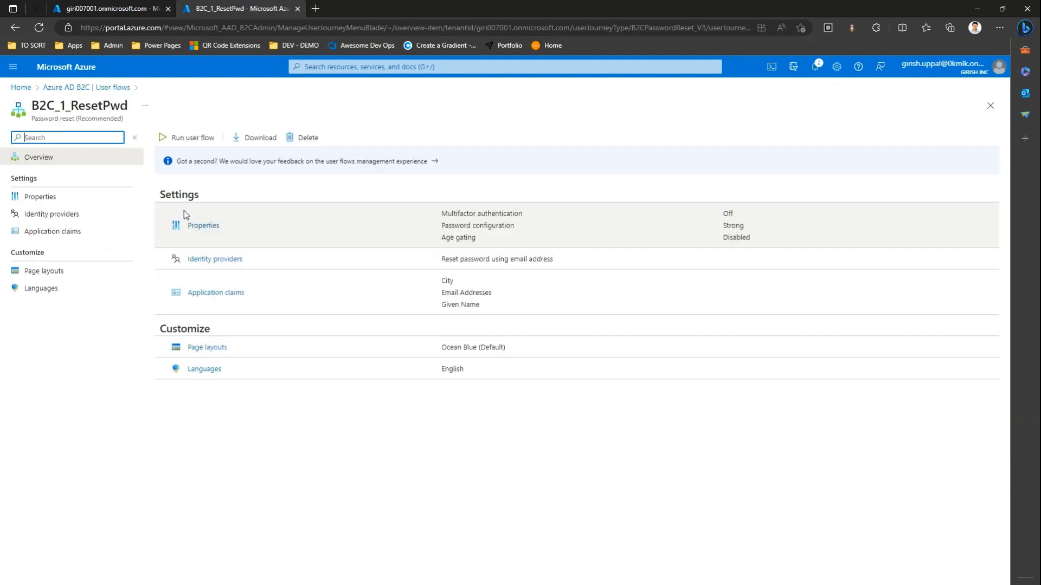
{"action": "left_click", "coordinate": [200, 139]}
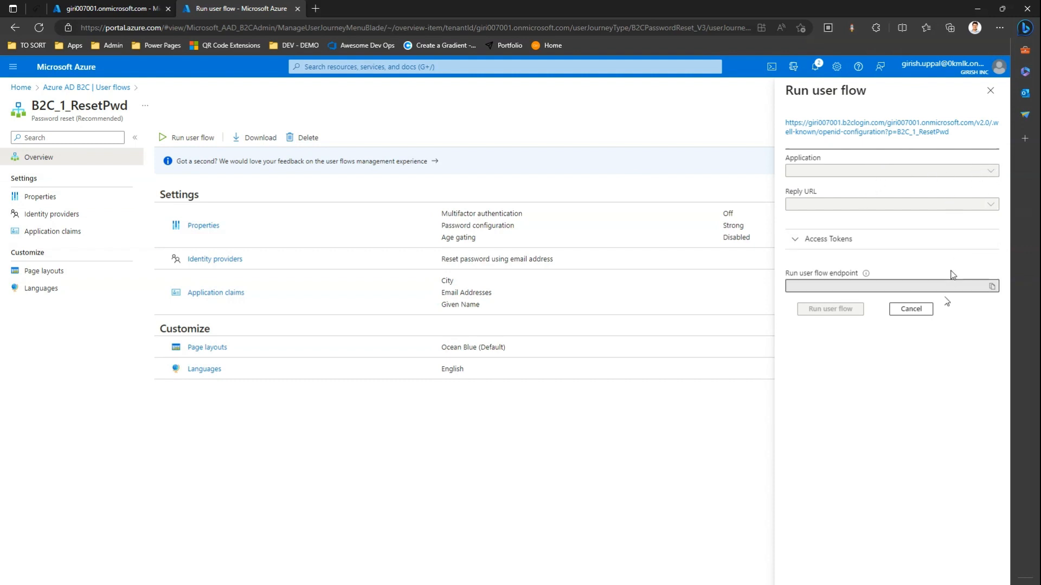
{"action": "left_click", "coordinate": [991, 91]}
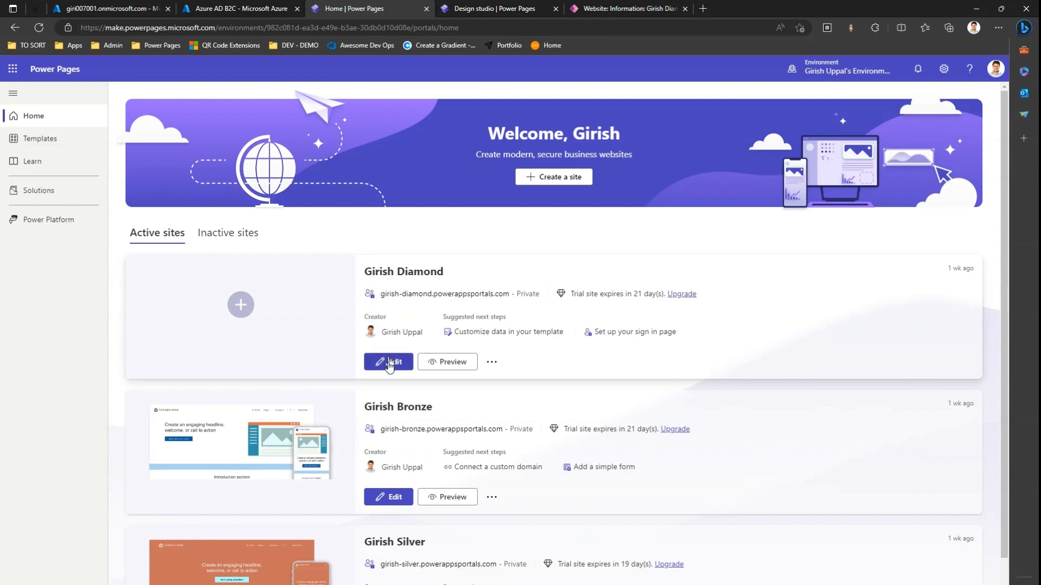
In the Power Pages design studio, go to Set up > Identity providers and configure Azure Active Directory B2C
{"action": "left_click", "coordinate": [502, 10]}
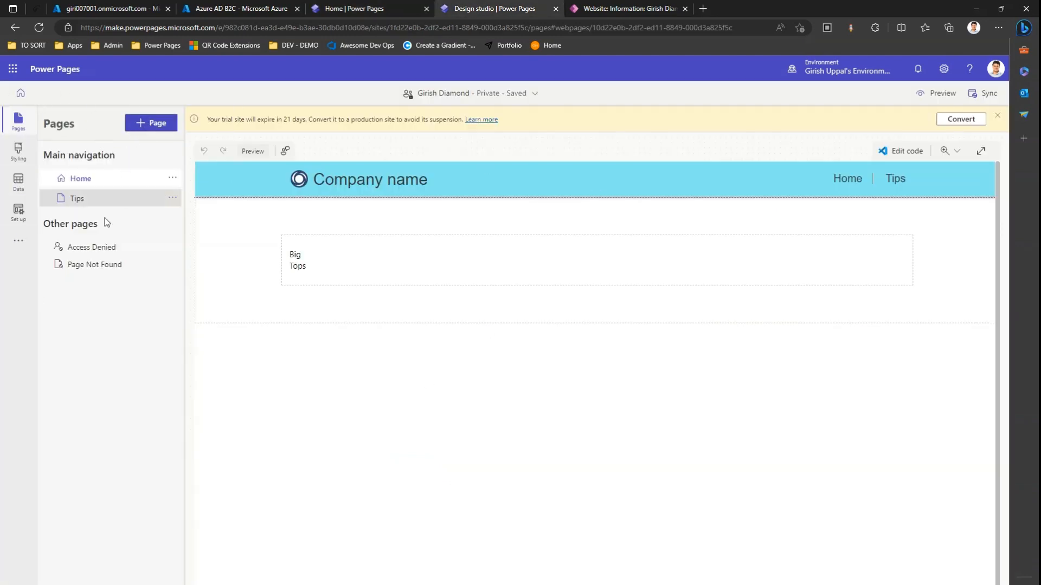
{"action": "left_click", "coordinate": [16, 212]}
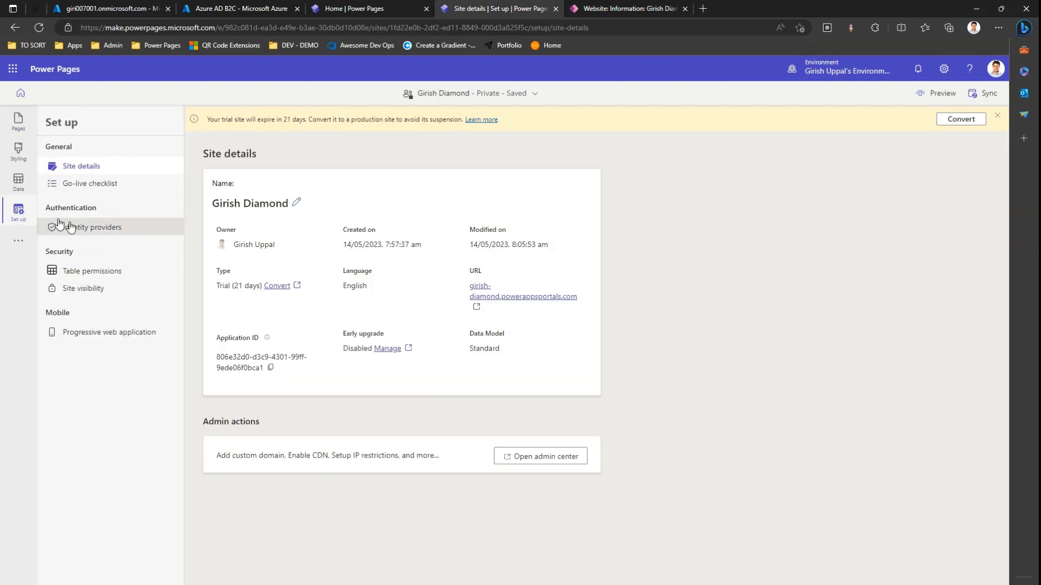
{"action": "left_click", "coordinate": [76, 228]}
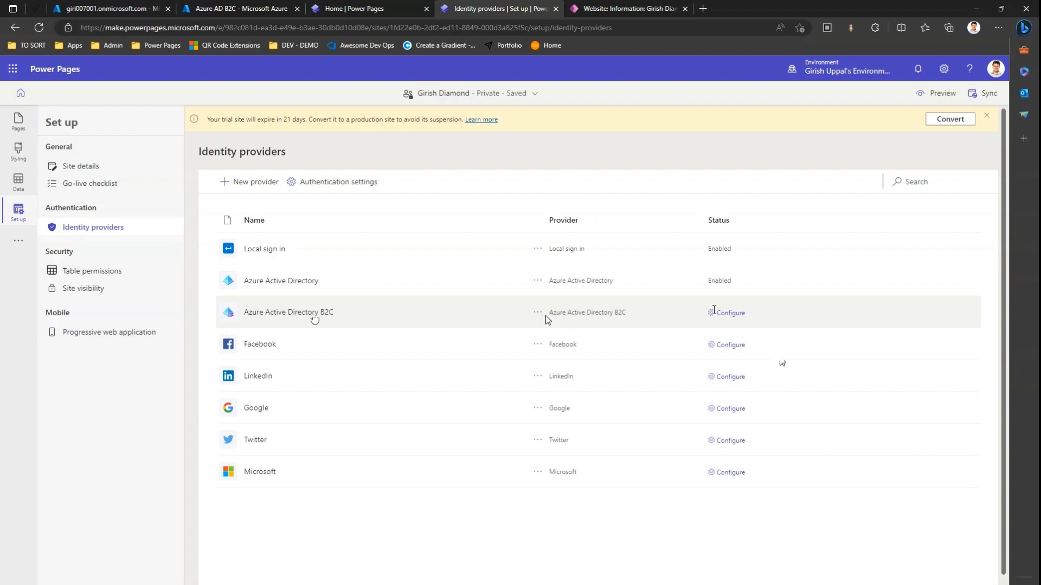
{"action": "left_click", "coordinate": [729, 313]}
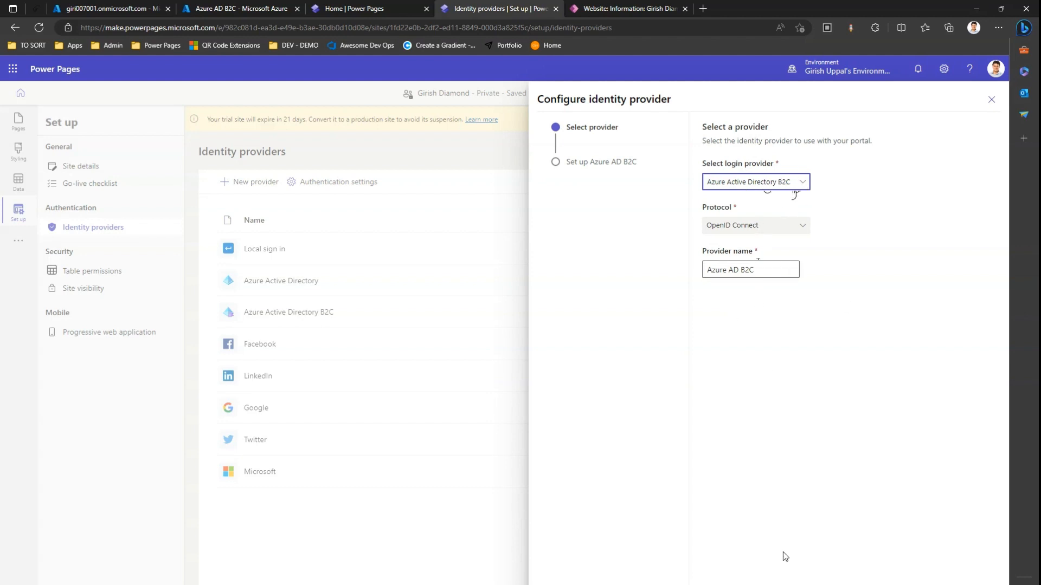
Advance to the Azure AD B2C settings step and bring up the B2CPowerPages.txt notes
{"action": "left_click", "coordinate": [916, 584]}
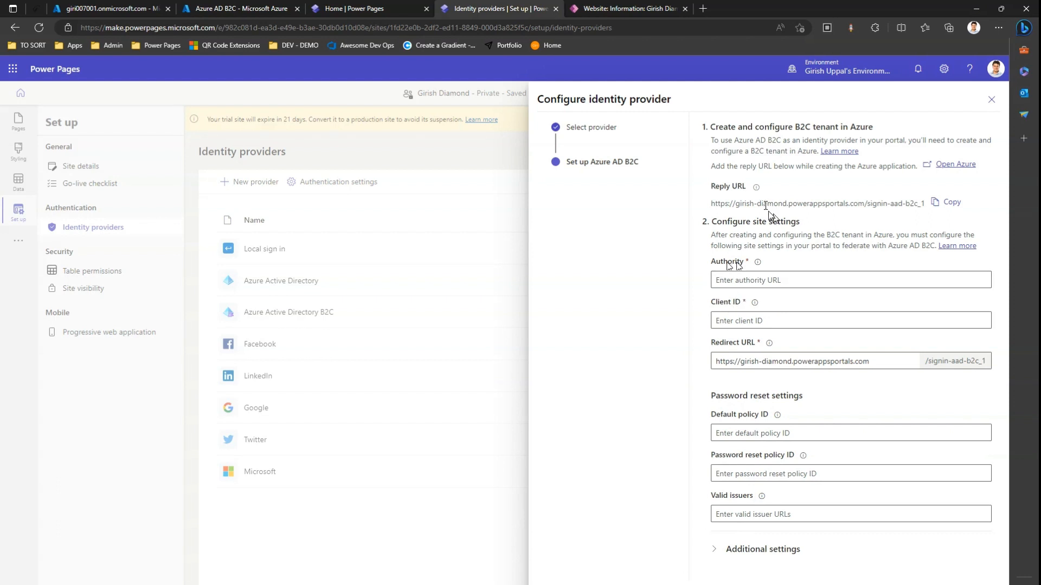
{"action": "left_click", "coordinate": [615, 581]}
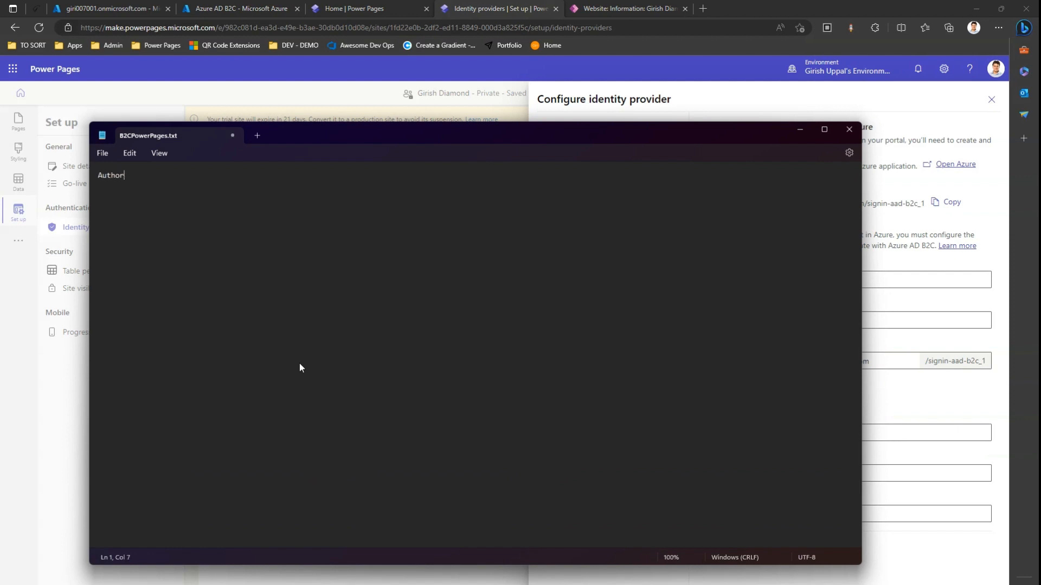
Type the Authority and Client ID labels in the notes, narrowing the Notepad window
{"action": "type", "text": "Authority"}
{"action": "key", "text": "Return"}
{"action": "left_click_drag", "start_coordinate": [862, 243], "coordinate": [643, 245]}
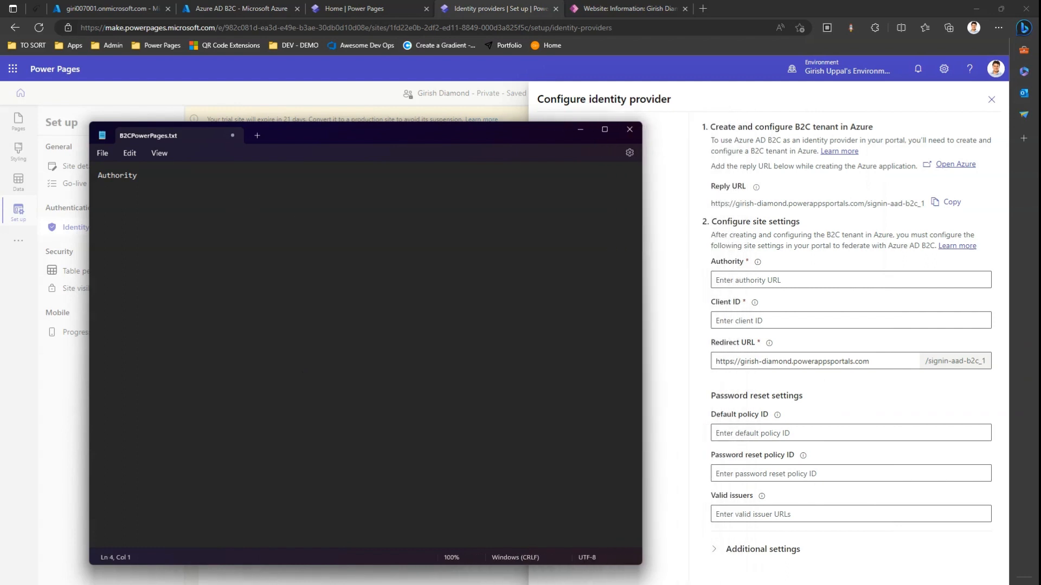
{"action": "key", "text": "Return"}
{"action": "type", "text": "Client ID"}
{"action": "key", "text": "Return"}
{"action": "key", "text": "Return"}
Add Redirect URL, Default Policy ID, Password Reset Policy ID and Valid Issuers labels, removing the extra blank line
{"action": "type", "text": "Redirect URL"}
{"action": "key", "text": "Return"}
{"action": "key", "text": "Return"}
{"action": "type", "text": "Default Policy"}
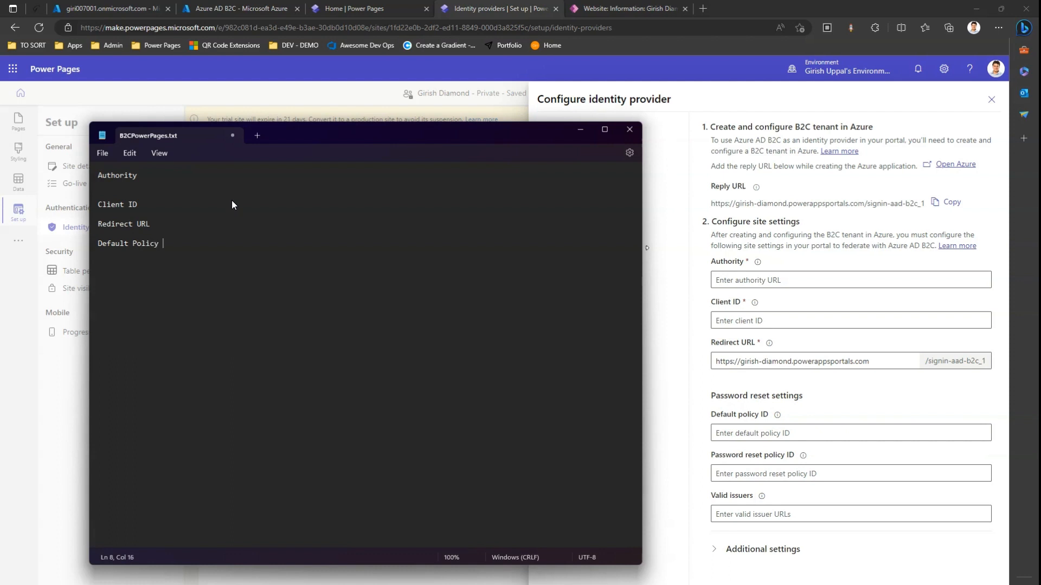
{"action": "type", "text": " ID"}
{"action": "key", "text": "Return"}
{"action": "key", "text": "Return"}
{"action": "type", "text": "Password Reset Policy ID"}
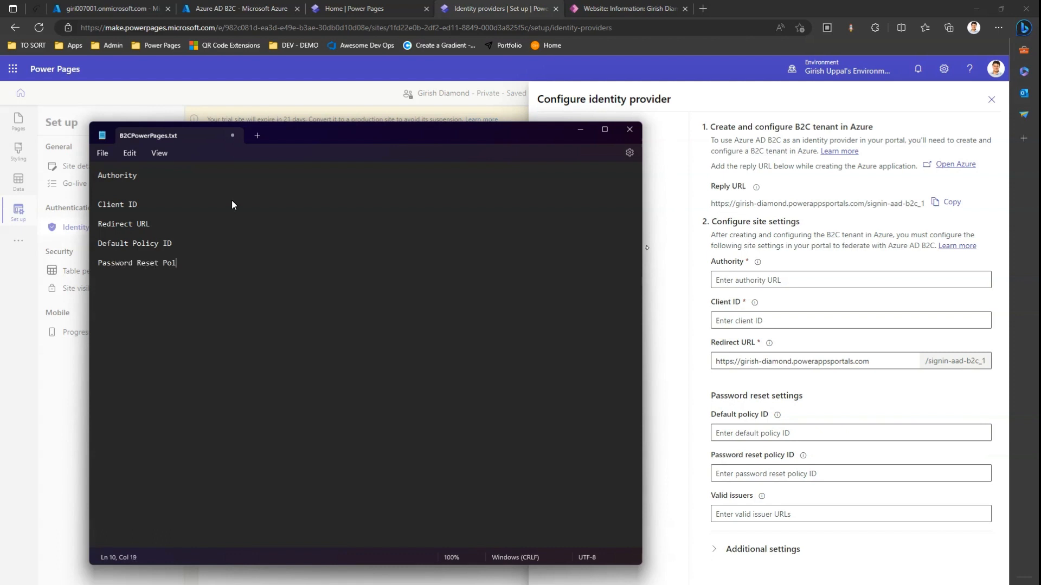
{"action": "key", "text": "Return"}
{"action": "key", "text": "Return"}
{"action": "type", "text": "Valid Issuers"}
{"action": "left_click", "coordinate": [156, 187]}
{"action": "key", "text": "Delete"}
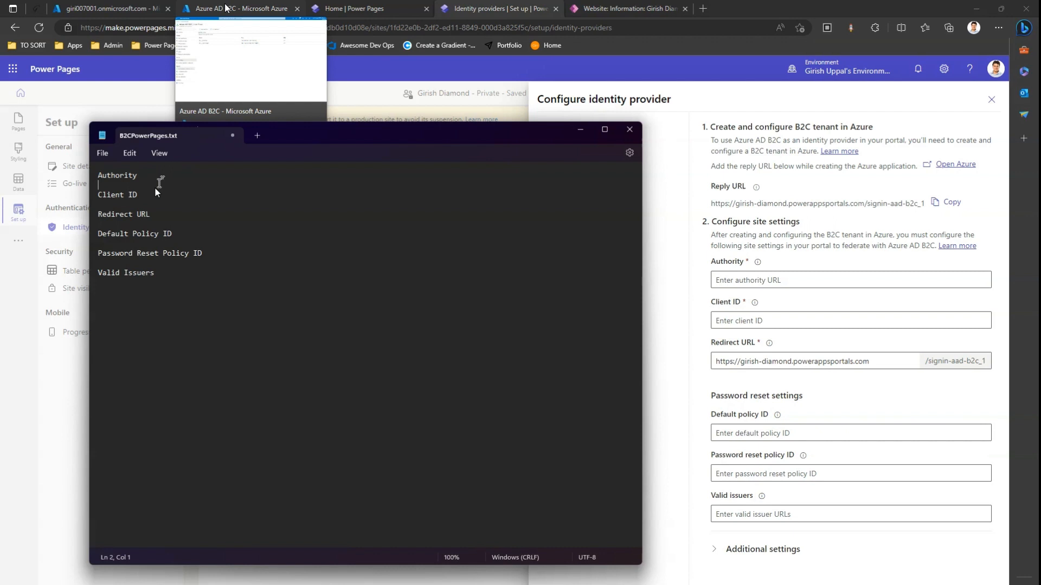
Return to the Azure AD B2C tenant and open its App registrations page
{"action": "left_click", "coordinate": [226, 7]}
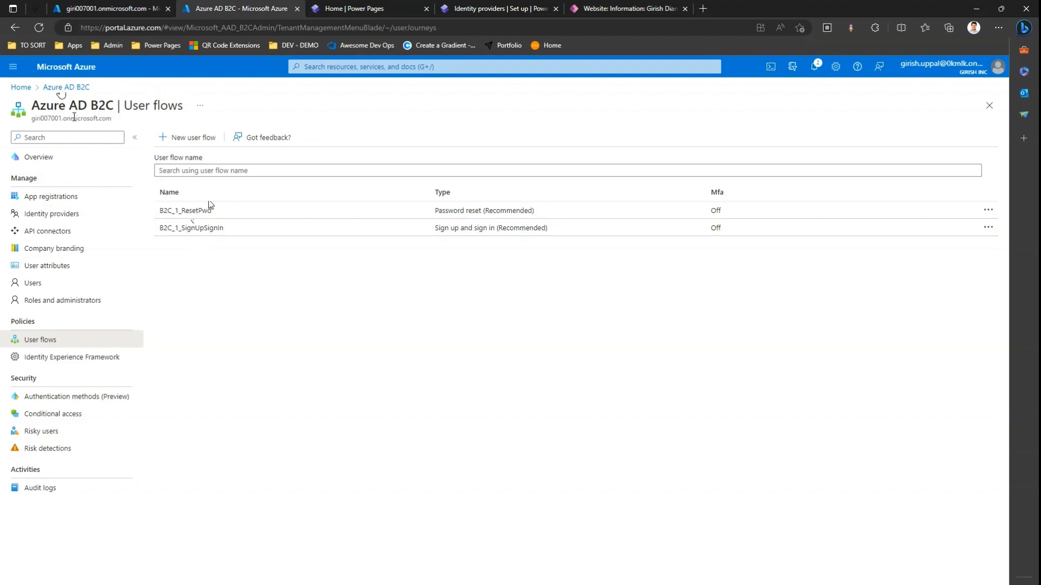
{"action": "left_click_drag", "start_coordinate": [32, 105], "coordinate": [123, 106]}
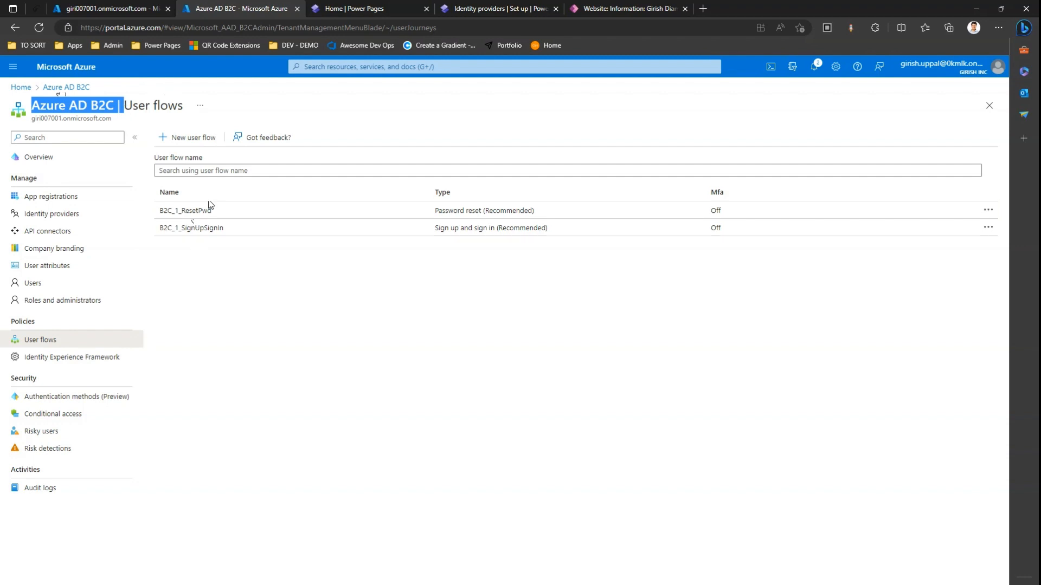
{"action": "left_click_drag", "start_coordinate": [31, 118], "coordinate": [94, 118]}
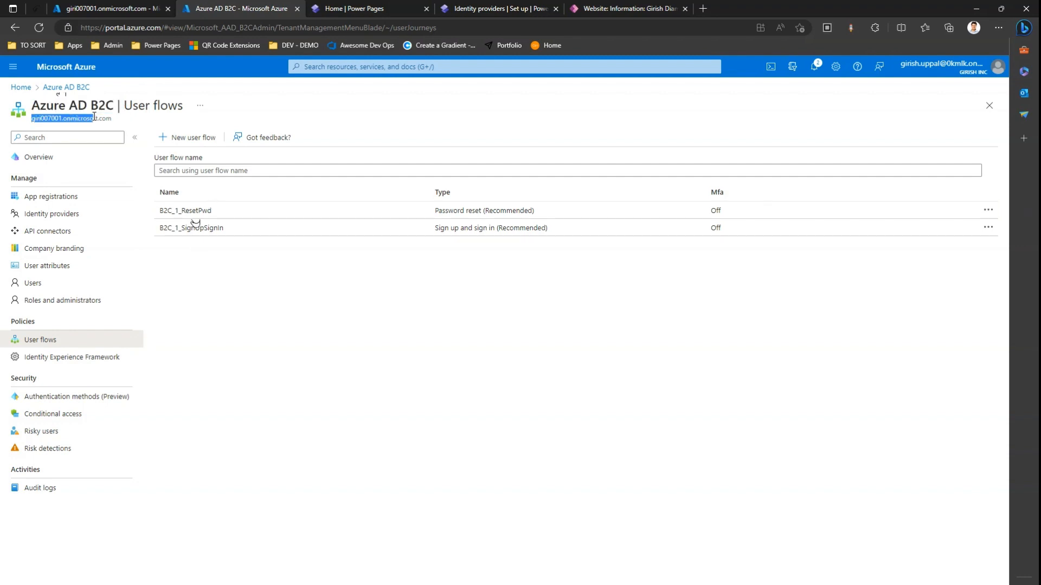
{"action": "left_click", "coordinate": [187, 266]}
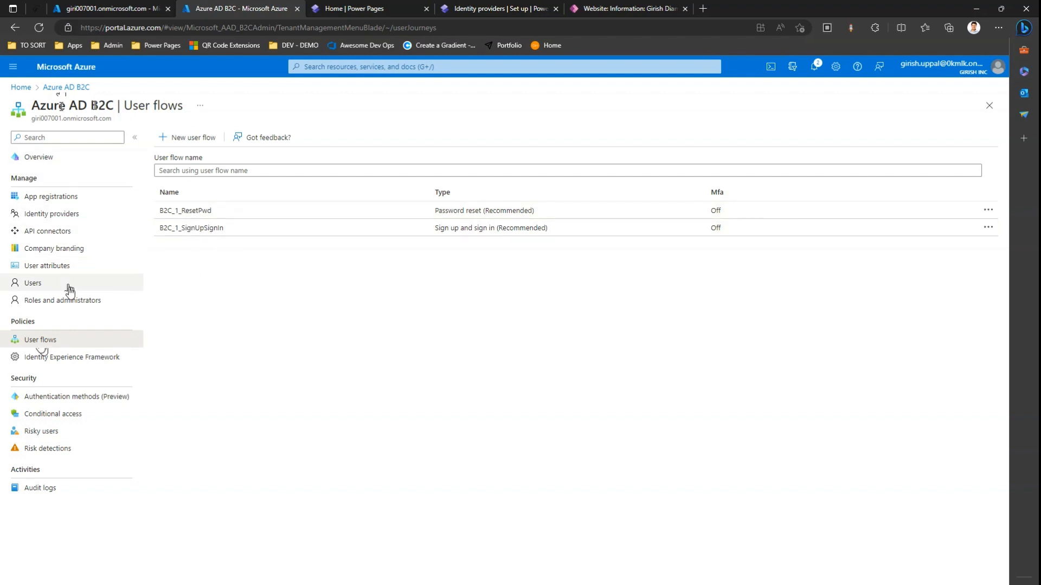
{"action": "left_click", "coordinate": [72, 199]}
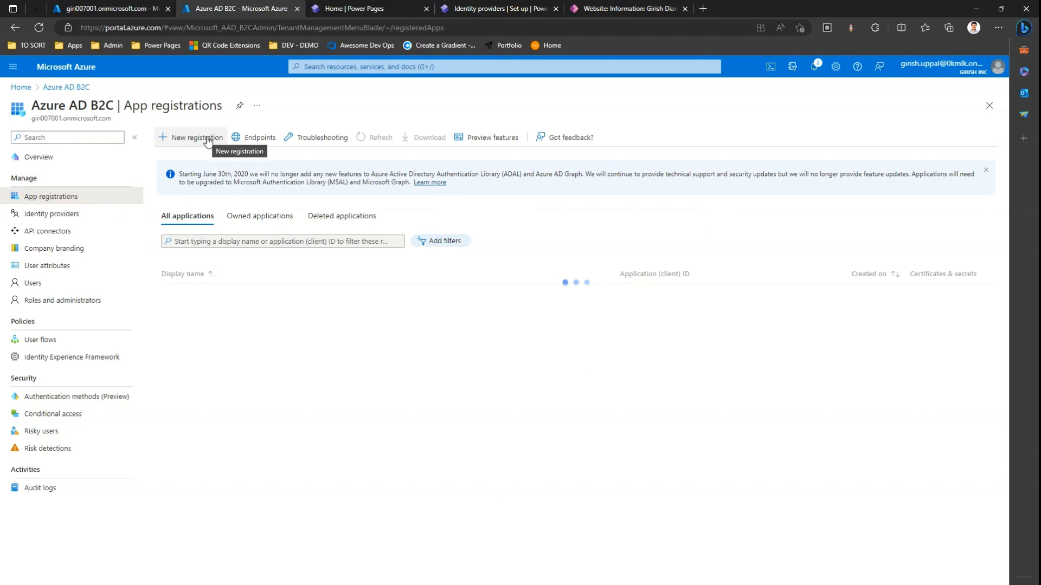
Start a new app registration named DiamondPowerPagesB2C with Web as the redirect platform
{"action": "left_click", "coordinate": [208, 139]}
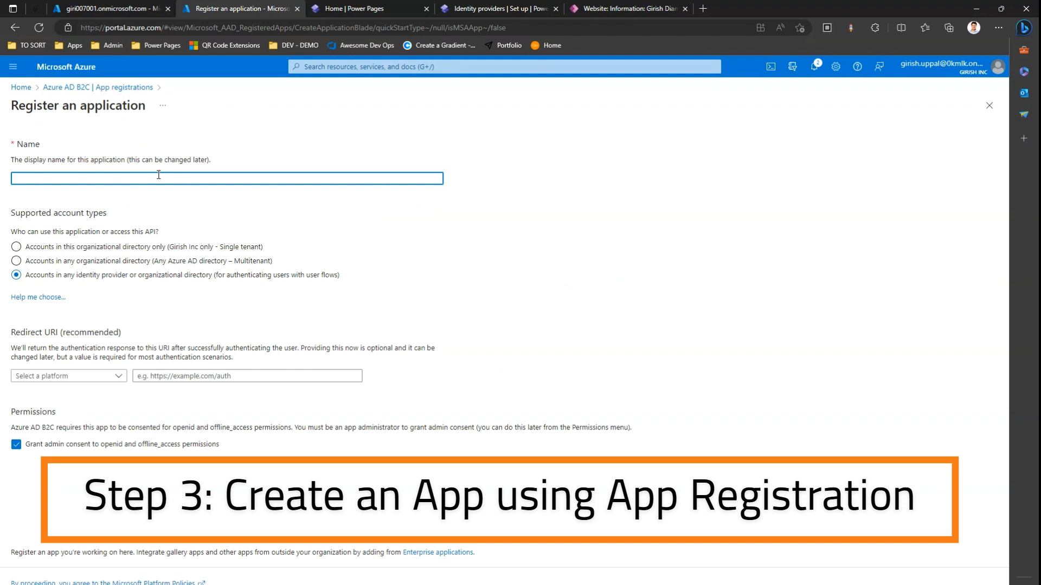
{"action": "type", "text": "DiamondPowerPagesB2C"}
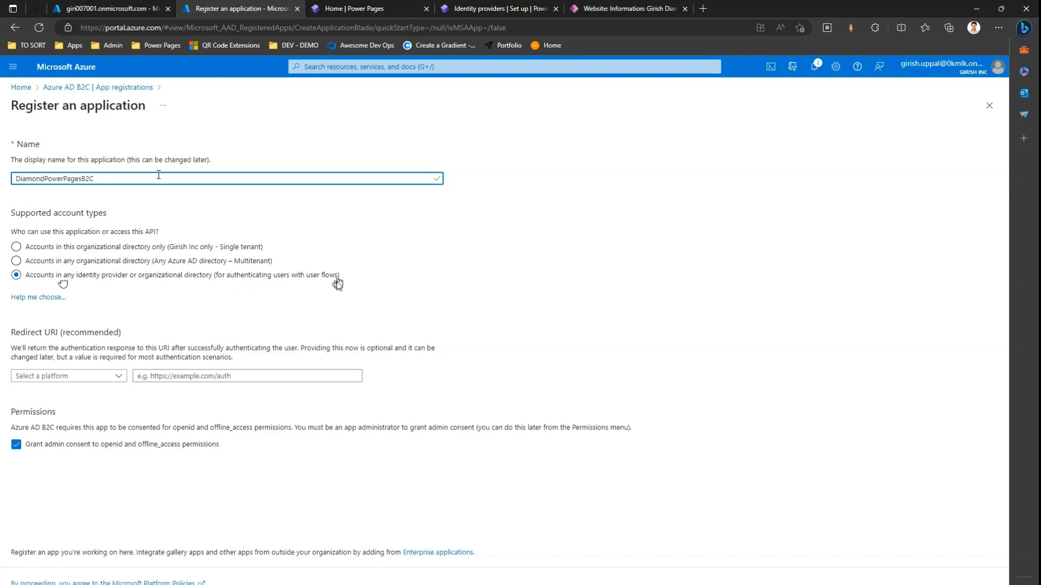
{"action": "left_click", "coordinate": [116, 378]}
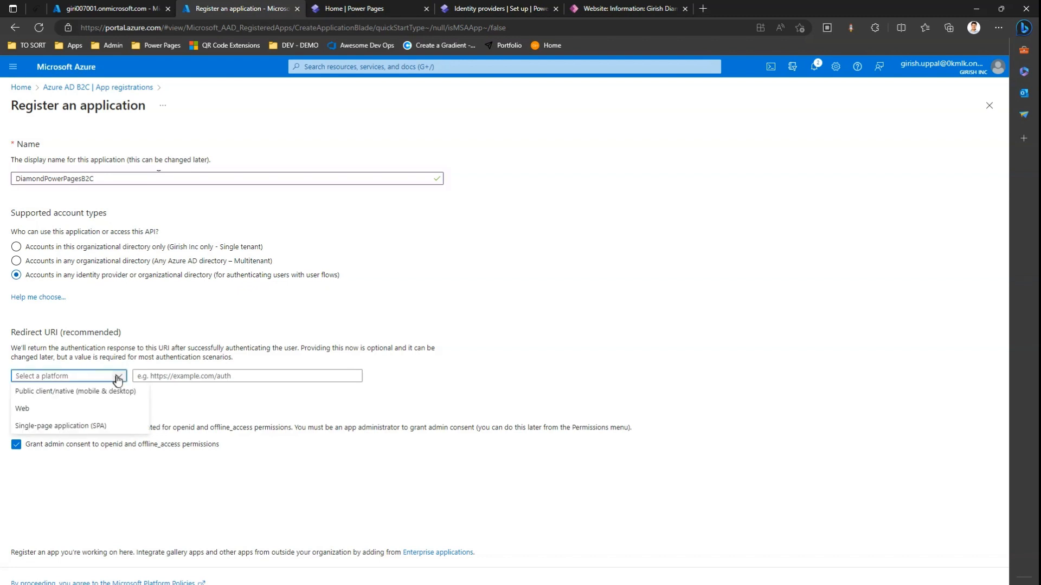
{"action": "left_click", "coordinate": [60, 411]}
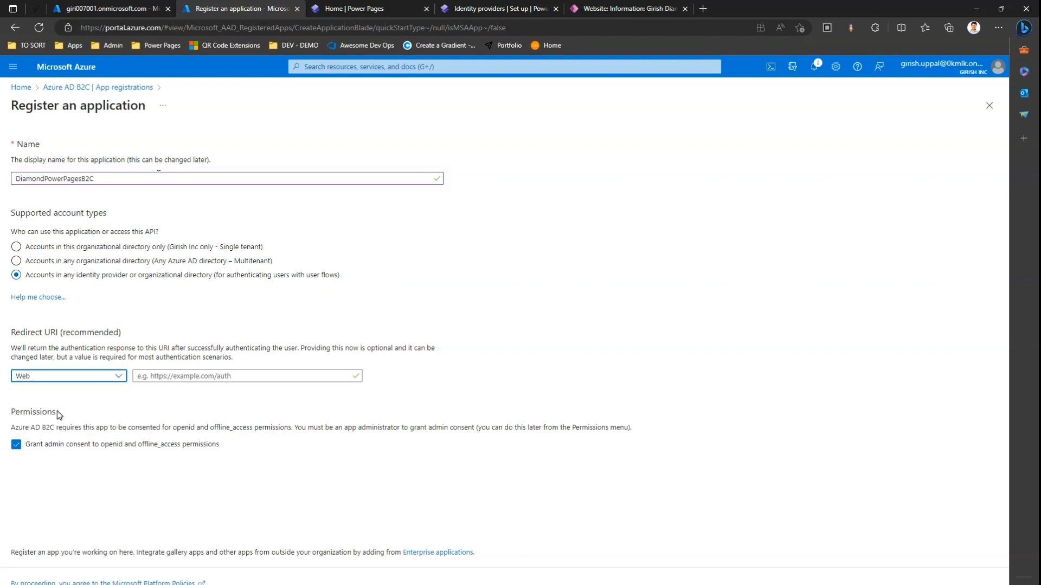
Paste the Power Pages reply URL as the Web redirect URI and register the app
{"action": "left_click", "coordinate": [153, 375]}
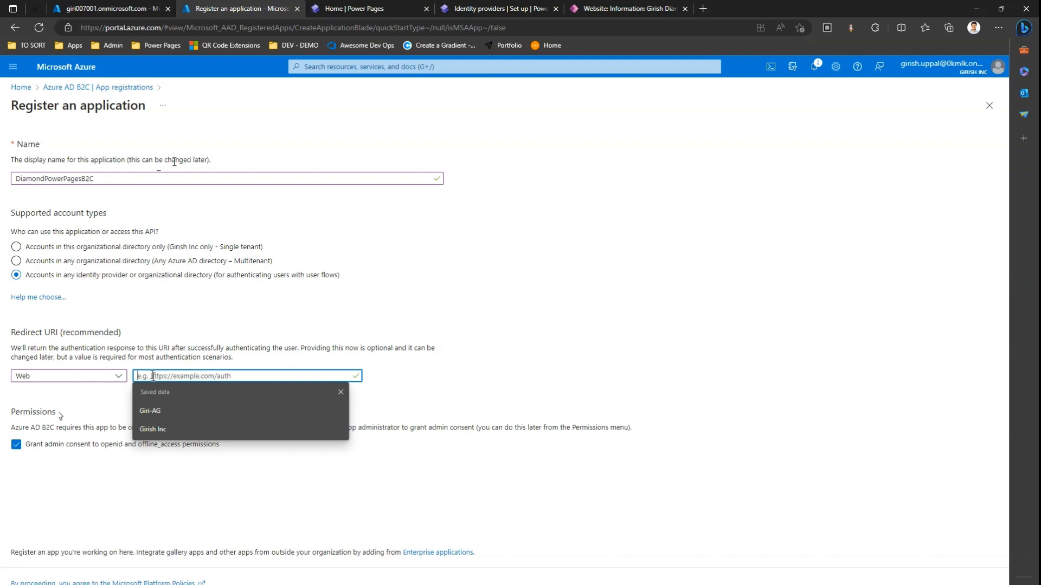
{"action": "left_click", "coordinate": [495, 7]}
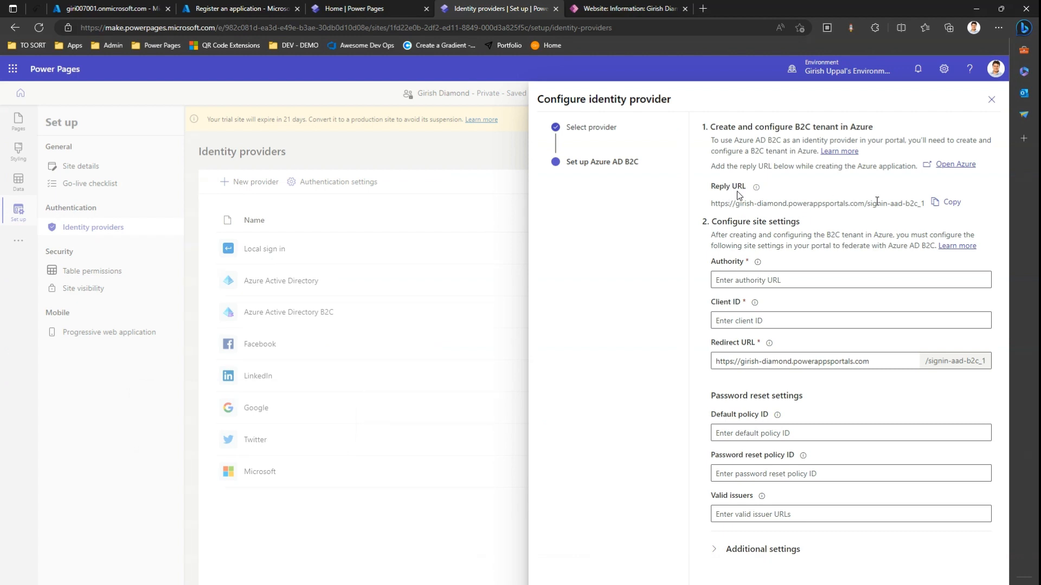
{"action": "left_click", "coordinate": [949, 205]}
{"action": "left_click", "coordinate": [241, 8]}
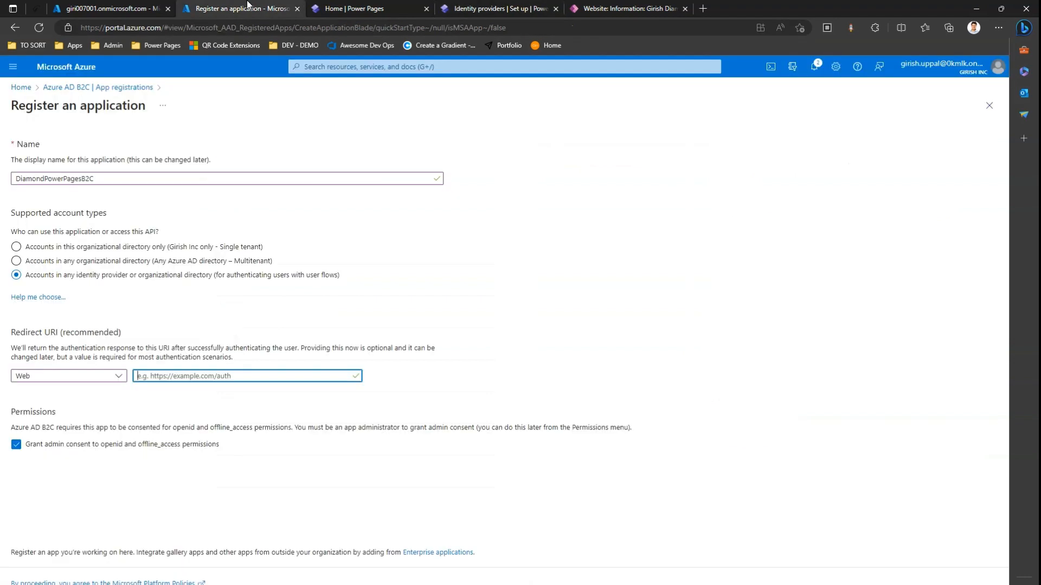
{"action": "left_click", "coordinate": [156, 376]}
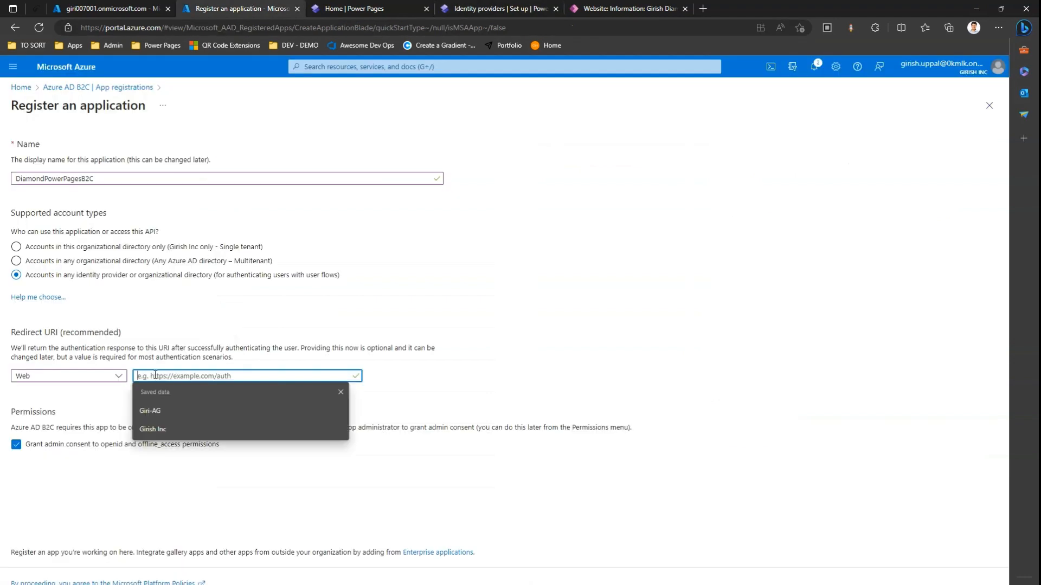
{"action": "key", "text": "ctrl+v"}
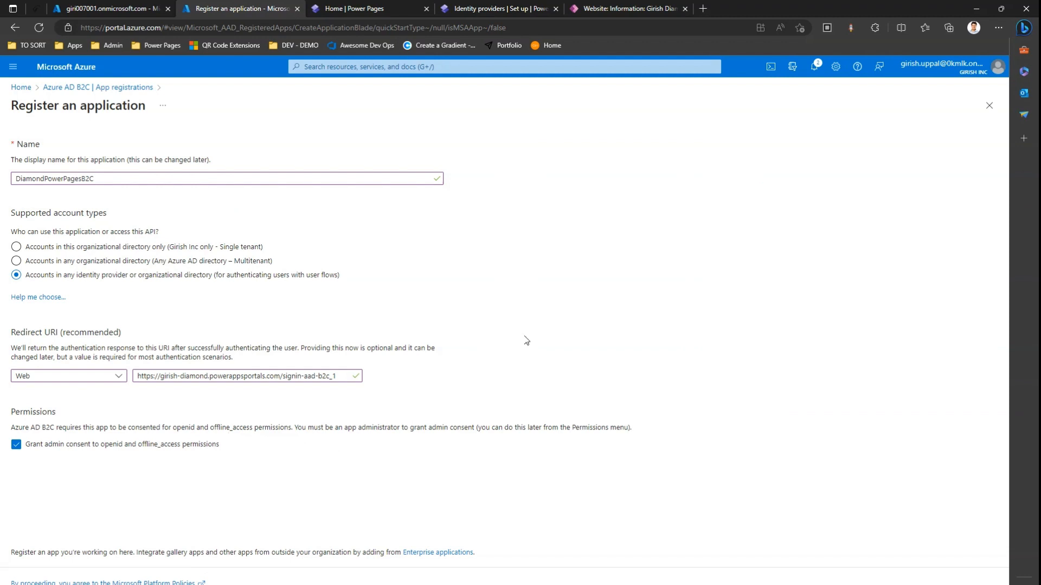
{"action": "left_click", "coordinate": [31, 584]}
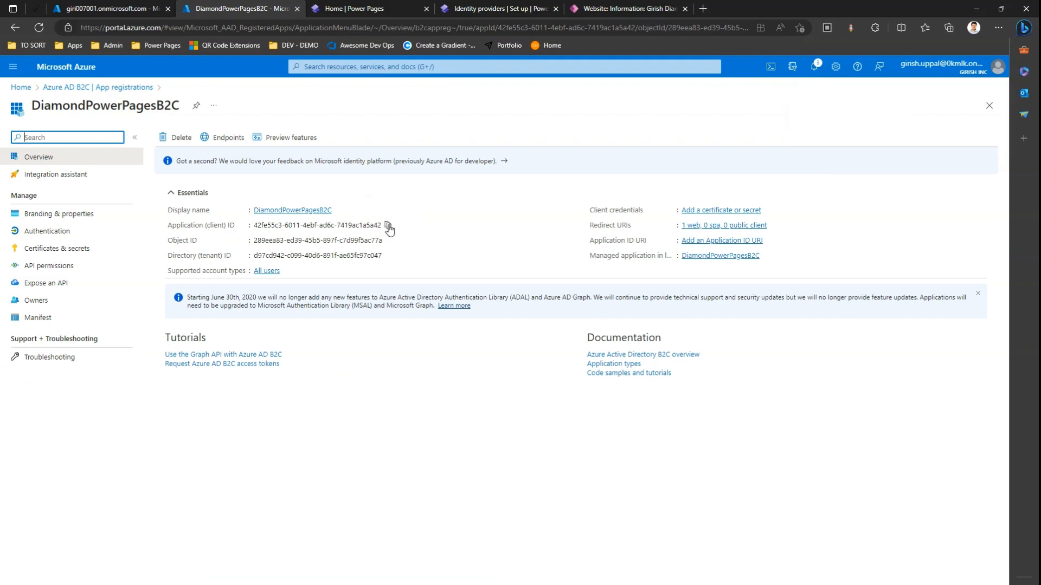
Paste DiamondPowerPagesB2C's Application (client) ID under Client ID in B2CPowerPages.txt
{"action": "left_click", "coordinate": [388, 226]}
{"action": "left_click", "coordinate": [614, 584]}
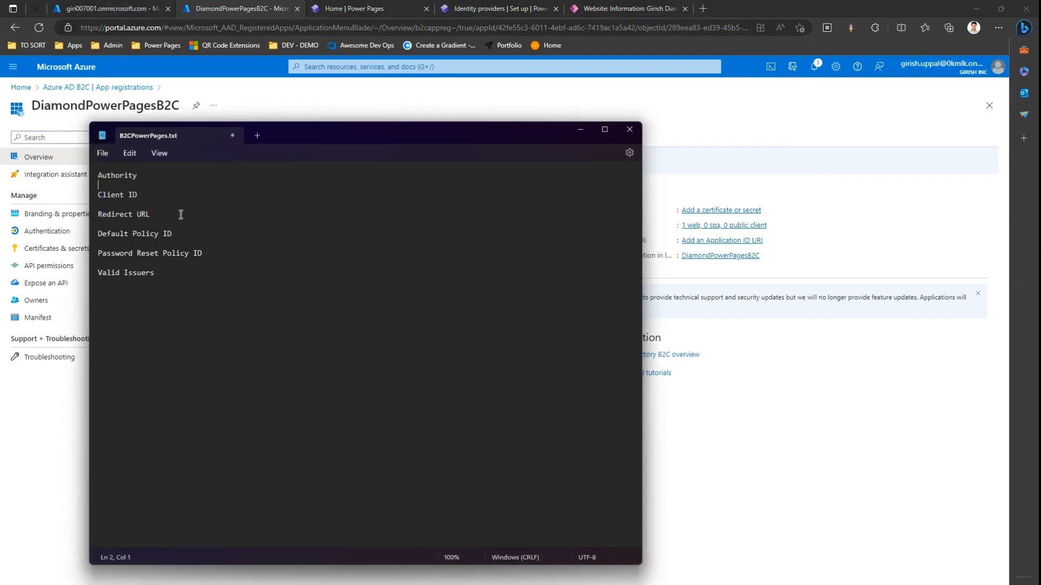
{"action": "key", "text": "ctrl+v"}
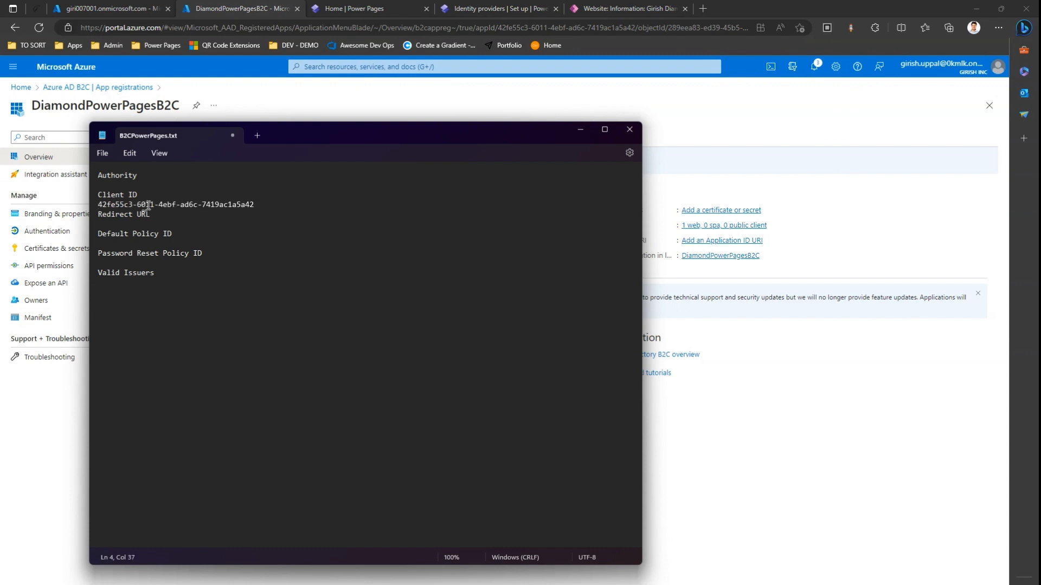
{"action": "key", "text": "Return"}
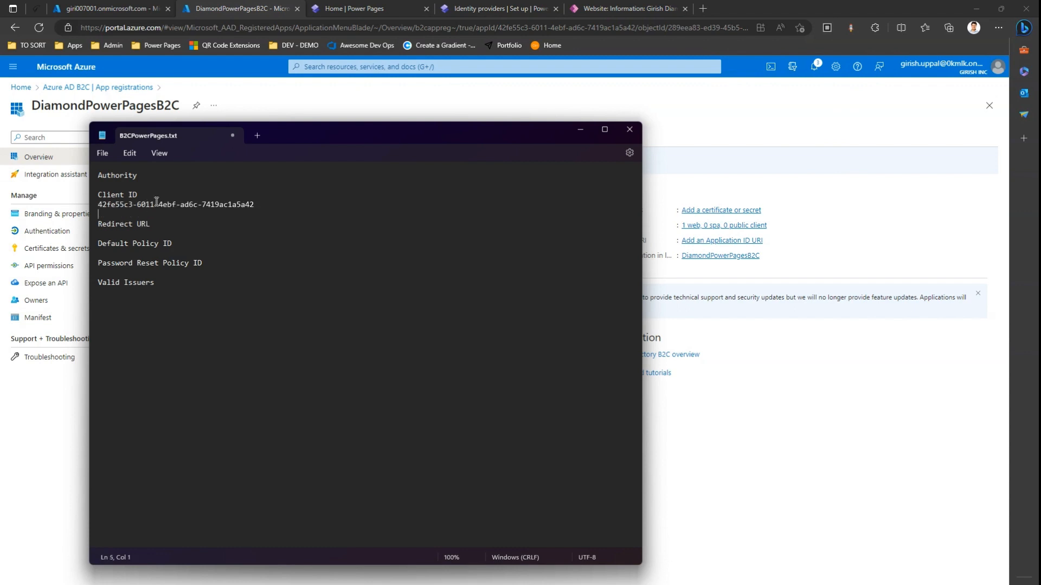
{"action": "left_click", "coordinate": [783, 481]}
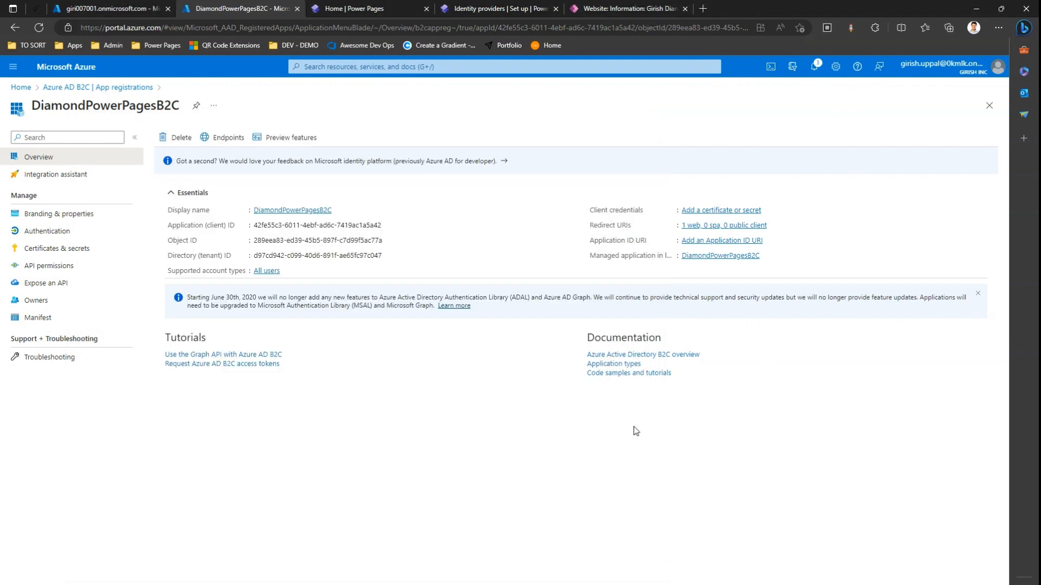
In Authentication, tick Access tokens and ID tokens under Implicit grant and hybrid flows
{"action": "left_click", "coordinate": [66, 237]}
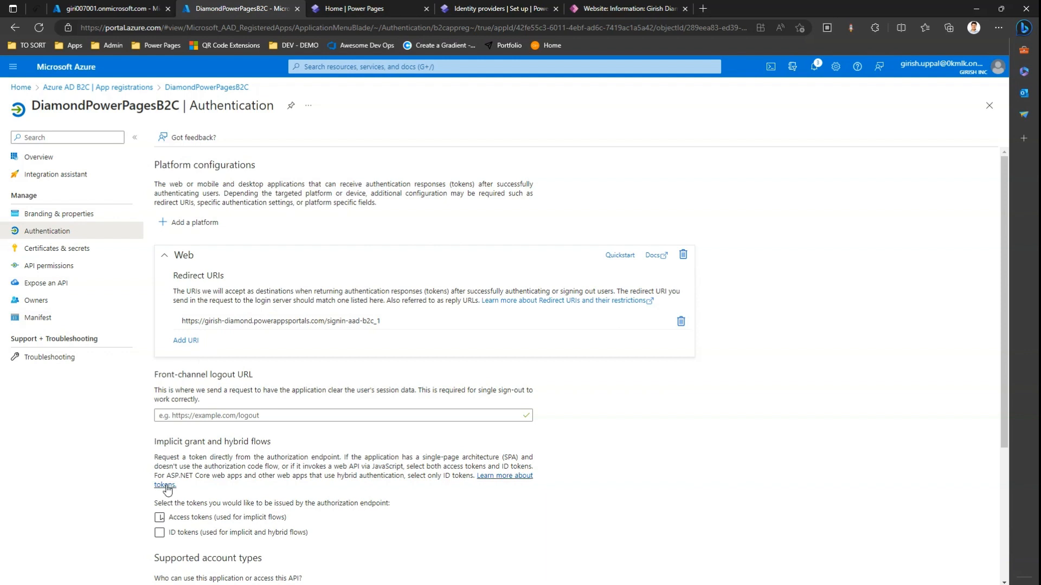
{"action": "left_click_drag", "start_coordinate": [155, 441], "coordinate": [289, 449]}
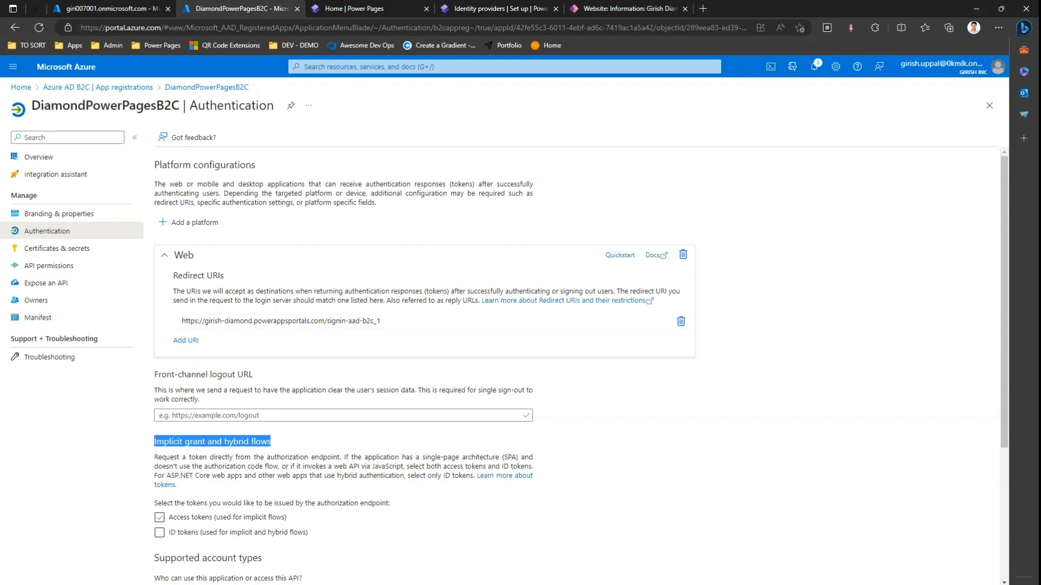
{"action": "left_click", "coordinate": [160, 519]}
{"action": "left_click", "coordinate": [160, 533]}
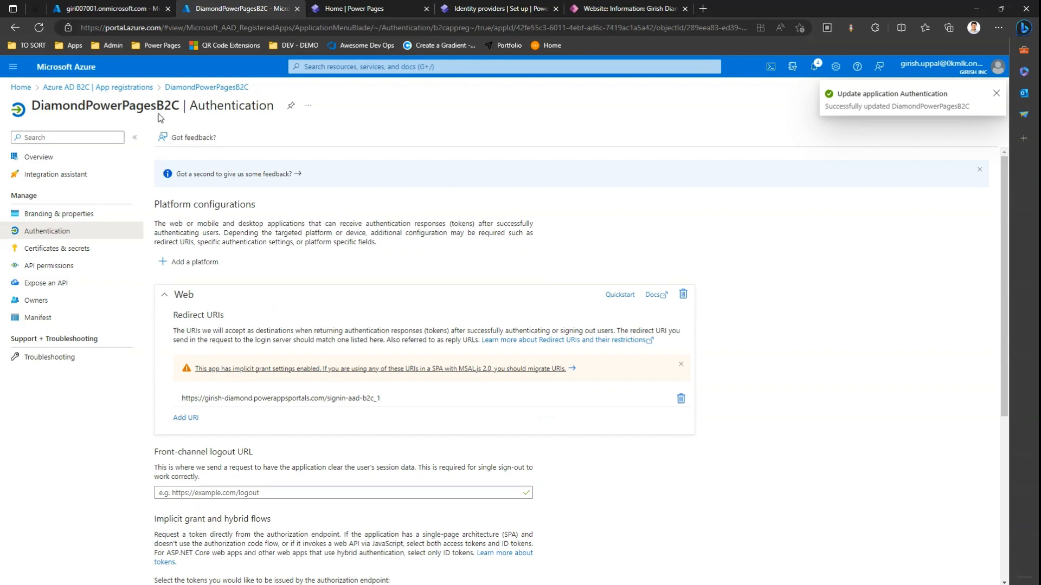
Open the B2C_1_SignUpSignIn user flow, copy its name, and go back to Power Pages
{"action": "left_click", "coordinate": [100, 87]}
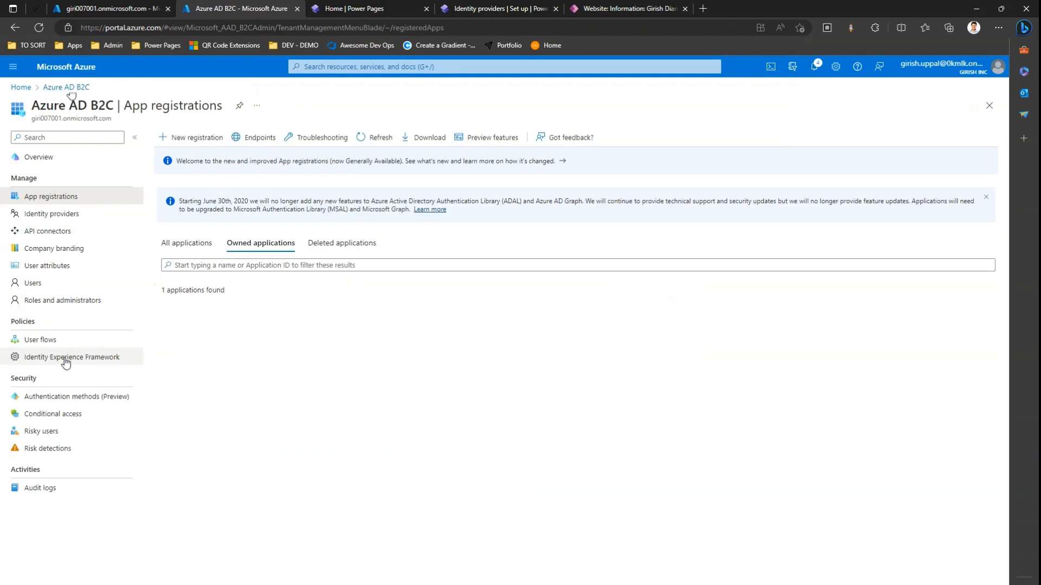
{"action": "left_click", "coordinate": [33, 342]}
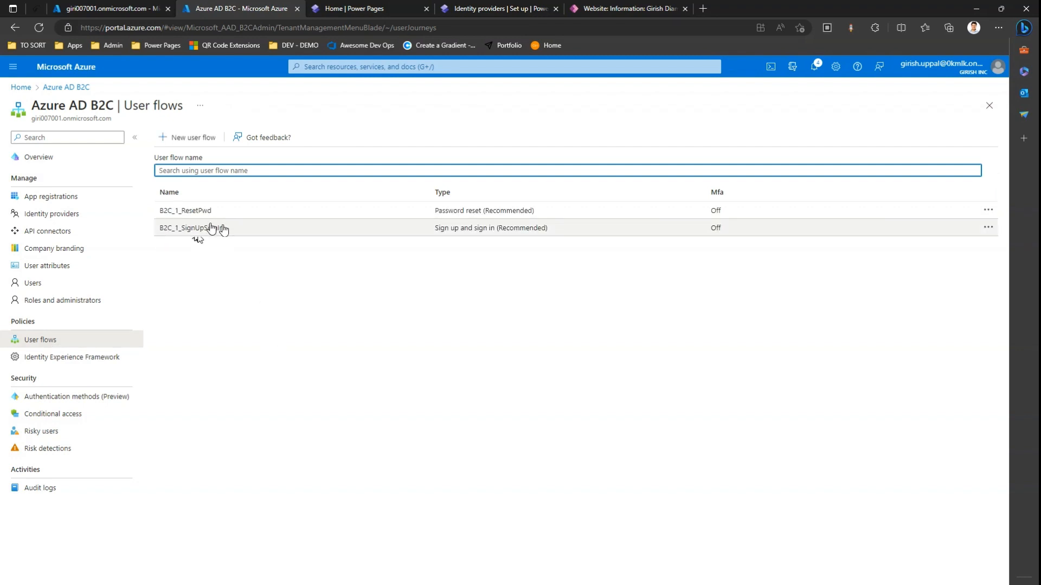
{"action": "left_click", "coordinate": [200, 230]}
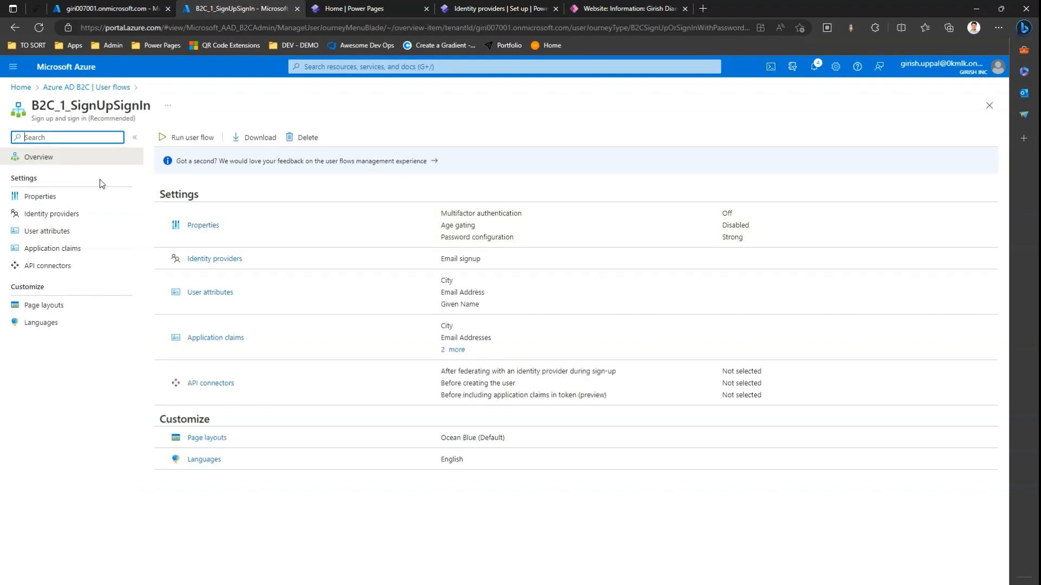
{"action": "left_click_drag", "start_coordinate": [148, 105], "coordinate": [35, 106]}
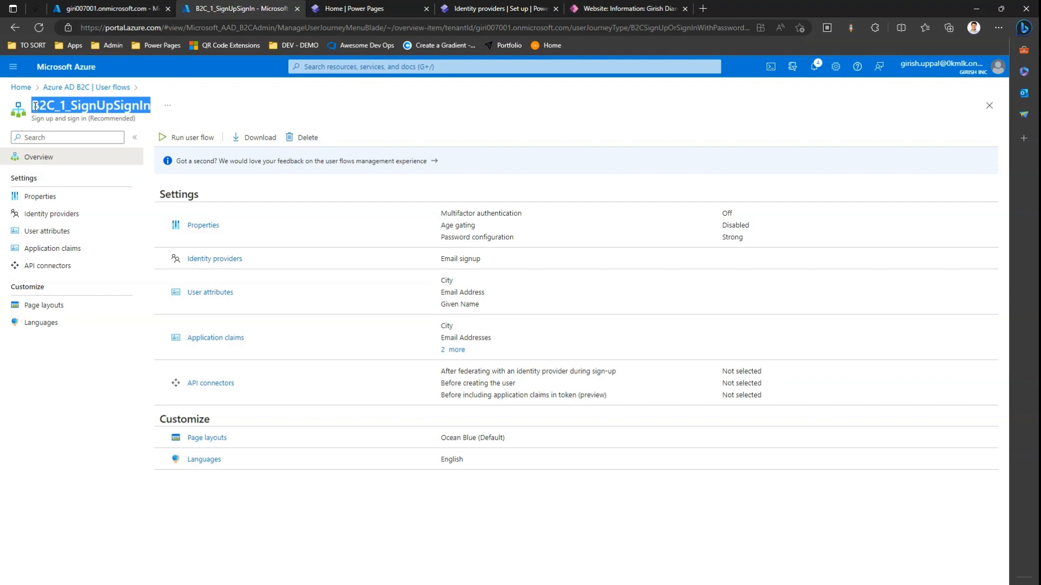
{"action": "left_click", "coordinate": [505, 8]}
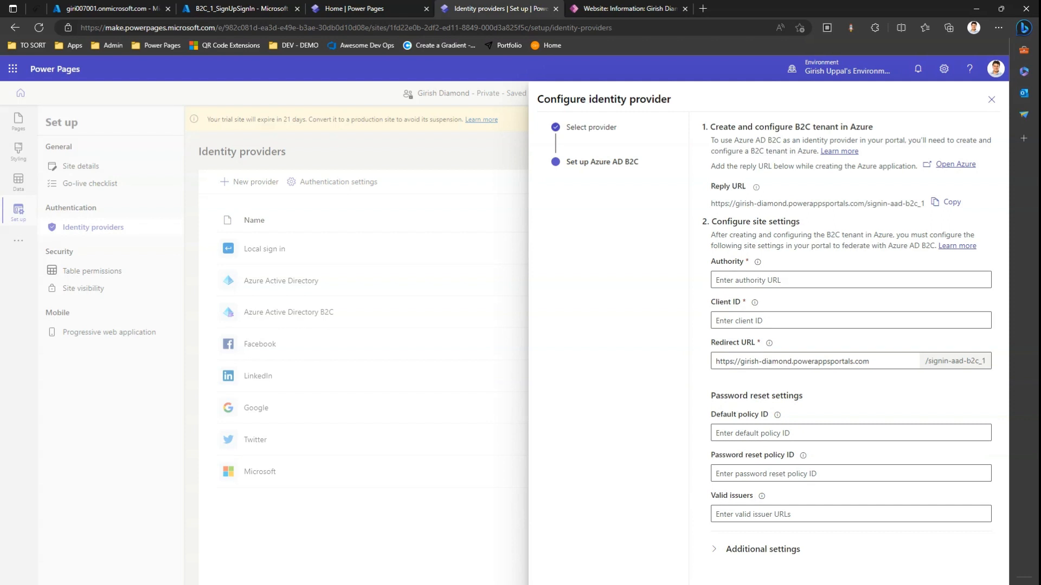
Paste B2C_1_SignUpSignIn under Default Policy ID in the notes
{"action": "key", "text": "alt+Tab"}
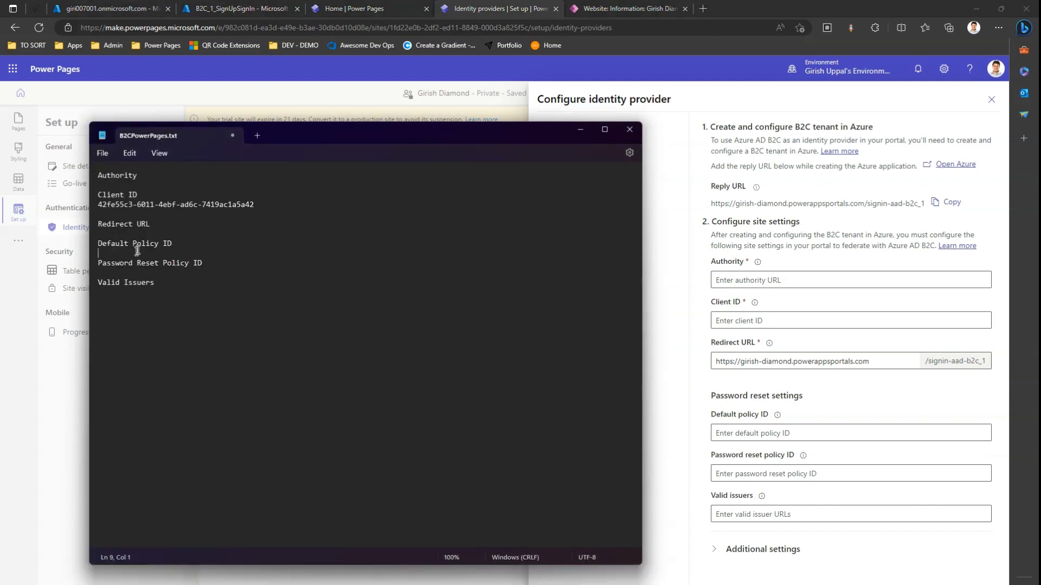
{"action": "key", "text": "ctrl+v"}
{"action": "key", "text": "Return"}
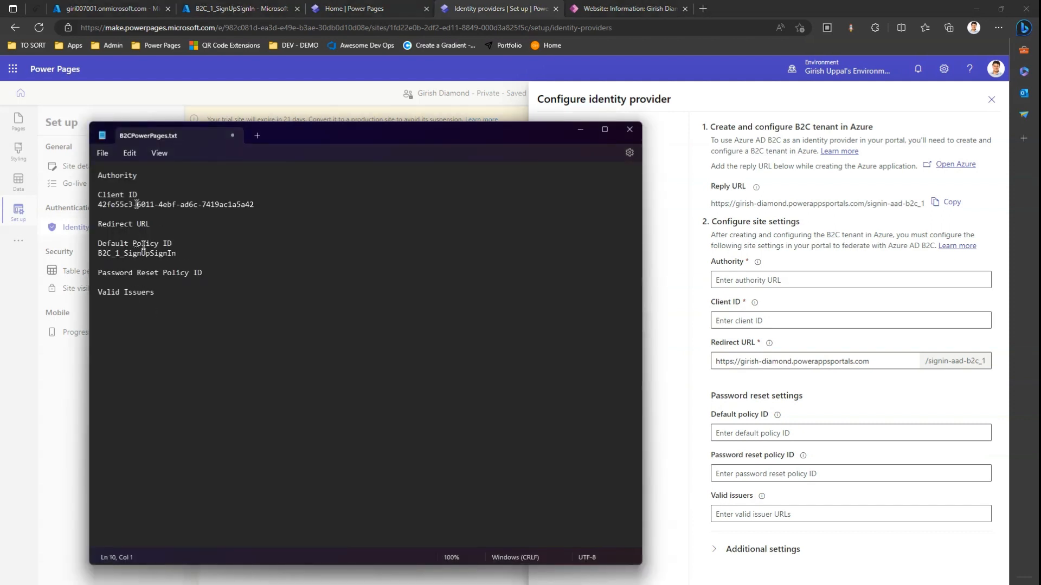
Copy the B2C_1_ResetPwd user flow name and paste it under Password Reset Policy ID
{"action": "left_click", "coordinate": [243, 8]}
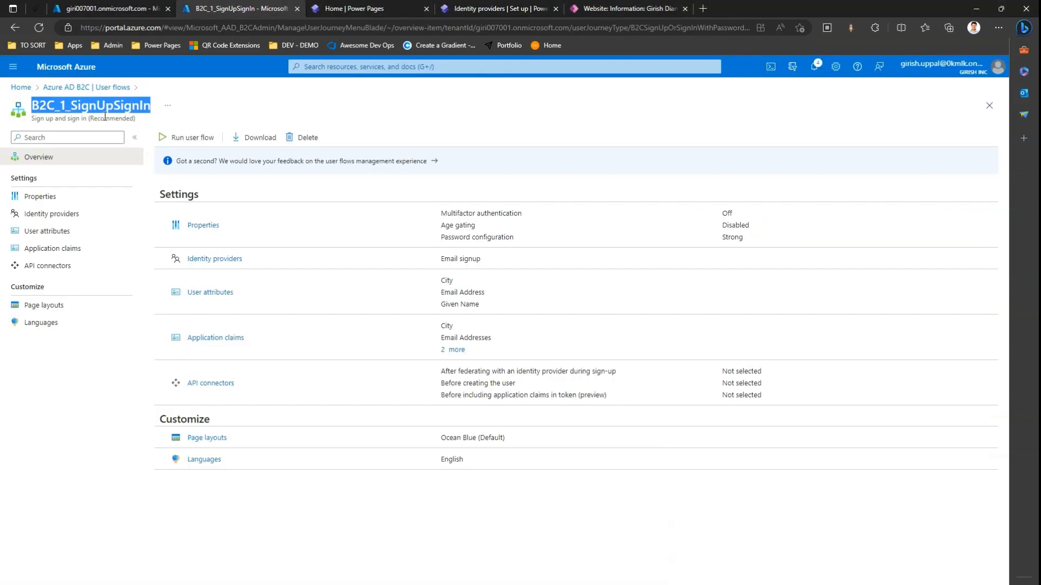
{"action": "left_click", "coordinate": [85, 87]}
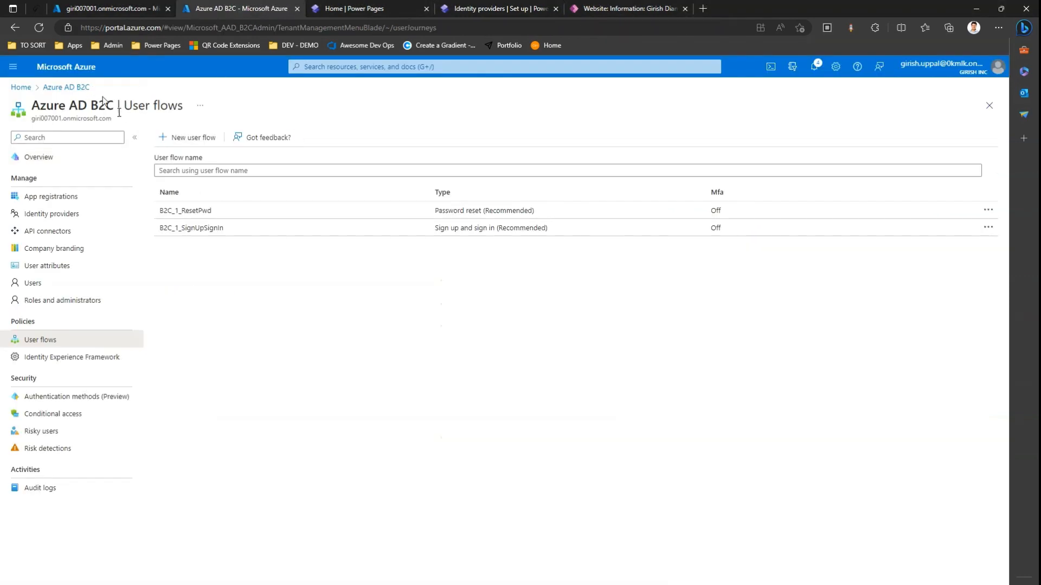
{"action": "left_click", "coordinate": [191, 210]}
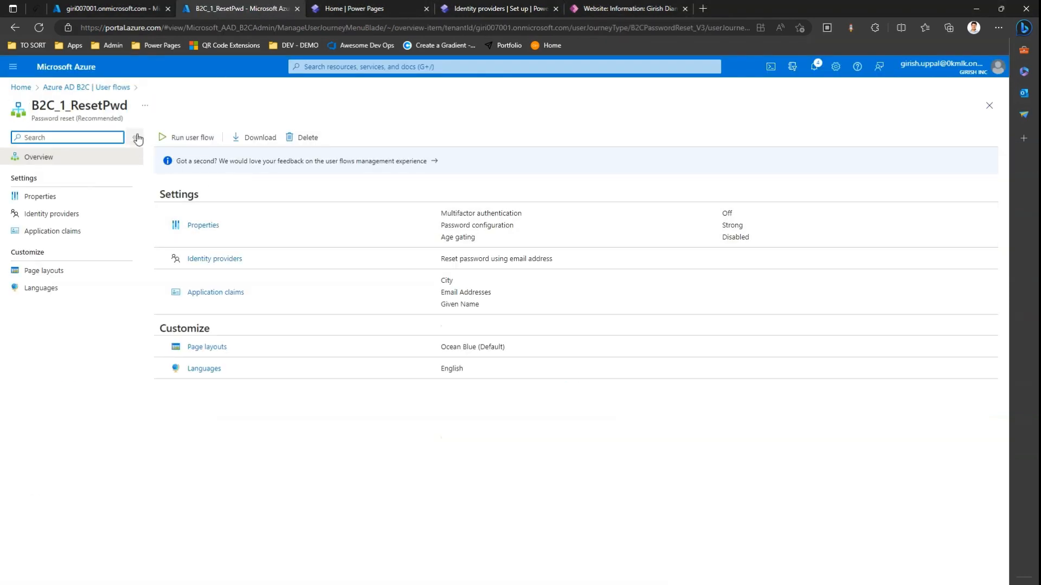
{"action": "left_click_drag", "start_coordinate": [128, 105], "coordinate": [36, 106]}
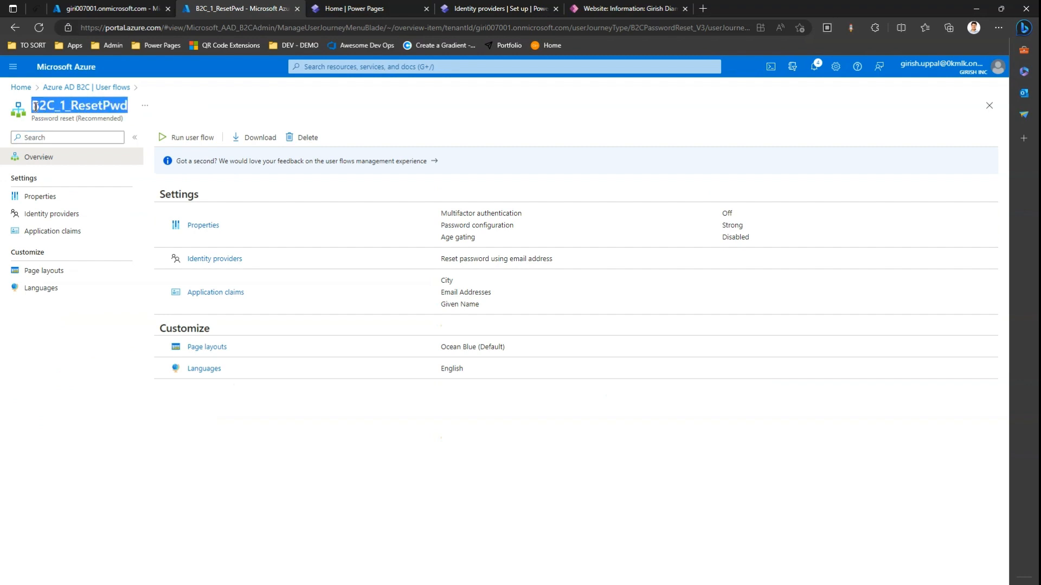
{"action": "left_click", "coordinate": [591, 584]}
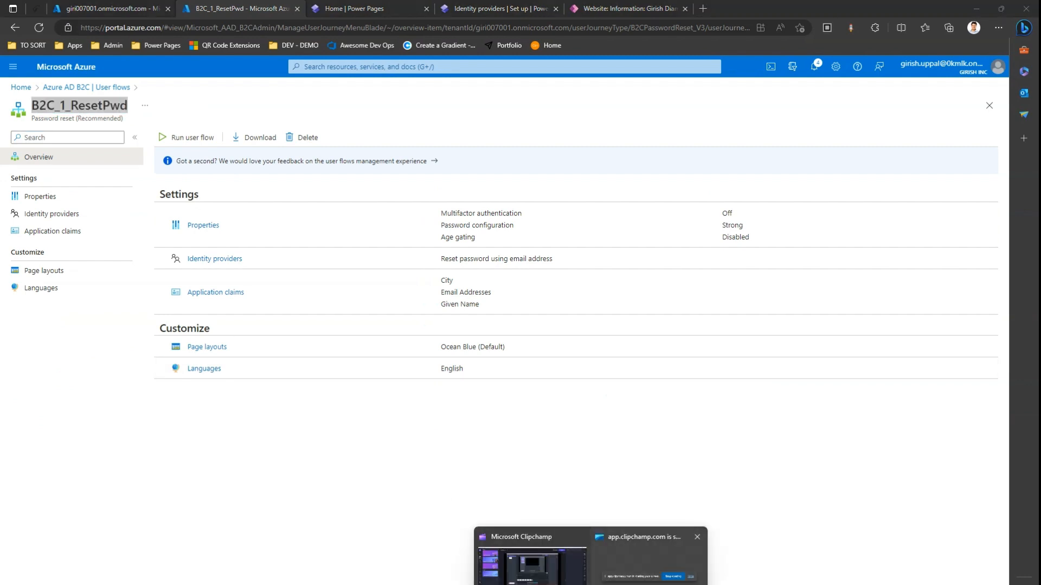
{"action": "left_click", "coordinate": [530, 575]}
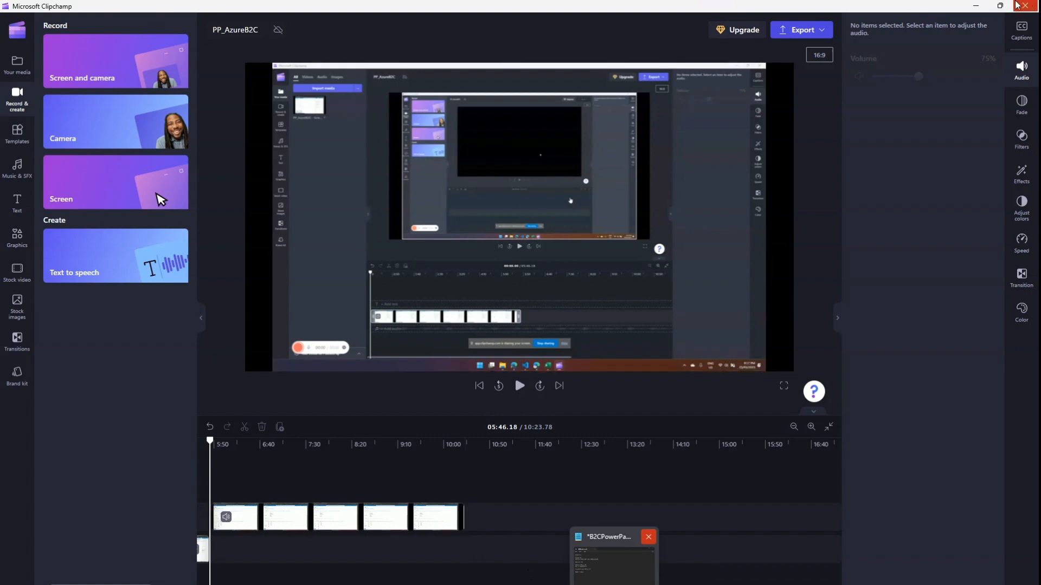
{"action": "left_click", "coordinate": [977, 7]}
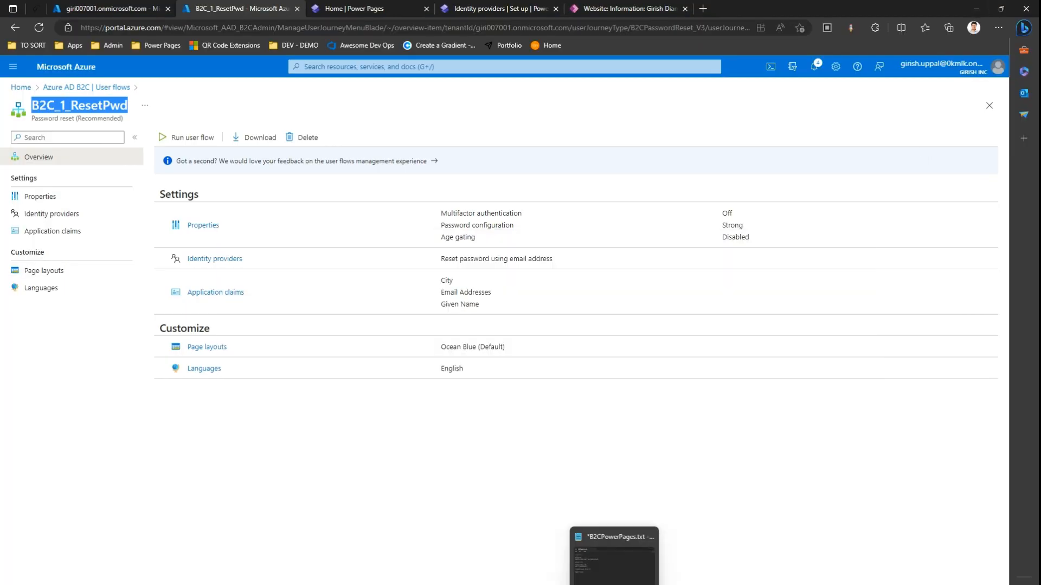
{"action": "left_click", "coordinate": [614, 584]}
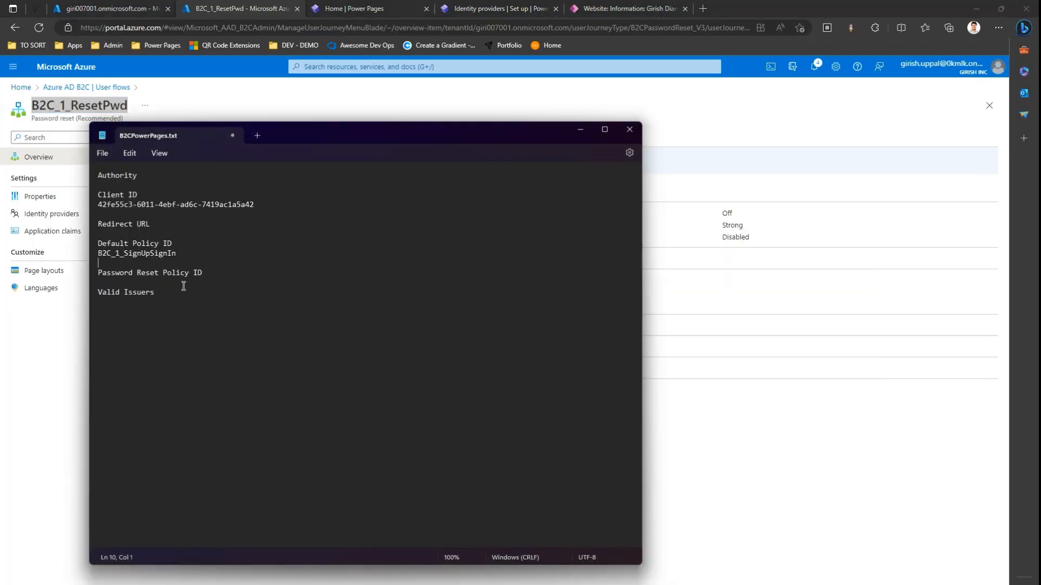
{"action": "key", "text": "ctrl+v"}
{"action": "key", "text": "Return"}
{"action": "key", "text": "Return"}
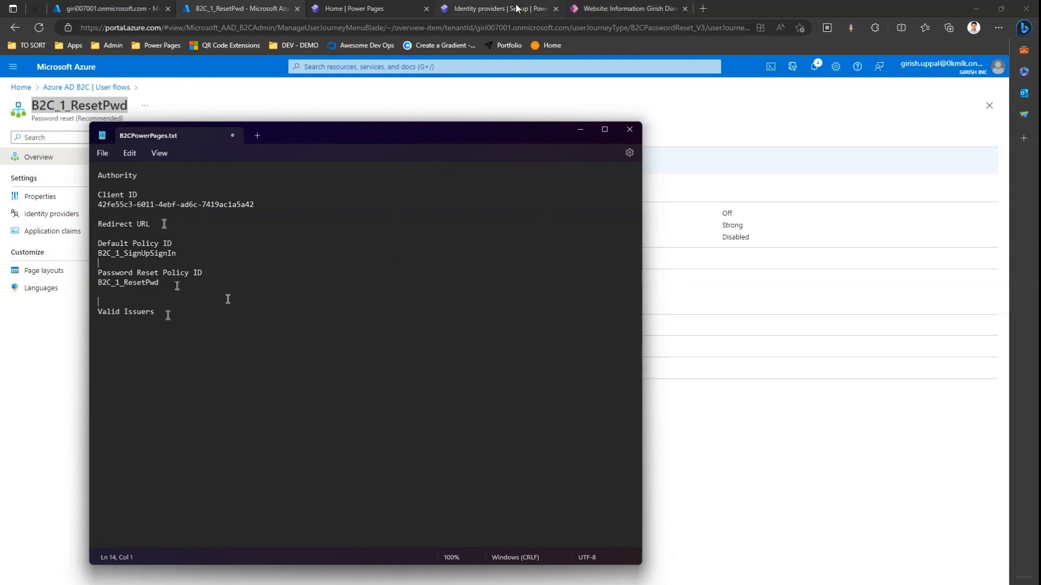
{"action": "left_click", "coordinate": [491, 8]}
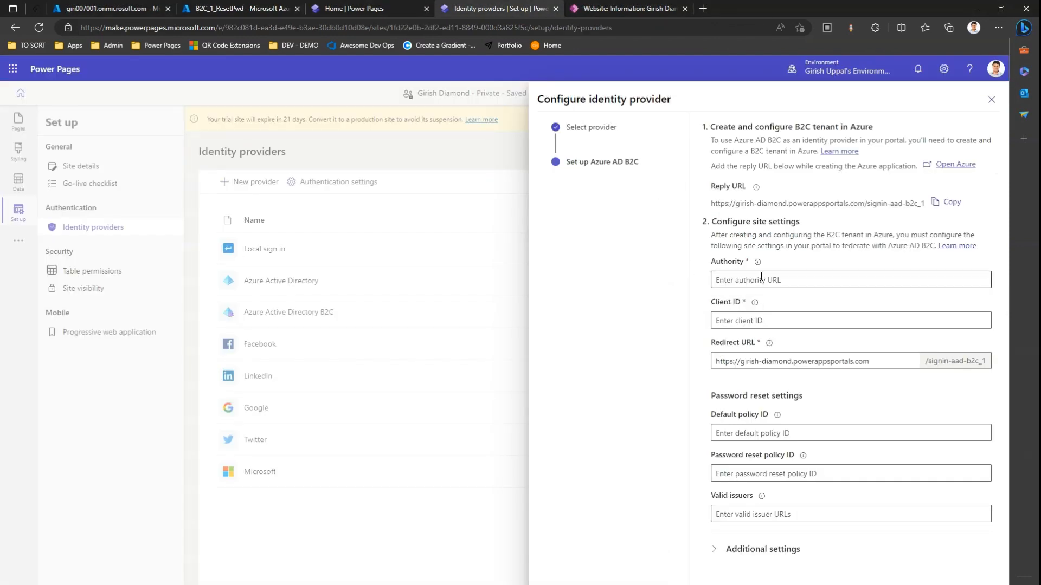
Go back to the Azure User flows list and open B2C_1_SignUpSignIn
{"action": "mouse_move", "coordinate": [758, 263]}
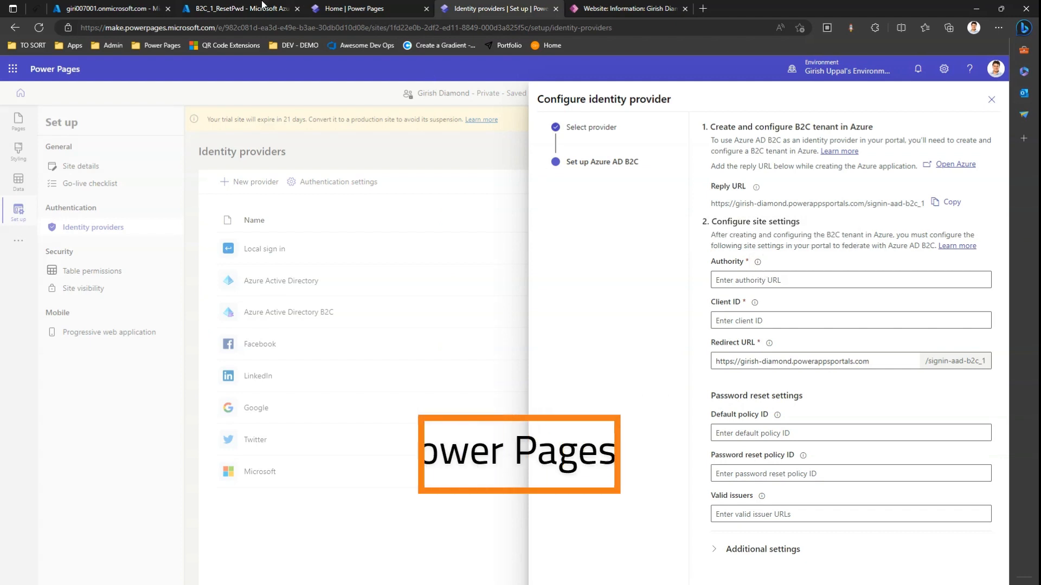
{"action": "left_click", "coordinate": [224, 11]}
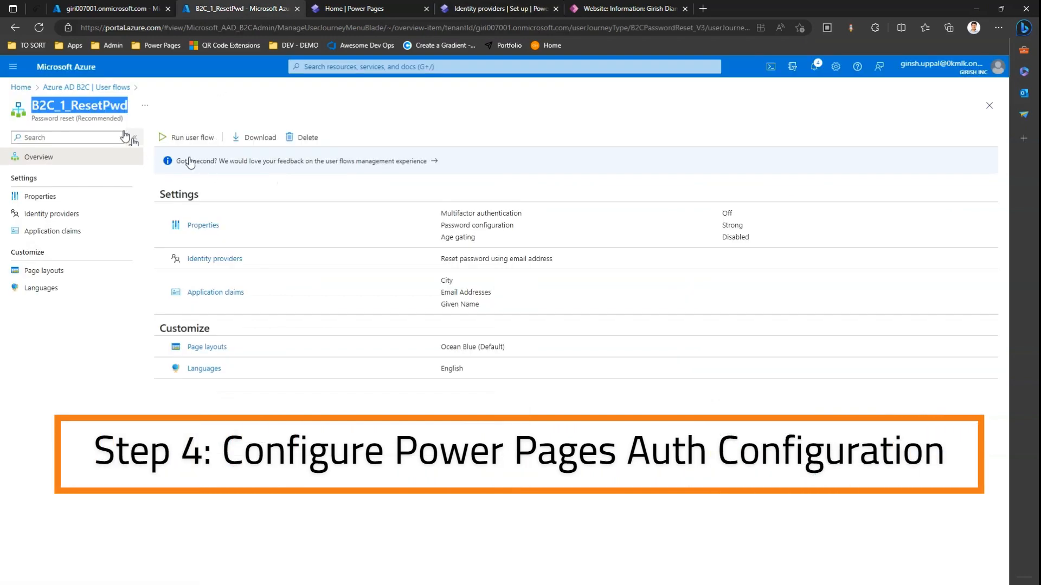
{"action": "left_click", "coordinate": [95, 90]}
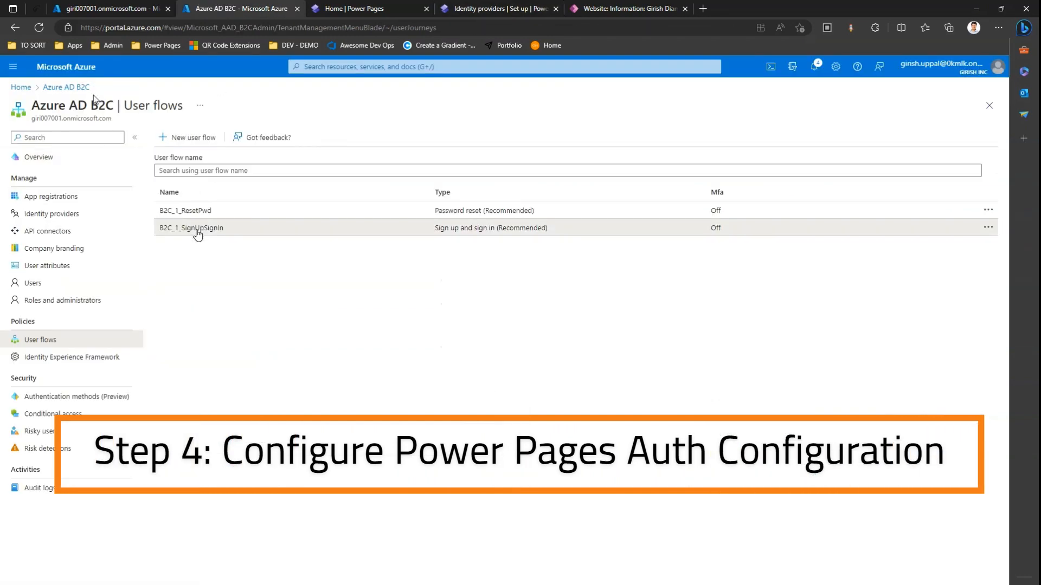
{"action": "left_click", "coordinate": [196, 229]}
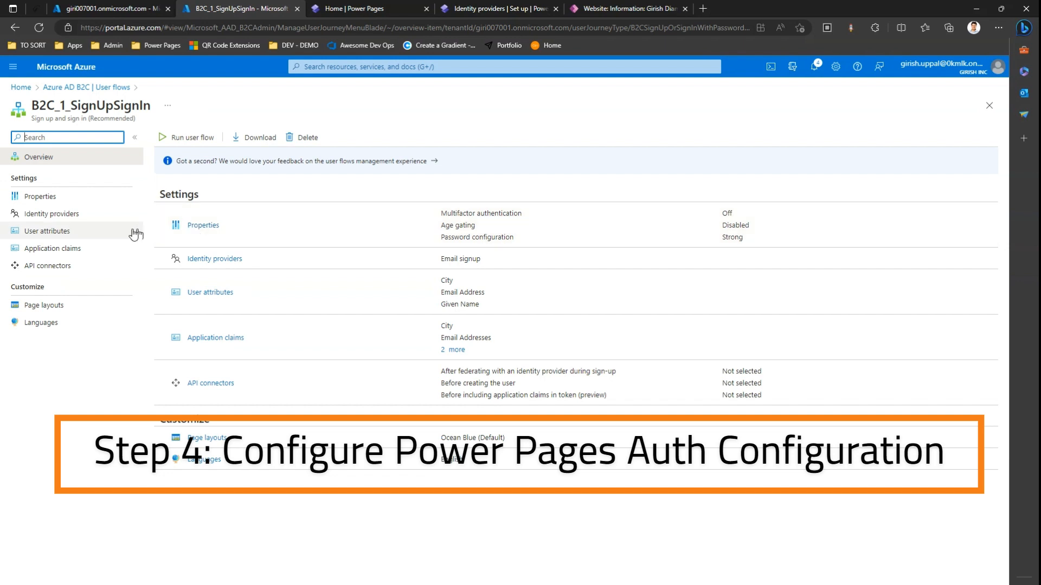
Open B2C_1_SignUpSignIn's OpenID well-known configuration and copy the issuer URL
{"action": "left_click", "coordinate": [191, 141]}
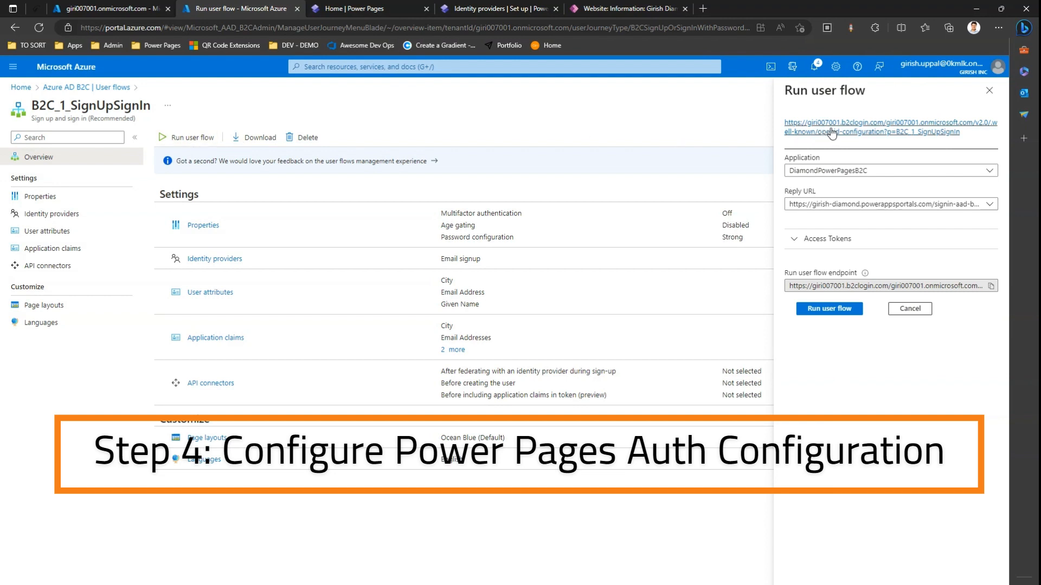
{"action": "left_click", "coordinate": [894, 128]}
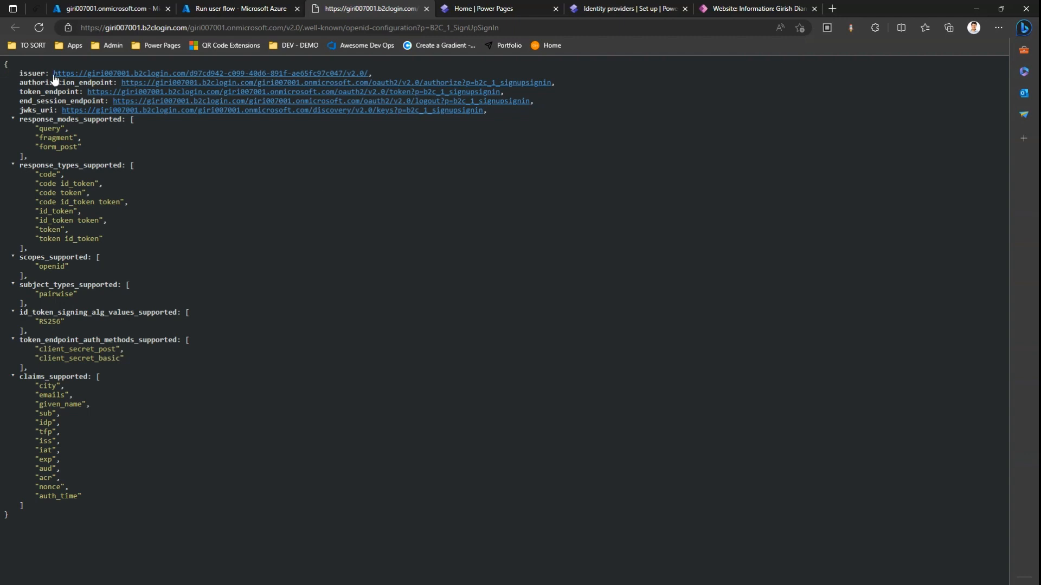
{"action": "left_click_drag", "start_coordinate": [54, 72], "coordinate": [367, 73]}
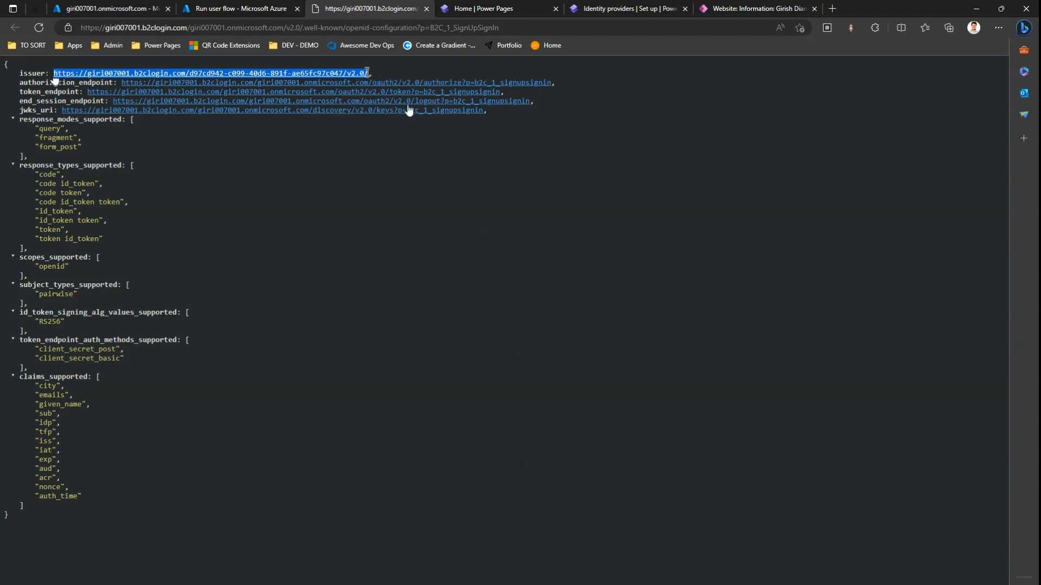
Paste the tenant's v2.0 issuer URL into B2CPowerPages.txt under Redirect URL
{"action": "mouse_move", "coordinate": [614, 584]}
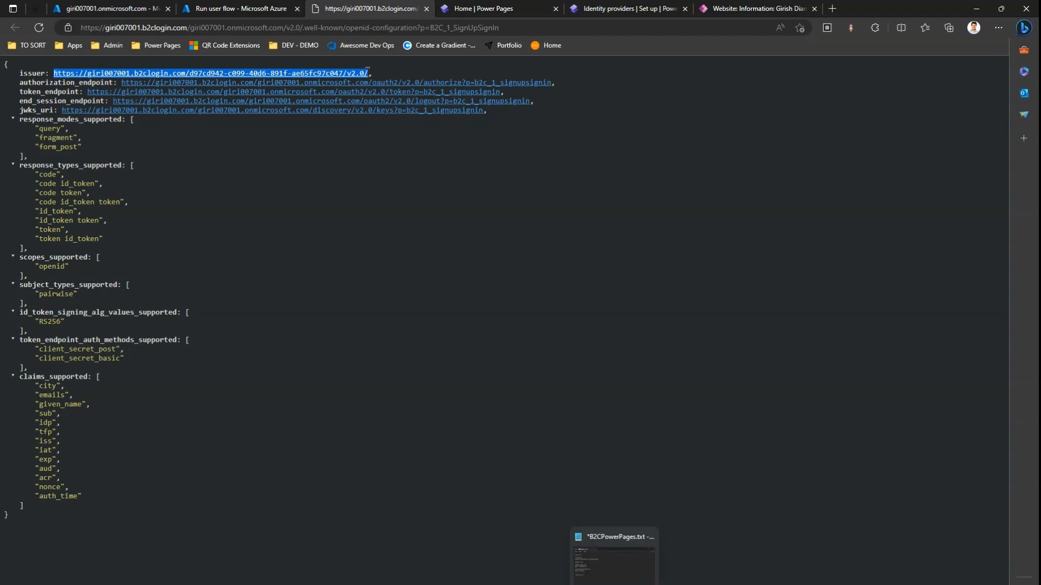
{"action": "left_click", "coordinate": [615, 559]}
{"action": "left_click", "coordinate": [146, 185]}
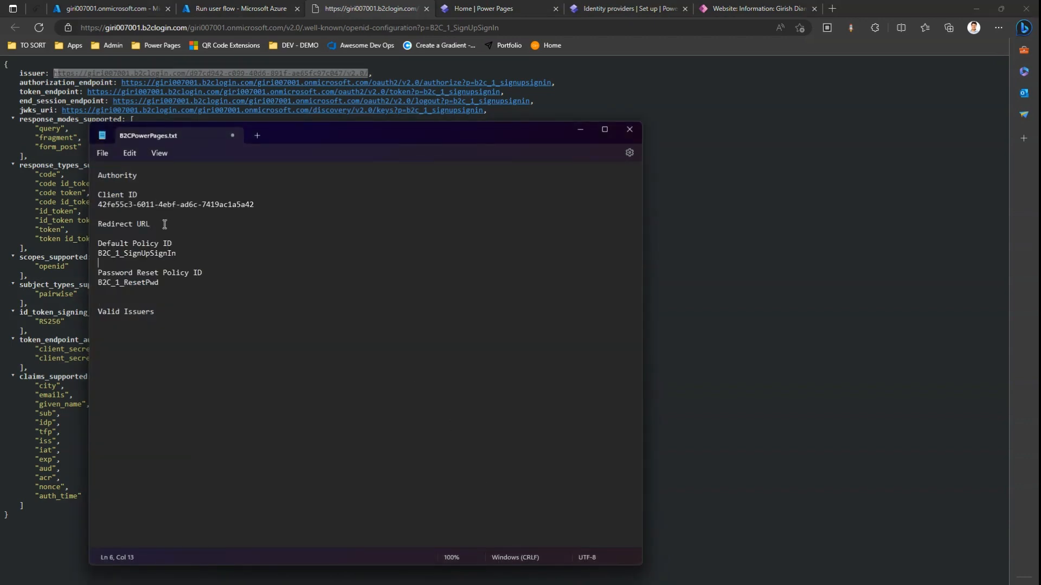
{"action": "key", "text": "Return"}
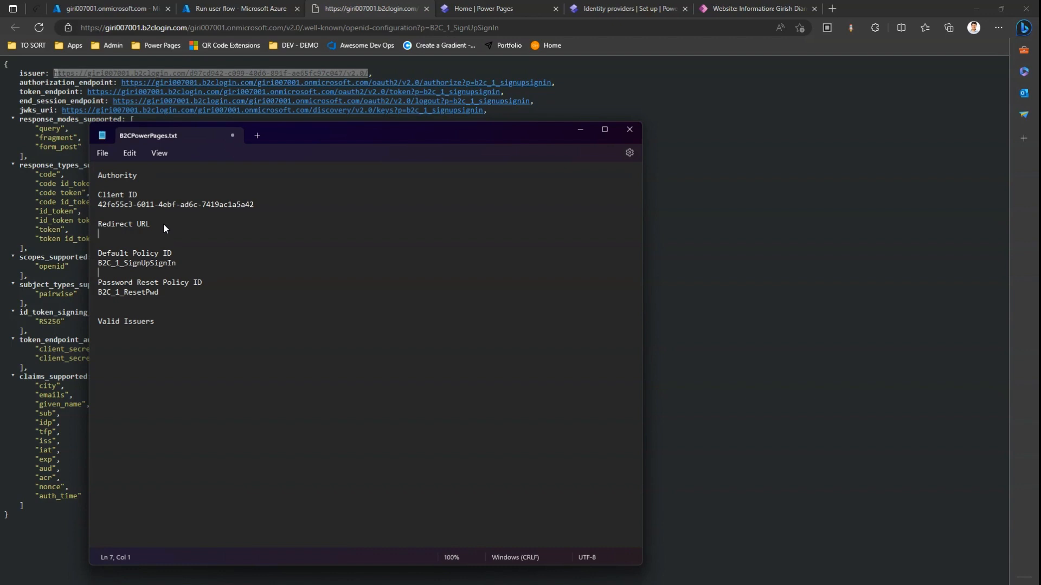
{"action": "type", "text": "\"https://giri007001.b2clogin.com/d97cd942-c099-40d6-891f-ae65fc97c047/v2.0/"}
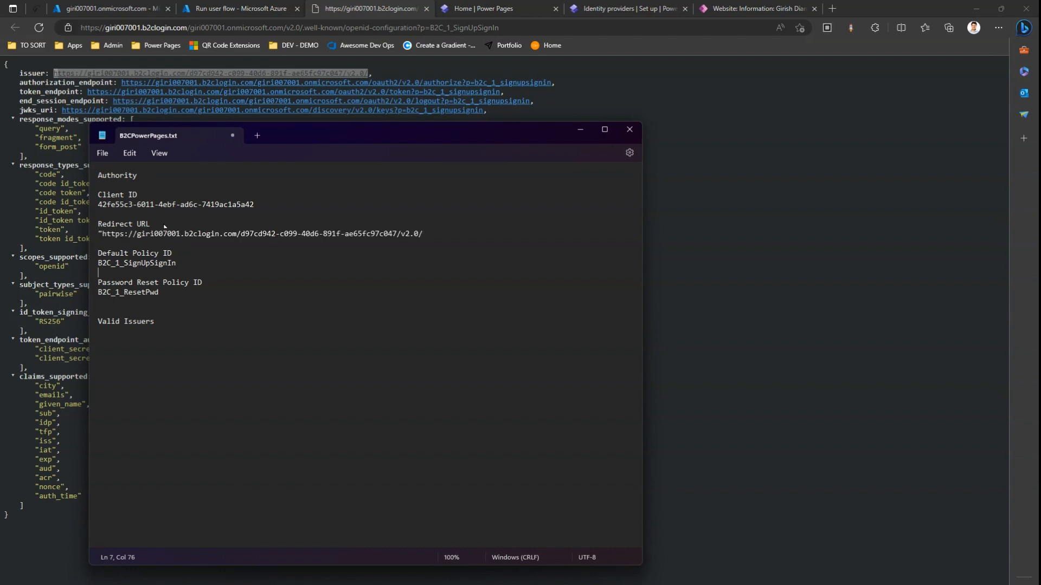
{"action": "left_click", "coordinate": [174, 325]}
{"action": "left_click", "coordinate": [138, 174]}
{"action": "left_click", "coordinate": [608, 6]}
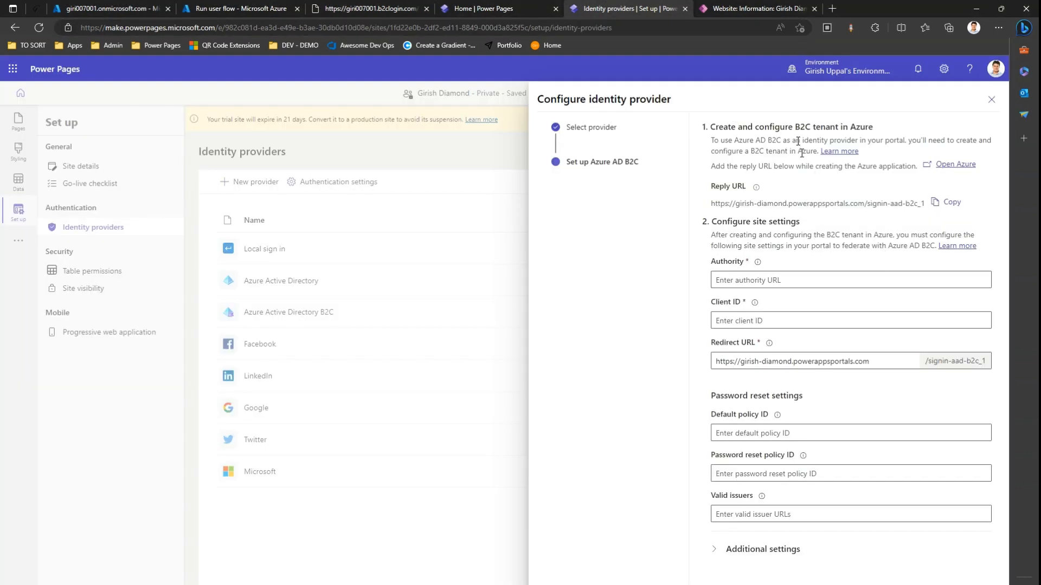
Return to the Azure B2C_1_SignUpSignIn overview and close the Run user flow side panel
{"action": "mouse_move", "coordinate": [762, 497]}
{"action": "left_click", "coordinate": [255, 7]}
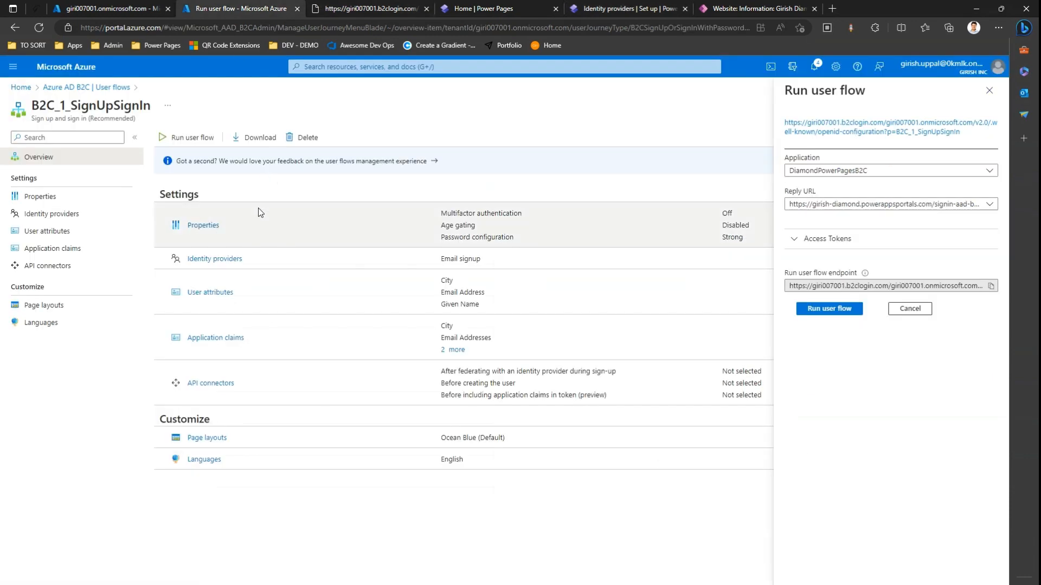
{"action": "left_click", "coordinate": [989, 90]}
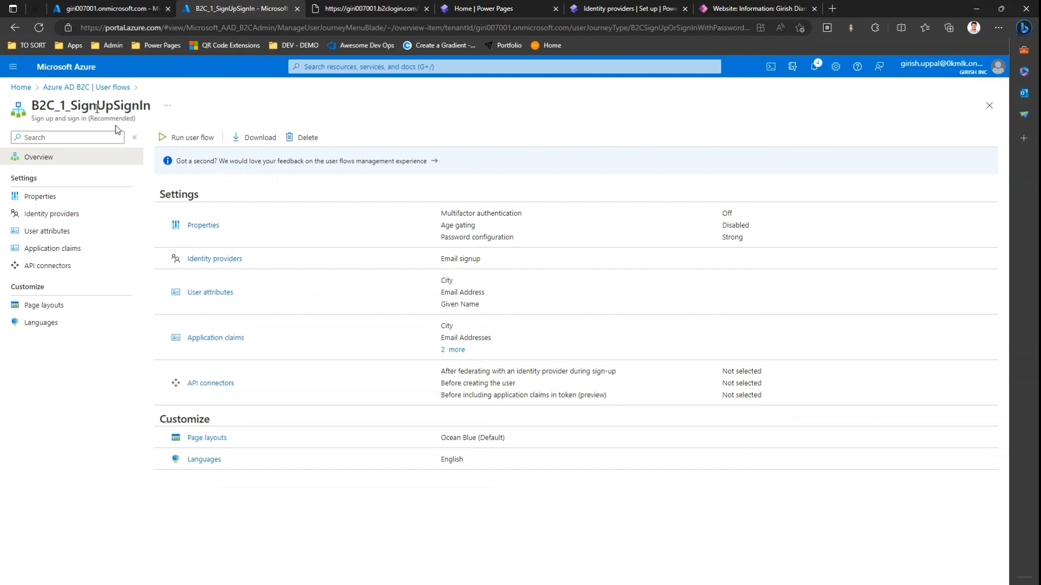
In B2C_1_SignUpSignIn Properties, set the Issuer (iss) claim to the /tfp/ URL and save
{"action": "left_click", "coordinate": [42, 199]}
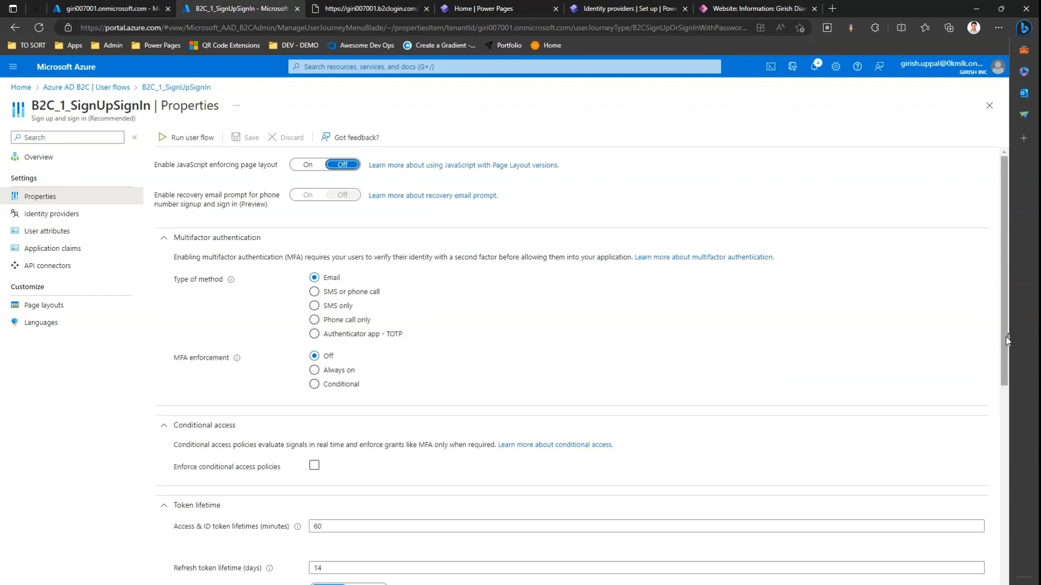
{"action": "left_click_drag", "start_coordinate": [1007, 341], "coordinate": [1023, 466]}
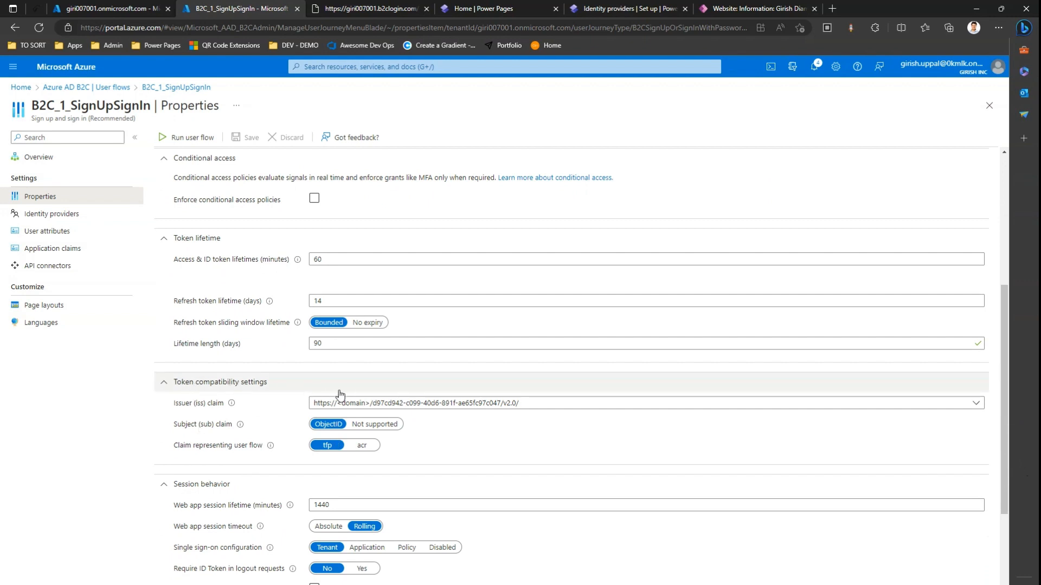
{"action": "left_click", "coordinate": [461, 407]}
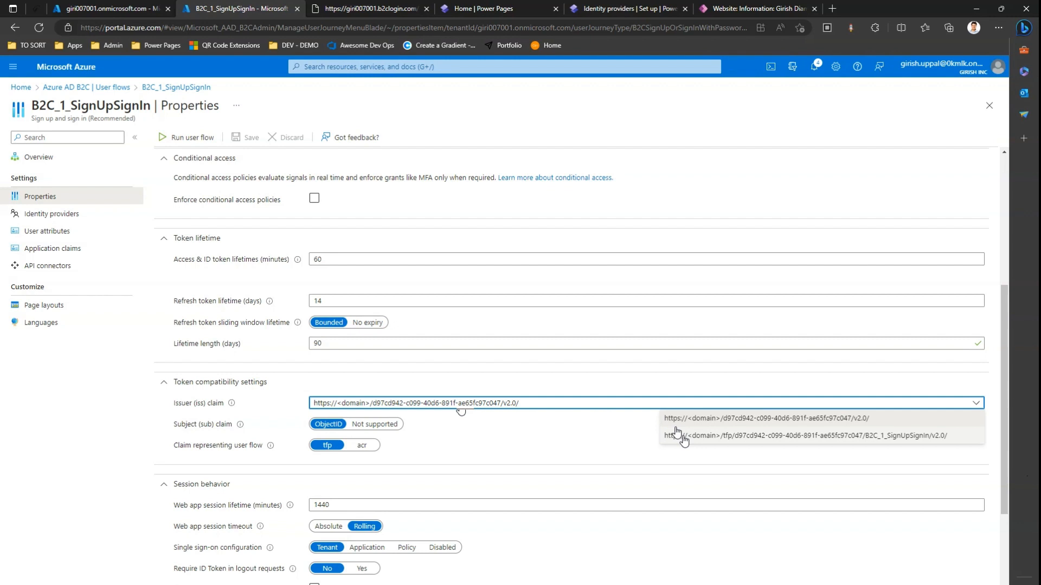
{"action": "left_click", "coordinate": [684, 436]}
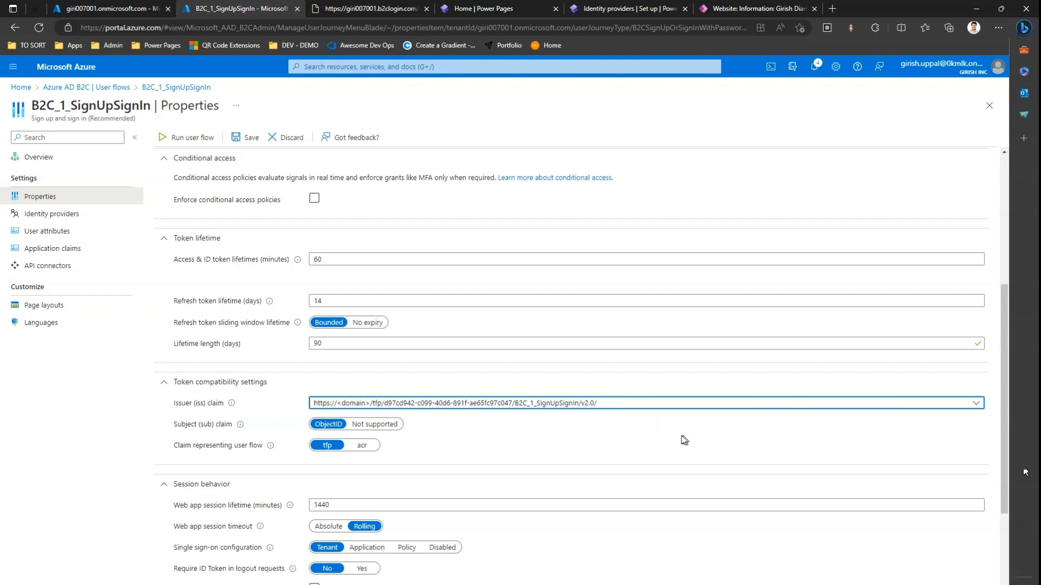
{"action": "scroll", "coordinate": [678, 466], "scroll_direction": "down", "scroll_amount": 2}
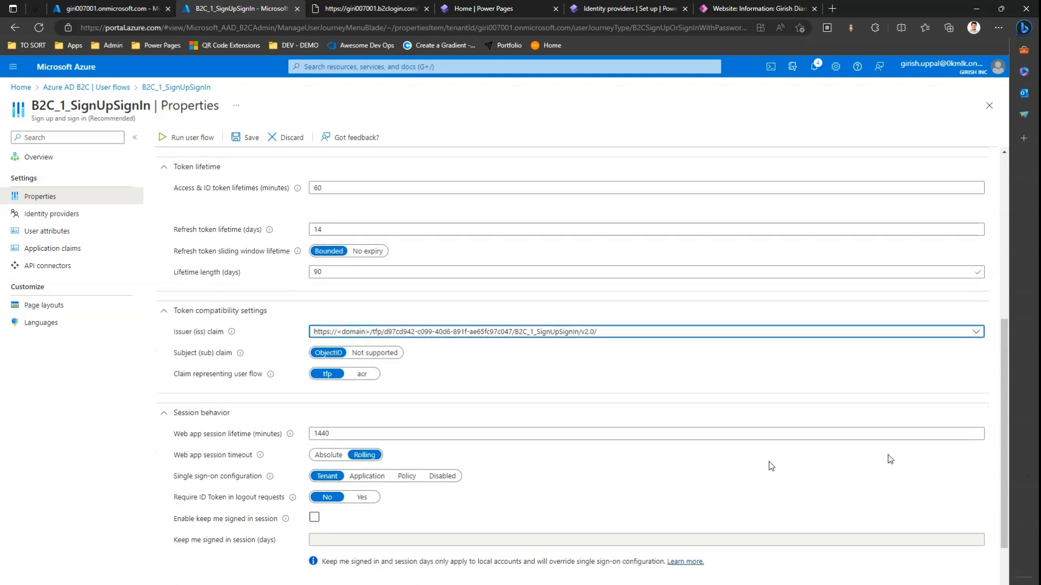
{"action": "scroll", "coordinate": [867, 445], "scroll_direction": "up", "scroll_amount": 2}
{"action": "left_click_drag", "start_coordinate": [1007, 454], "coordinate": [1019, 322]}
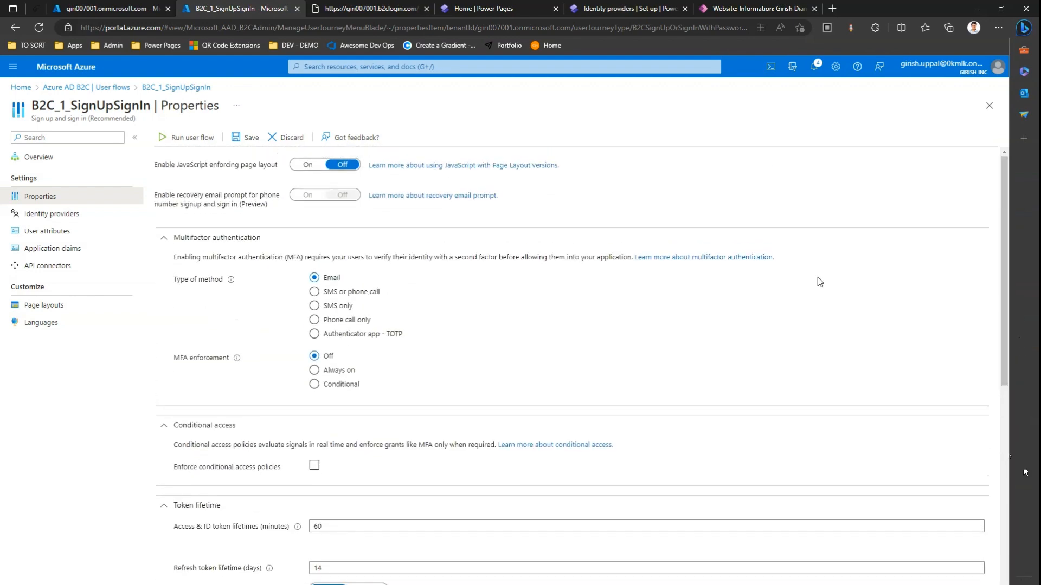
{"action": "left_click", "coordinate": [241, 138]}
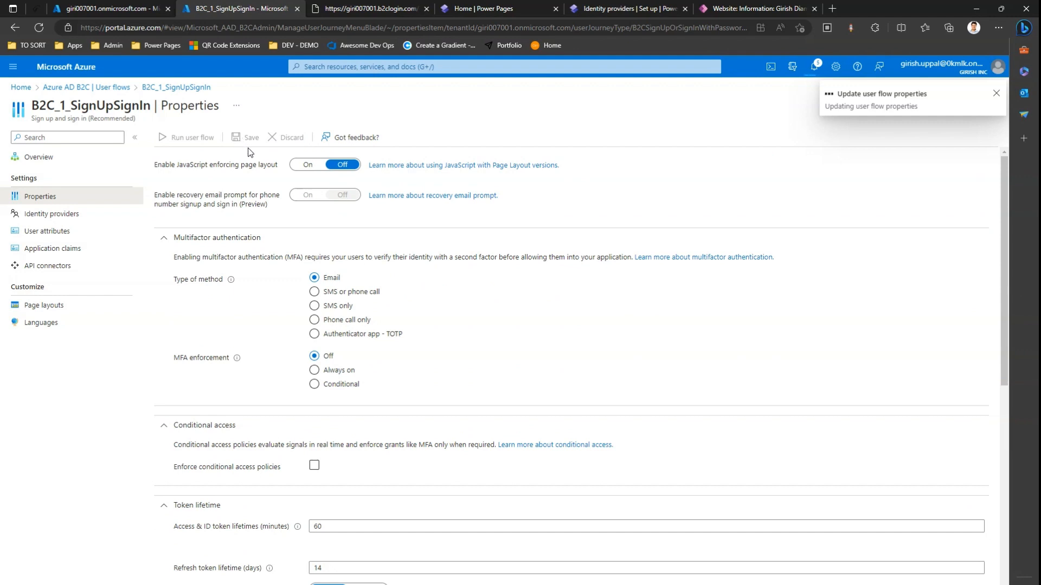
Set B2C_1_ResetPwd's Issuer (iss) claim to the /tfp/ URL, save, then reopen B2C_1_SignUpSignIn
{"action": "left_click", "coordinate": [119, 88]}
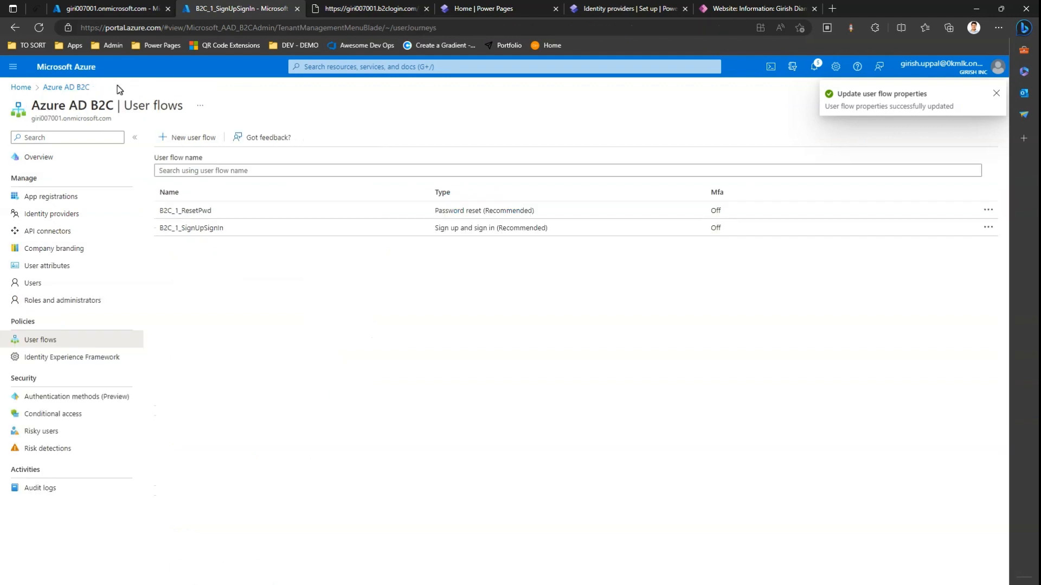
{"action": "left_click", "coordinate": [199, 214]}
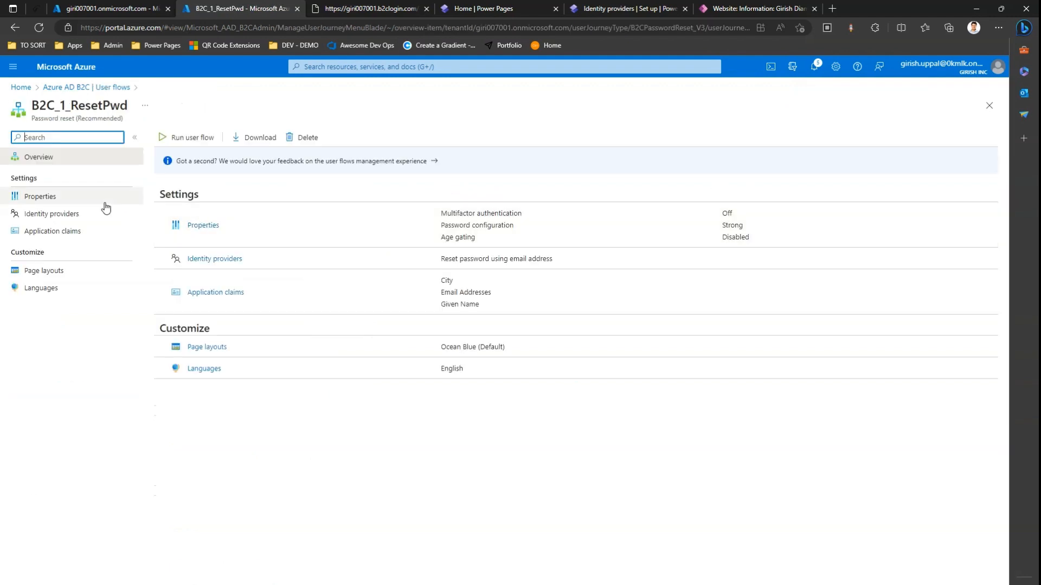
{"action": "left_click", "coordinate": [55, 197]}
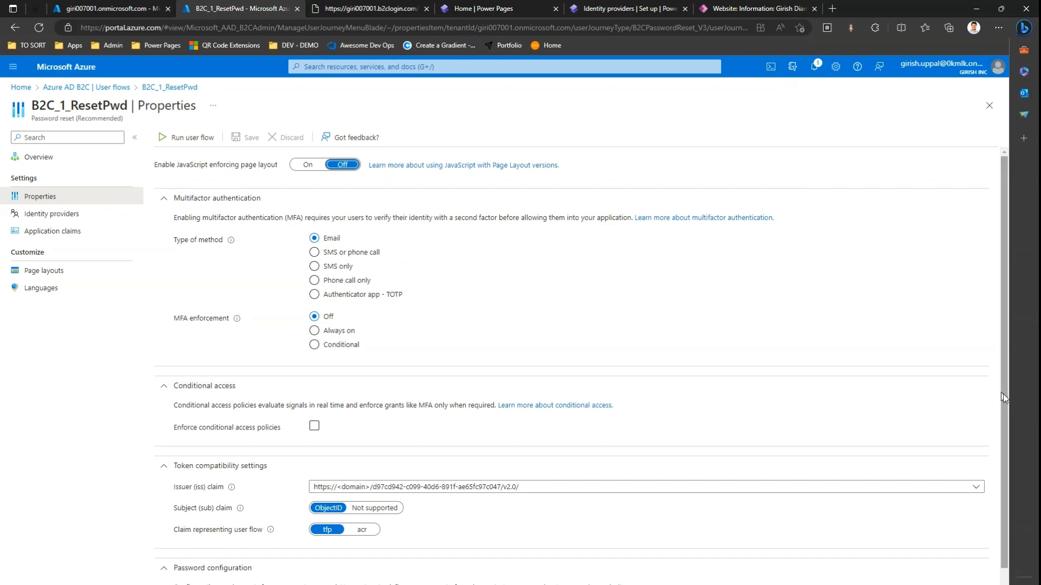
{"action": "scroll", "coordinate": [792, 477], "scroll_direction": "down", "scroll_amount": 1}
{"action": "left_click", "coordinate": [418, 437]}
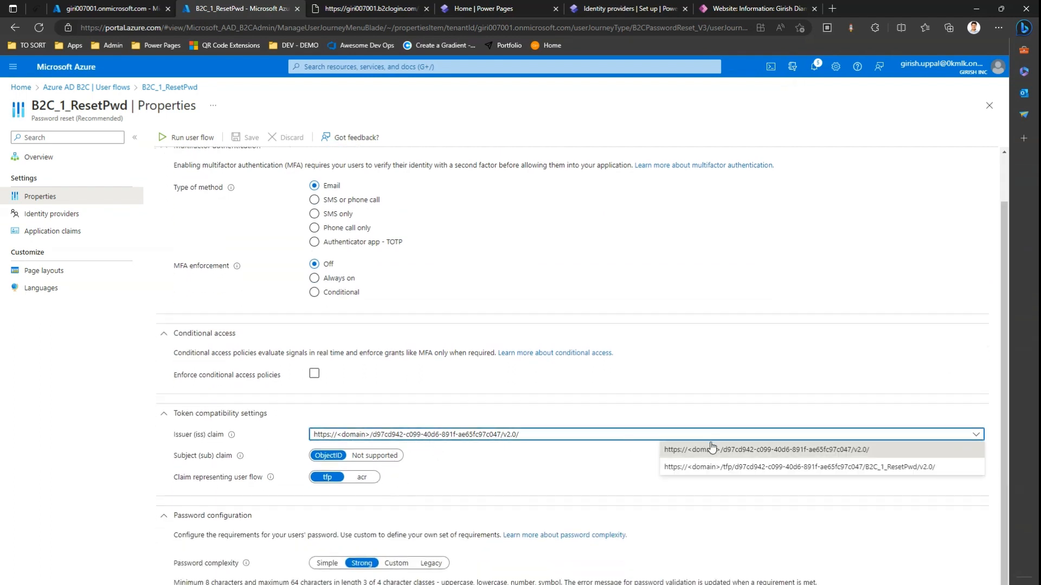
{"action": "left_click", "coordinate": [726, 468]}
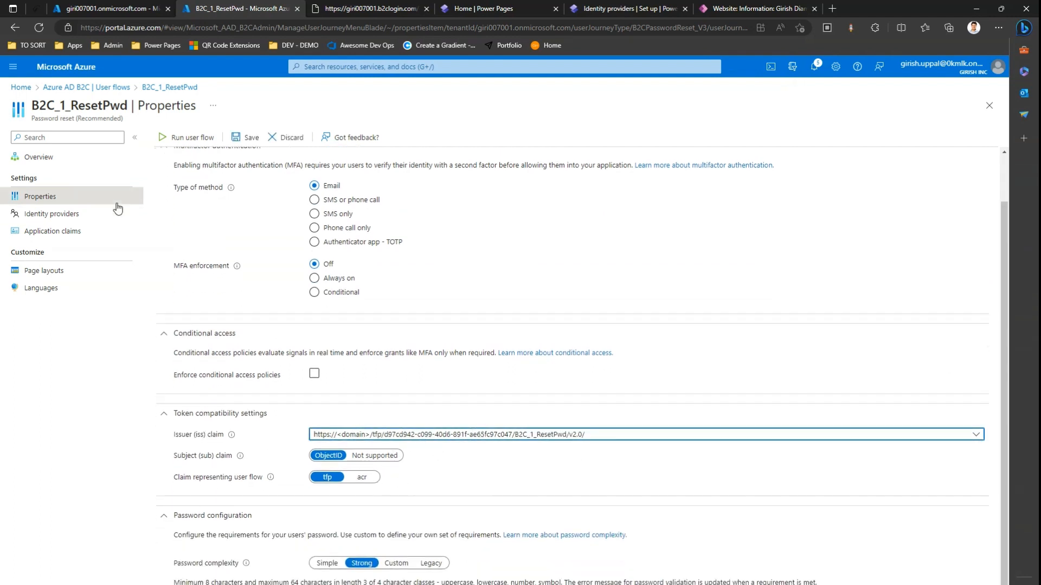
{"action": "left_click", "coordinate": [241, 140]}
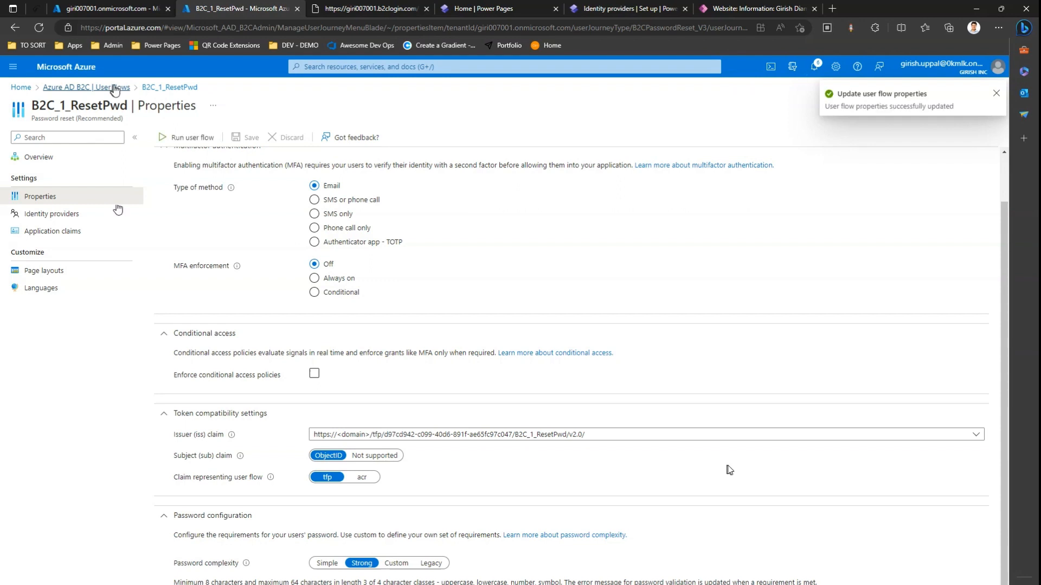
{"action": "left_click", "coordinate": [115, 88]}
{"action": "left_click", "coordinate": [213, 230]}
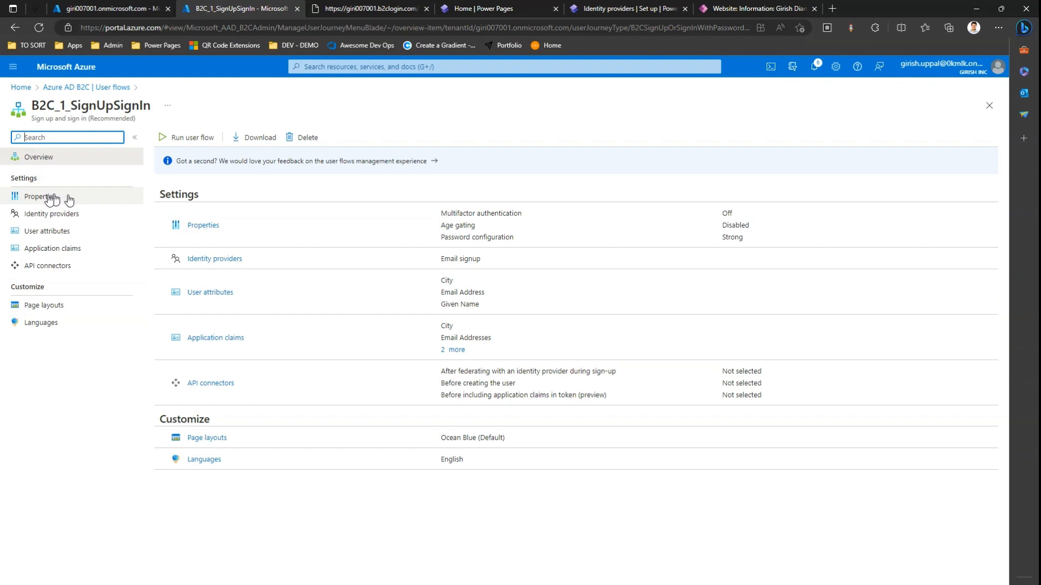
Copy the tfp-style issuer URL from B2C_1_SignUpSignIn's openid-configuration metadata into the B2CPowerPages notes
{"action": "left_click", "coordinate": [195, 142]}
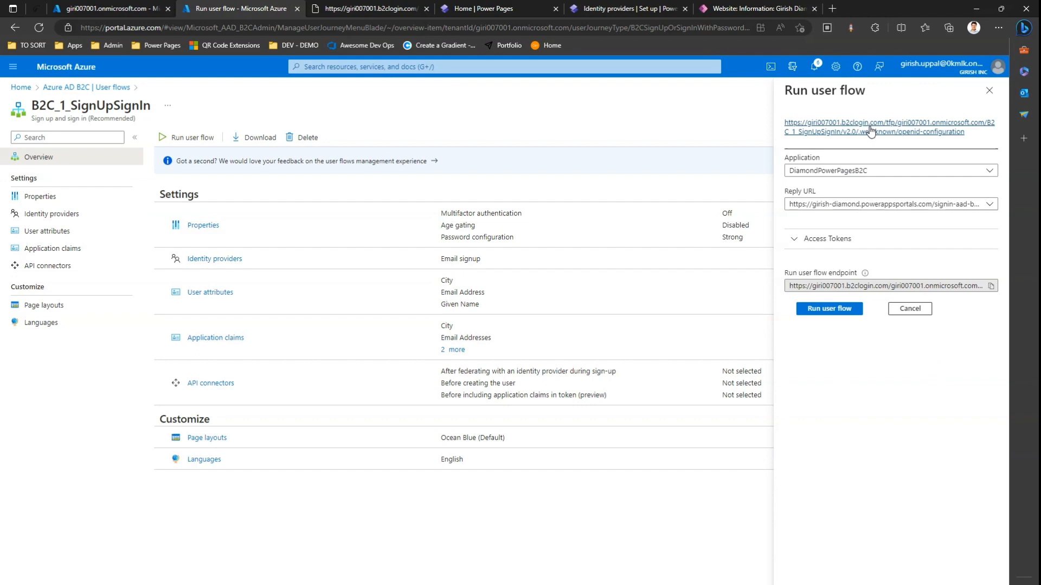
{"action": "left_click", "coordinate": [867, 128]}
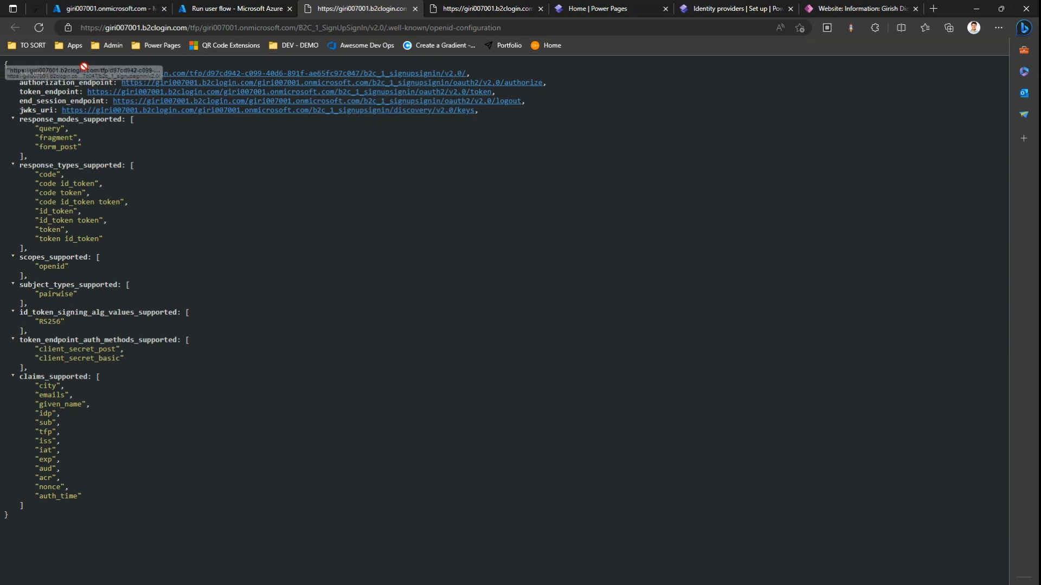
{"action": "left_click_drag", "start_coordinate": [83, 66], "coordinate": [467, 72]}
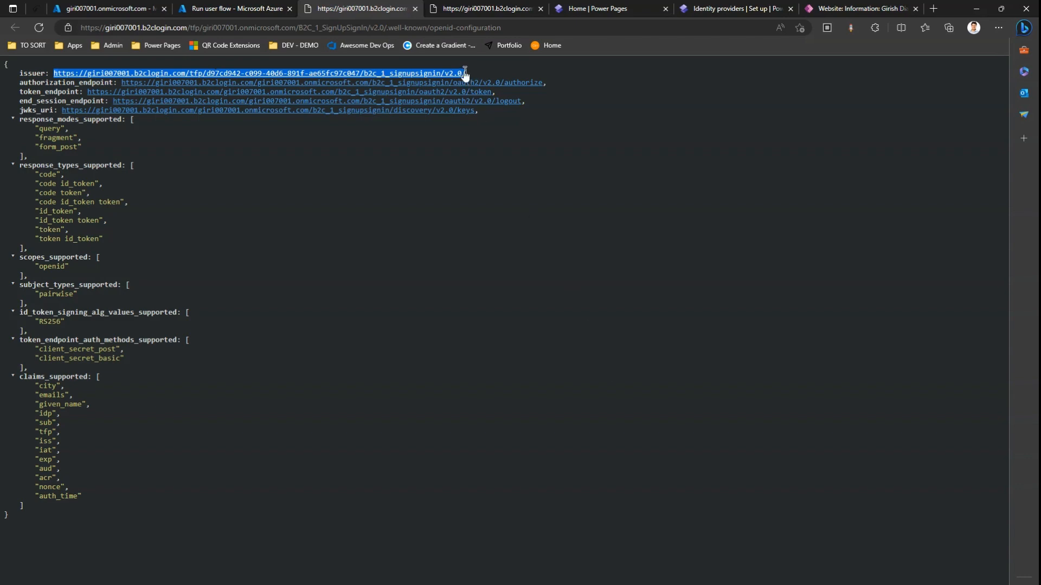
{"action": "left_click", "coordinate": [616, 584]}
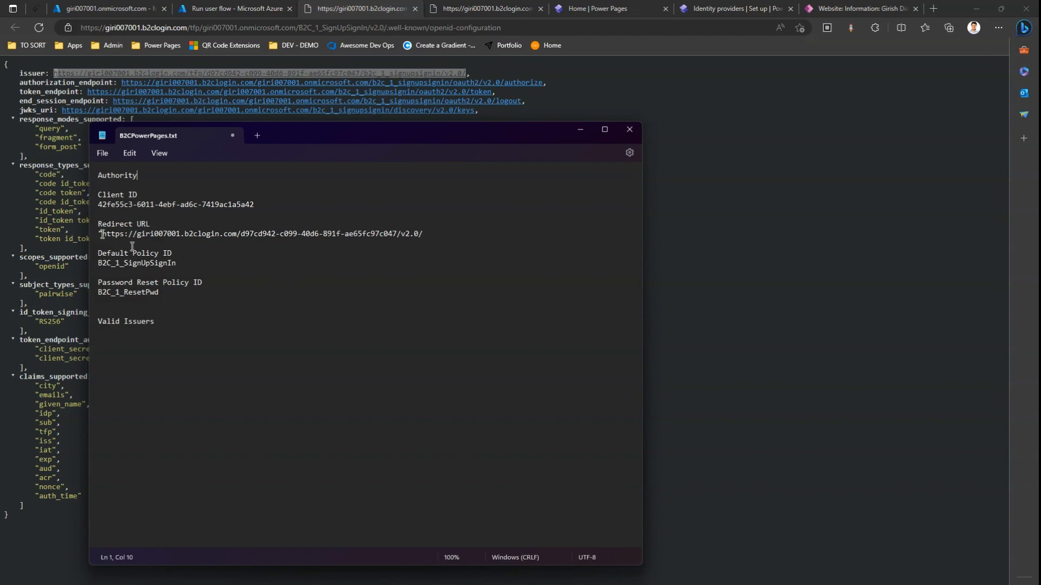
Paste the signupsignin issuer URL over the Redirect URL line and under Valid Issuers
{"action": "key", "text": "BackSpace"}
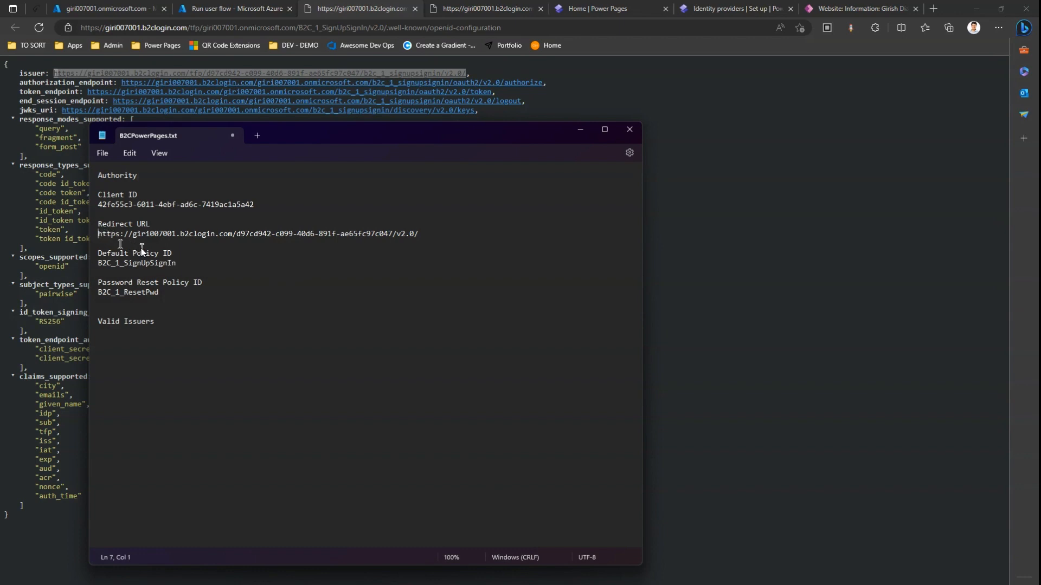
{"action": "key", "text": "shift+End"}
{"action": "type", "text": "\"https://giri007001.b2clogin.com/tfp/d97cd942-c099-40d6-891f-ae65fc97c047/b2c_1_signupsignin/v2.0/"}
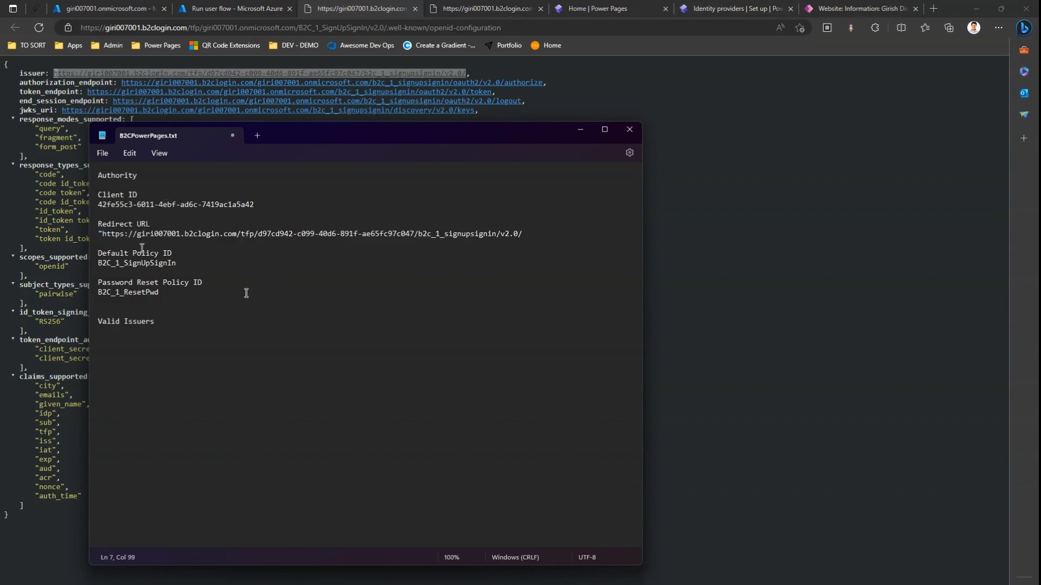
{"action": "left_click", "coordinate": [173, 322]}
{"action": "type", "text": "\"https://giri007001.b2clogin.com/tfp/d97cd942-c099-40d6-891f-ae65fc97c047/b2c_1_signupsignin/v2.0/"}
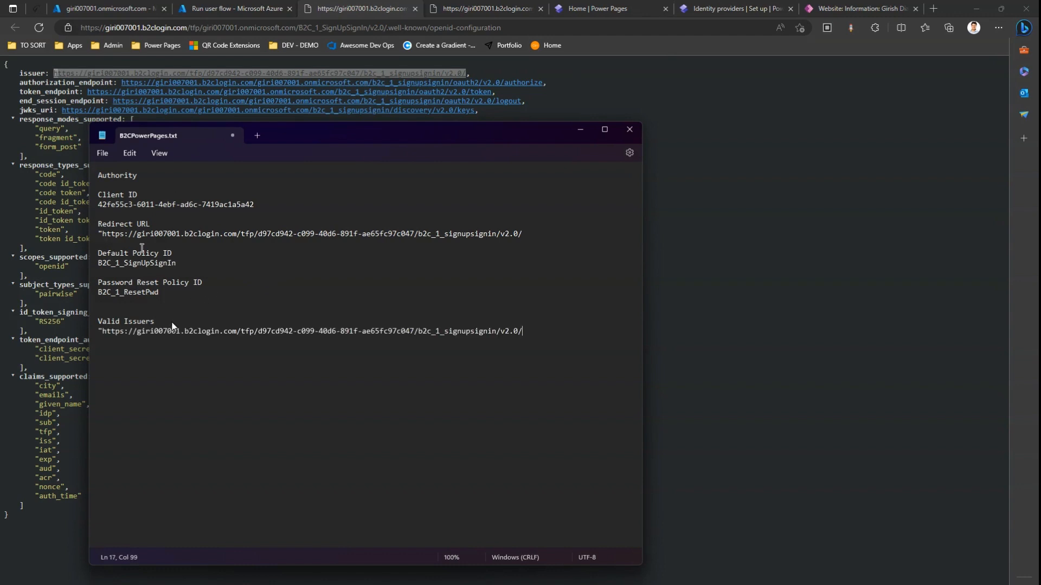
{"action": "left_click", "coordinate": [216, 9]}
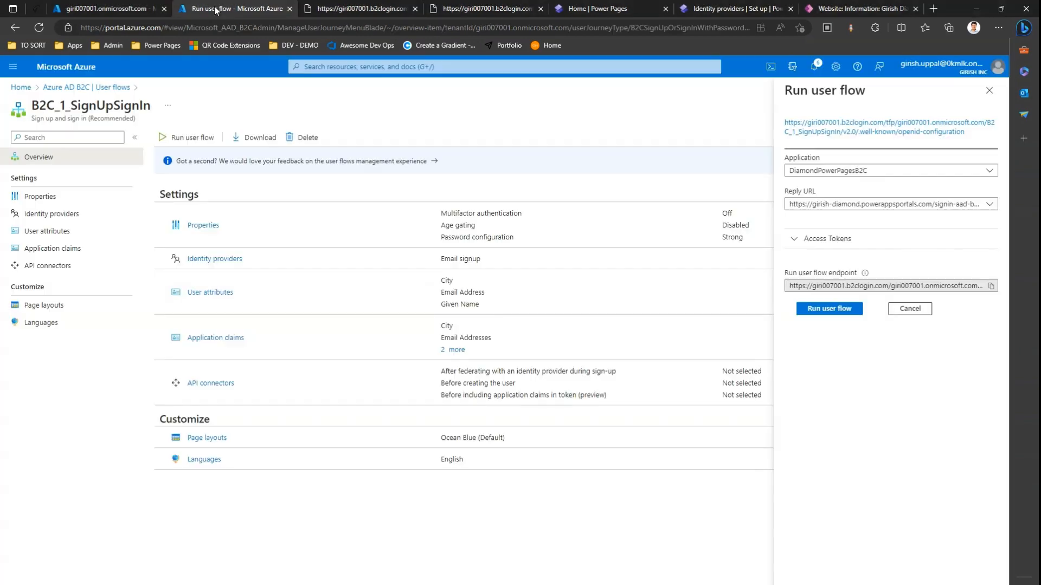
Copy the tfp-style issuer URL from B2C_1_ResetPwd's openid-configuration metadata
{"action": "left_click", "coordinate": [83, 93]}
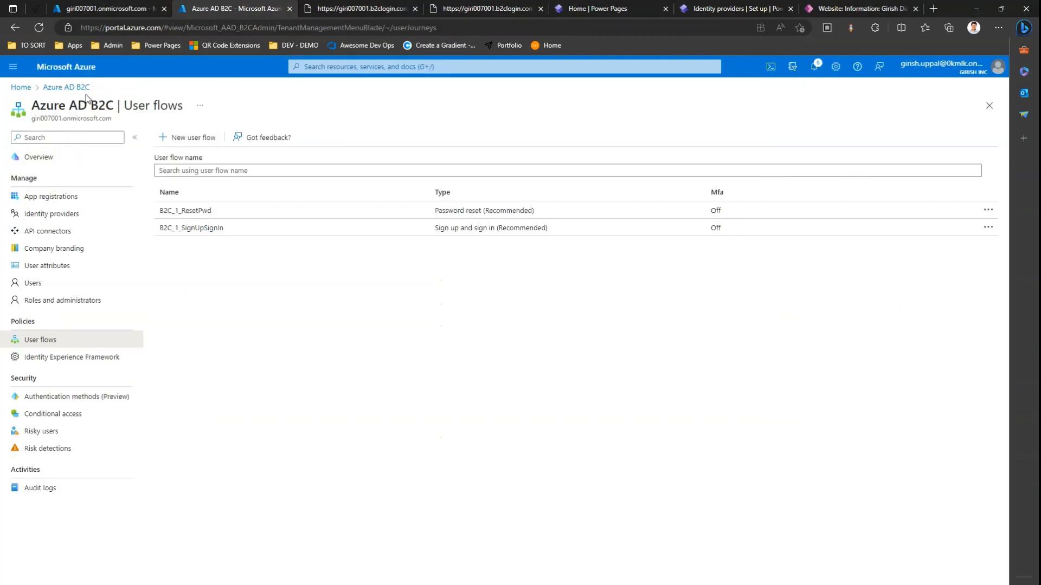
{"action": "left_click", "coordinate": [199, 215]}
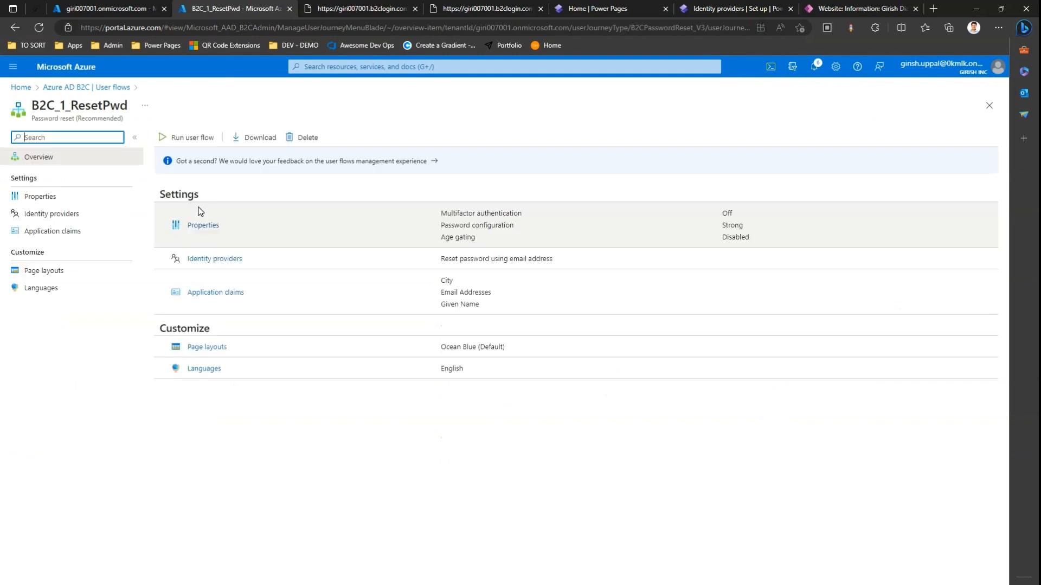
{"action": "left_click", "coordinate": [190, 139]}
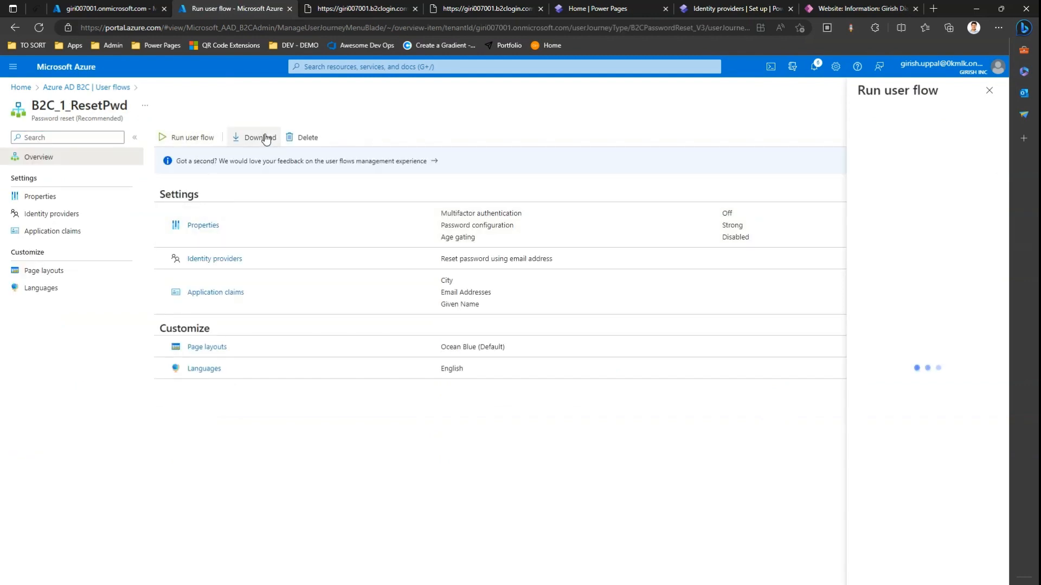
{"action": "left_click", "coordinate": [901, 130]}
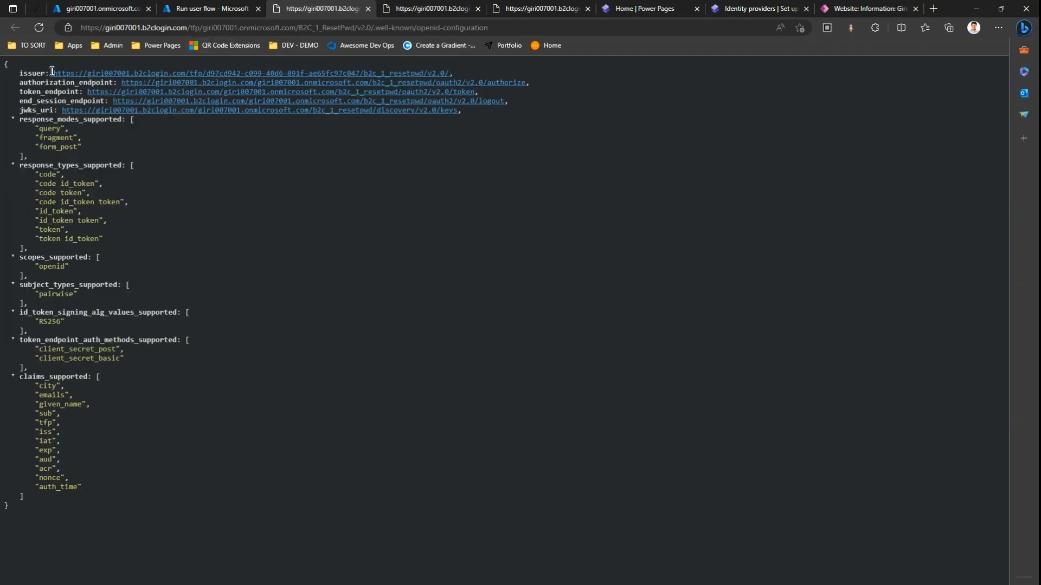
{"action": "left_click_drag", "start_coordinate": [52, 72], "coordinate": [446, 74]}
{"action": "key", "text": "ctrl+c"}
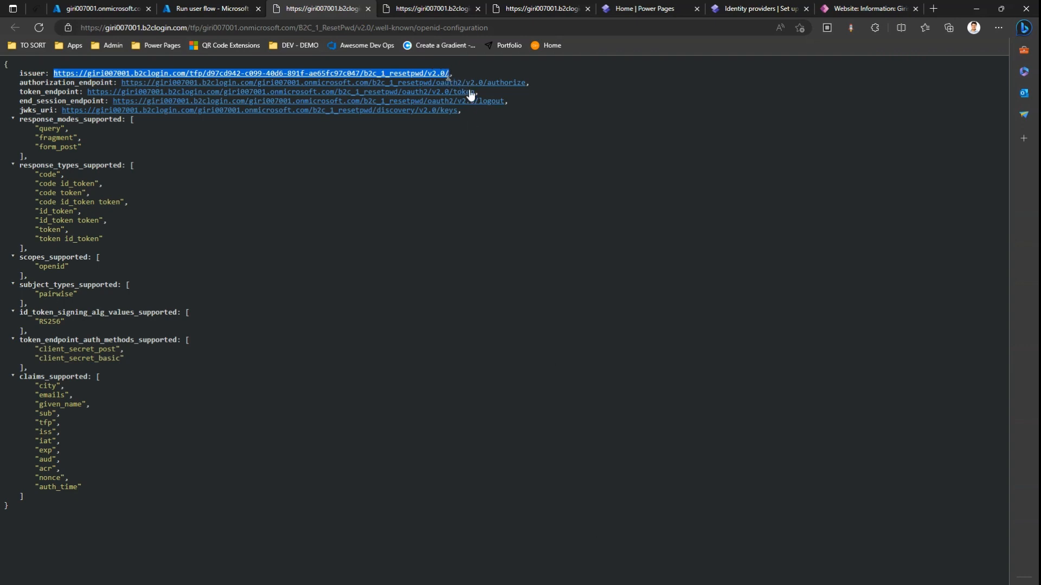
{"action": "left_click", "coordinate": [614, 584]}
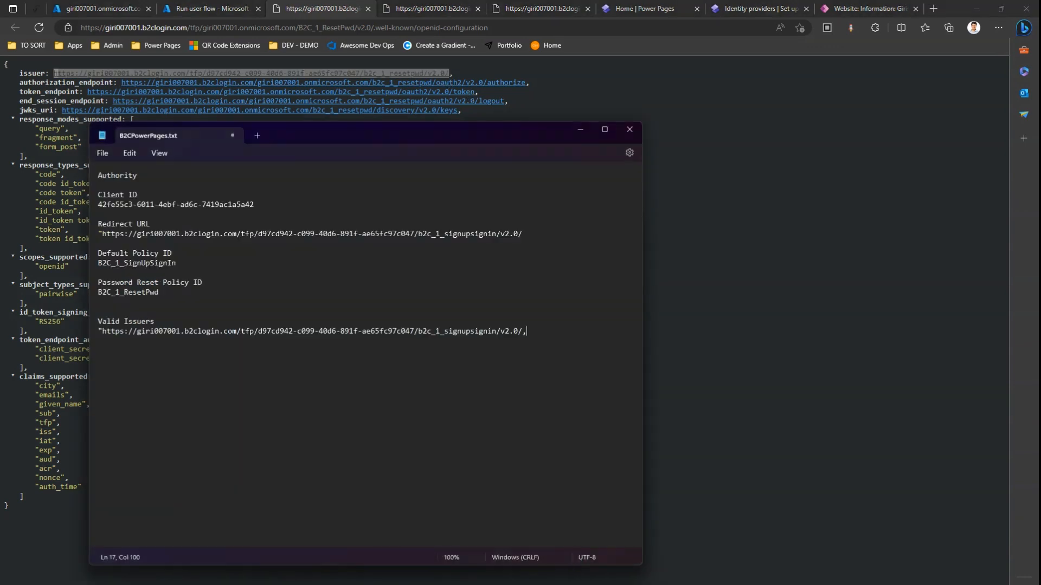
Append the quoted b2c_1_resetpwd issuer URL as a second Valid Issuers entry in the notes
{"action": "type", "text": "\""}
{"action": "key", "text": "ctrl+v"}
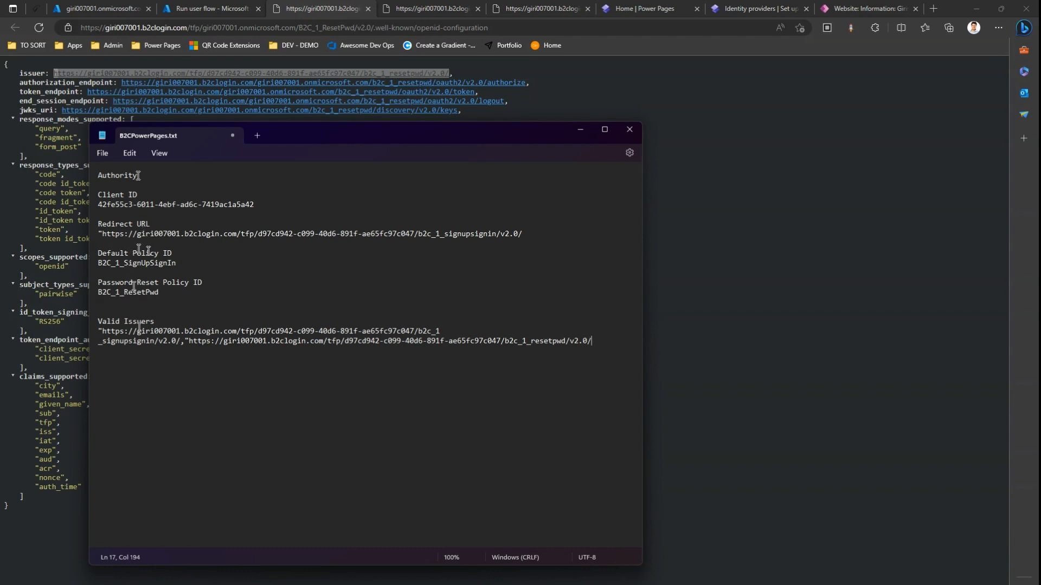
{"action": "left_click", "coordinate": [659, 9]}
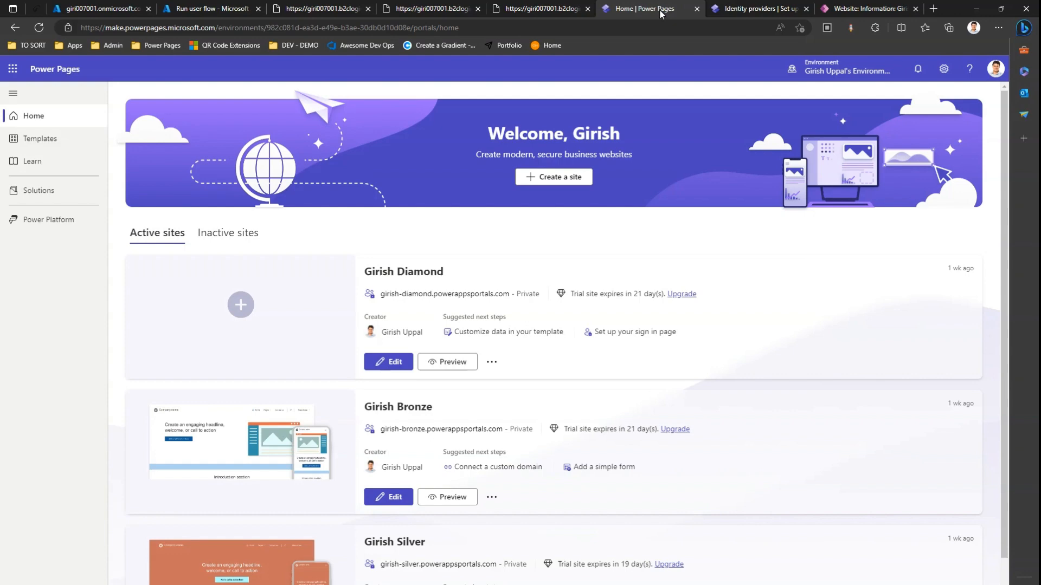
Open the Azure AD B2C identity provider form and select its Redirect URL value
{"action": "left_click", "coordinate": [748, 7]}
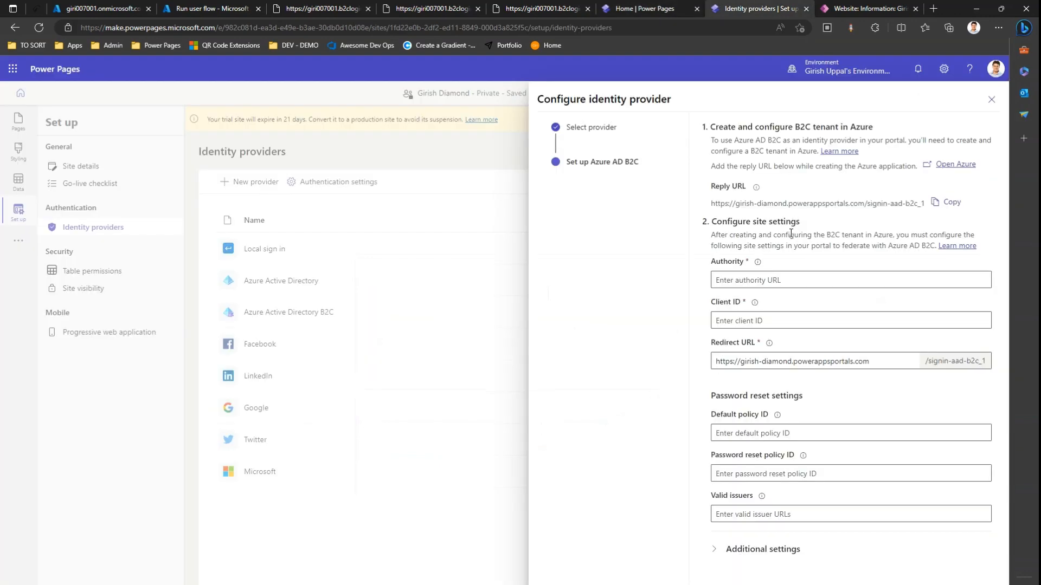
{"action": "mouse_move", "coordinate": [759, 270]}
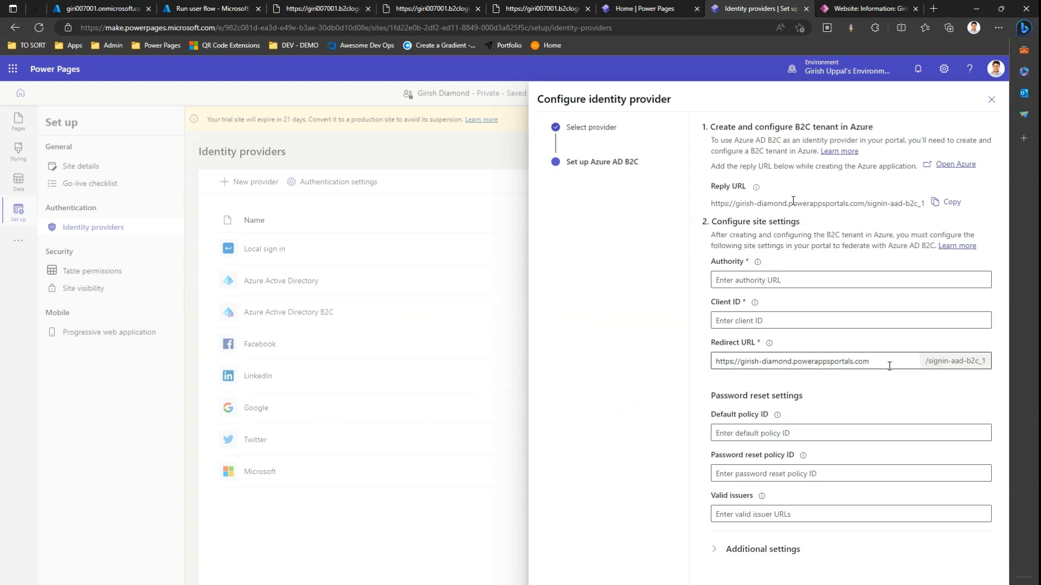
{"action": "left_click_drag", "start_coordinate": [887, 362], "coordinate": [696, 368]}
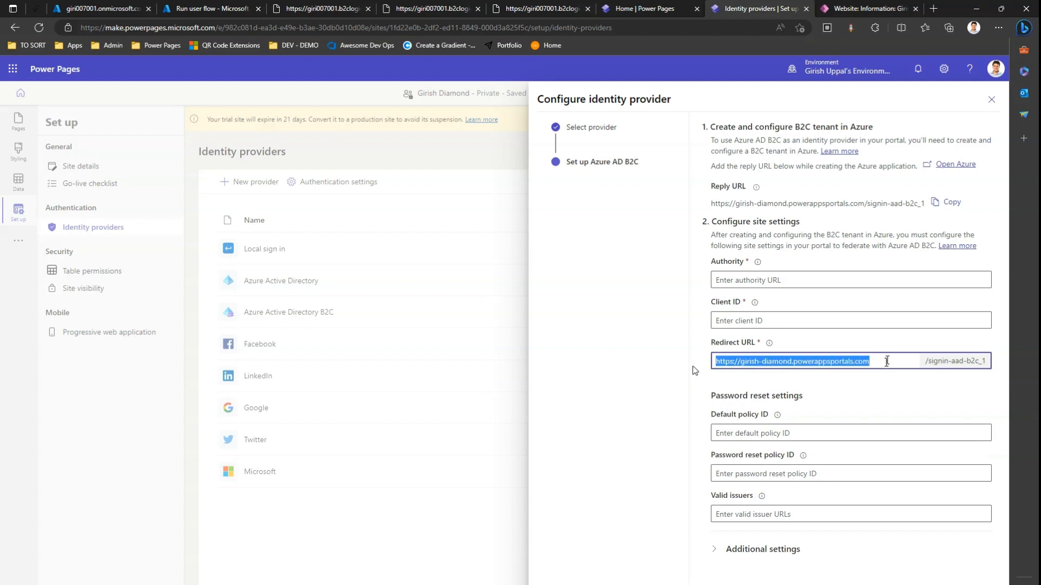
{"action": "key", "text": "alt+Tab"}
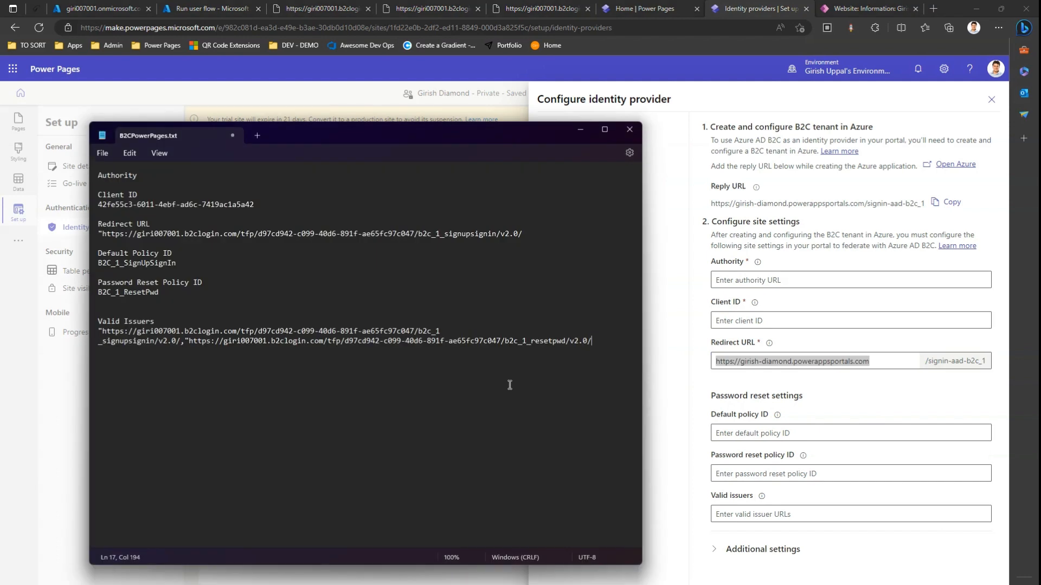
Move the signupsignin URL from Redirect URL to under Authority and delete the Redirect URL lines
{"action": "left_click_drag", "start_coordinate": [537, 233], "coordinate": [103, 237]}
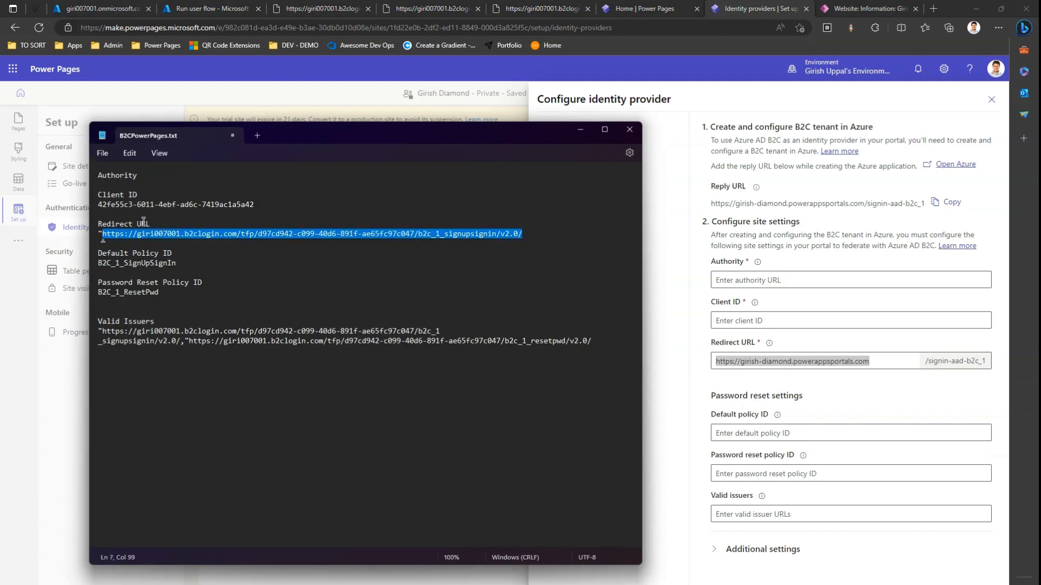
{"action": "key", "text": "ctrl+x"}
{"action": "left_click", "coordinate": [152, 177]}
{"action": "key", "text": "Return"}
{"action": "key", "text": "ctrl+v"}
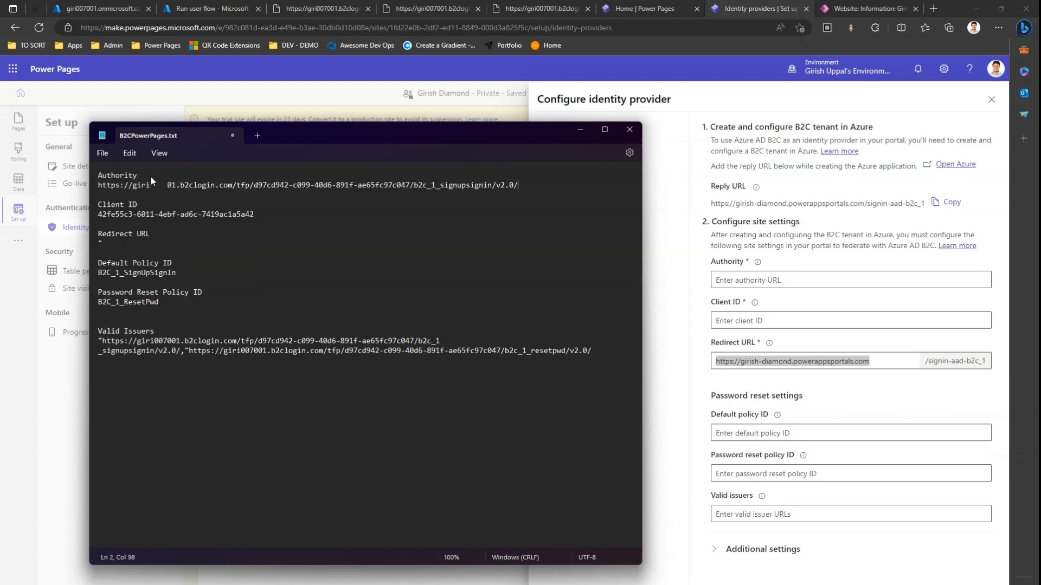
{"action": "left_click_drag", "start_coordinate": [118, 249], "coordinate": [92, 233]}
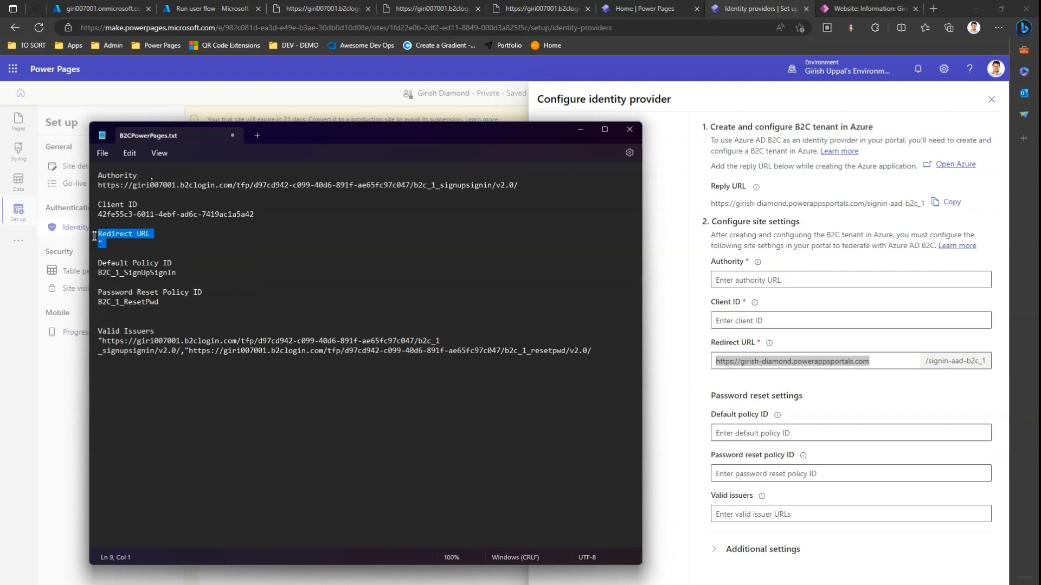
{"action": "key", "text": "Delete"}
{"action": "key", "text": "Delete"}
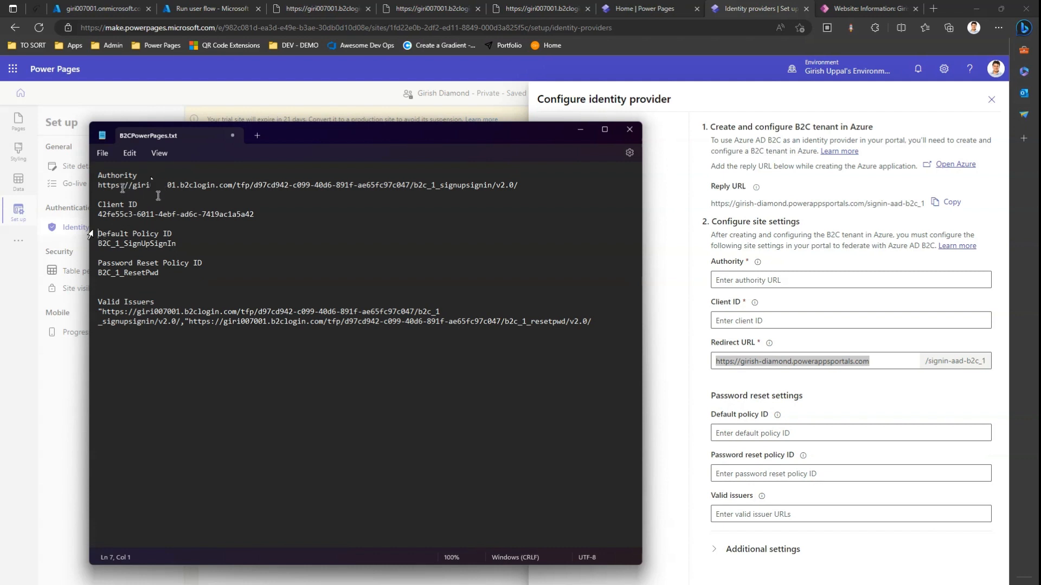
Strip the stray quotes from both Valid Issuers URLs and select the Authority URL line
{"action": "left_click_drag", "start_coordinate": [97, 186], "coordinate": [520, 185]}
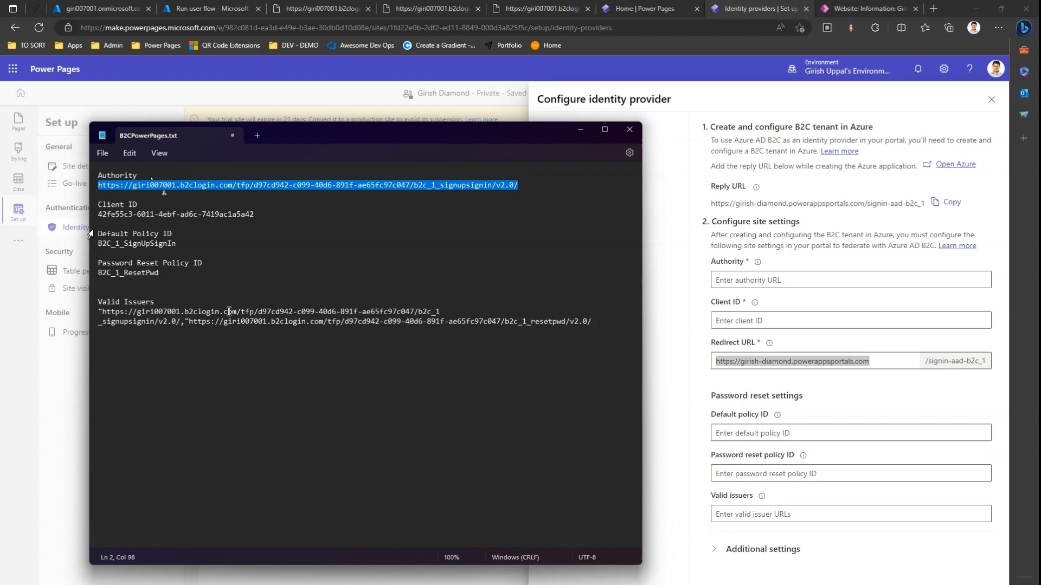
{"action": "left_click_drag", "start_coordinate": [103, 311], "coordinate": [181, 326]}
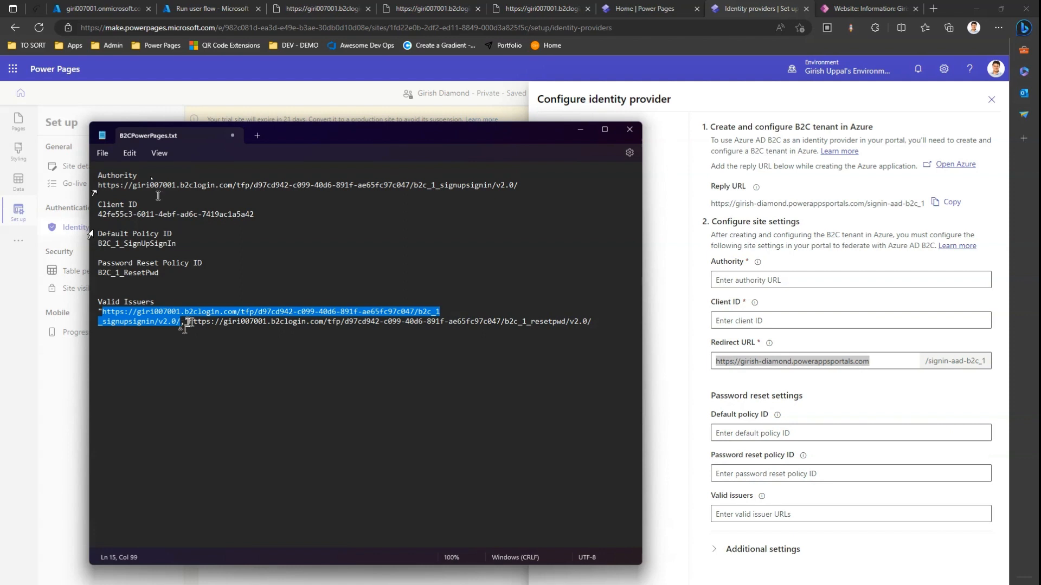
{"action": "left_click", "coordinate": [189, 323]}
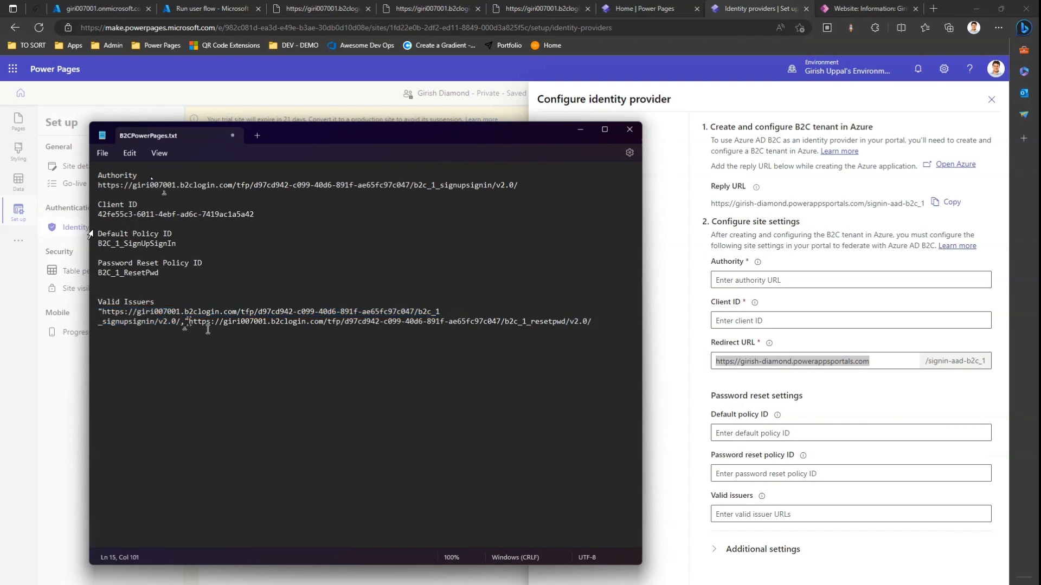
{"action": "key", "text": "BackSpace"}
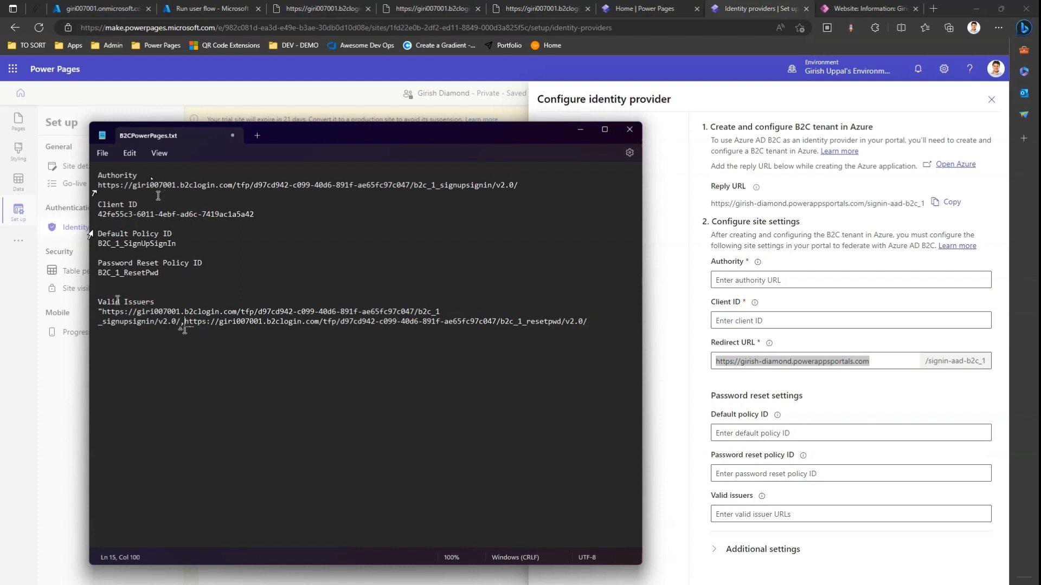
{"action": "left_click", "coordinate": [104, 313]}
{"action": "key", "text": "BackSpace"}
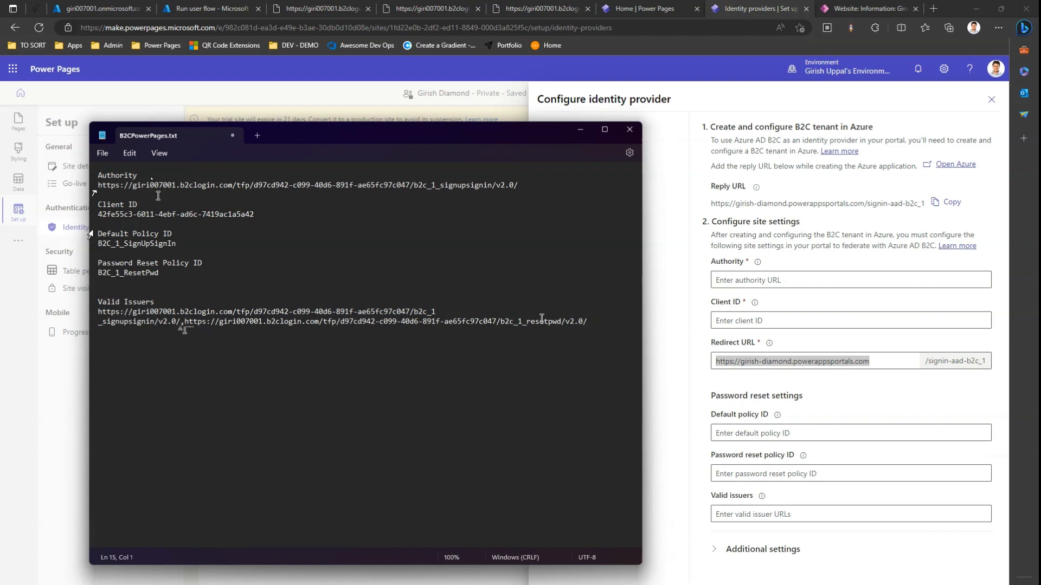
{"action": "left_click", "coordinate": [267, 321]}
{"action": "triple_click", "coordinate": [210, 184]}
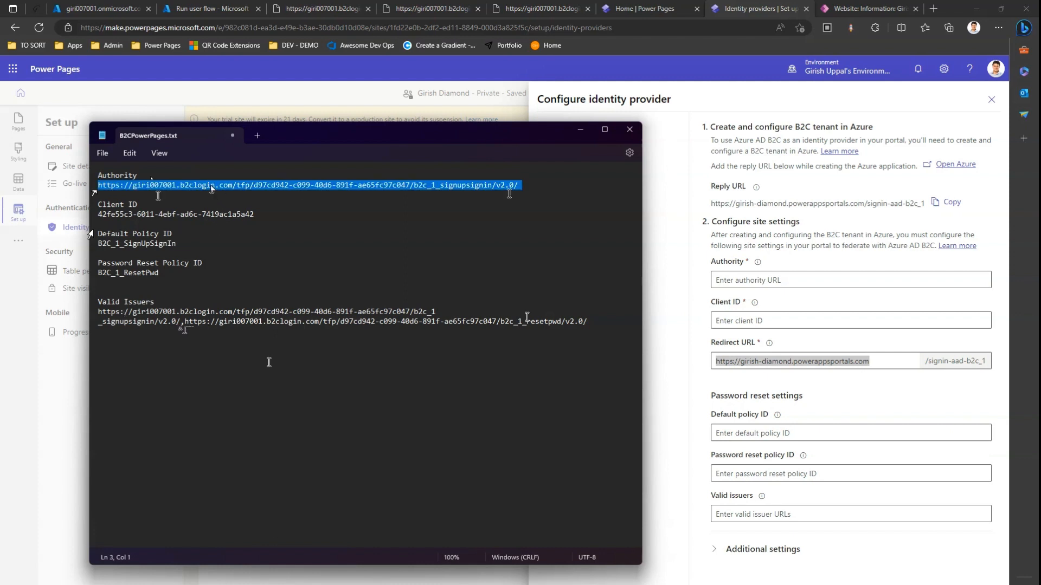
{"action": "left_click", "coordinate": [770, 279]}
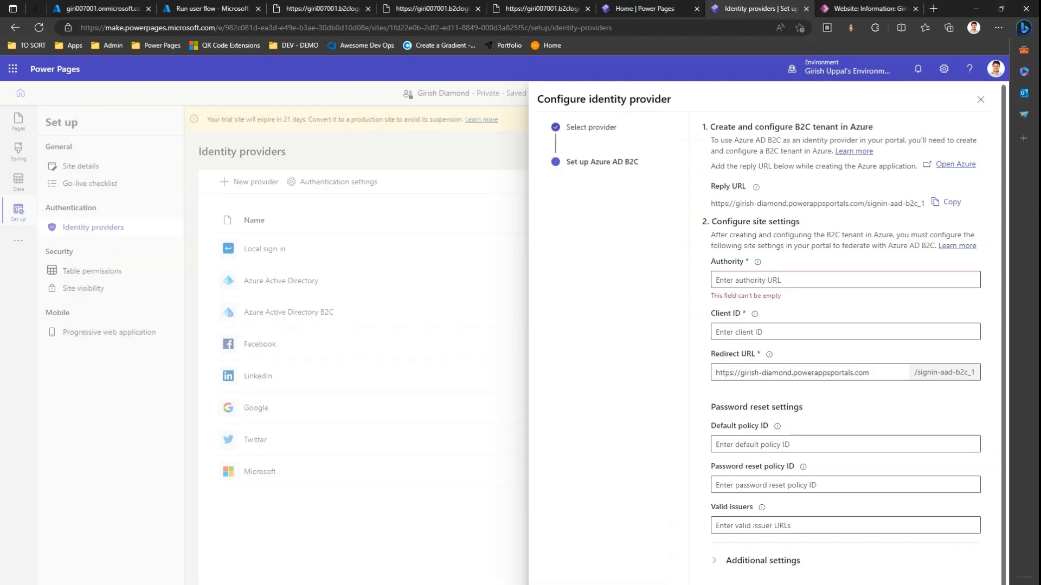
Paste the Authority URL and Client ID from the notes into the B2C provider form
{"action": "left_click", "coordinate": [764, 280]}
{"action": "key", "text": "ctrl+v"}
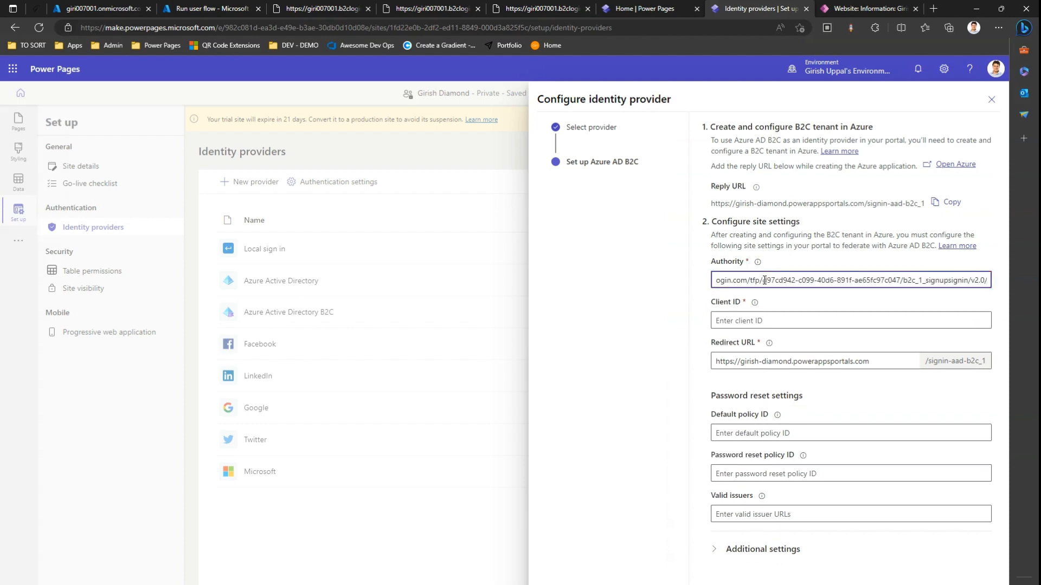
{"action": "key", "text": "alt+Tab"}
{"action": "triple_click", "coordinate": [162, 213]}
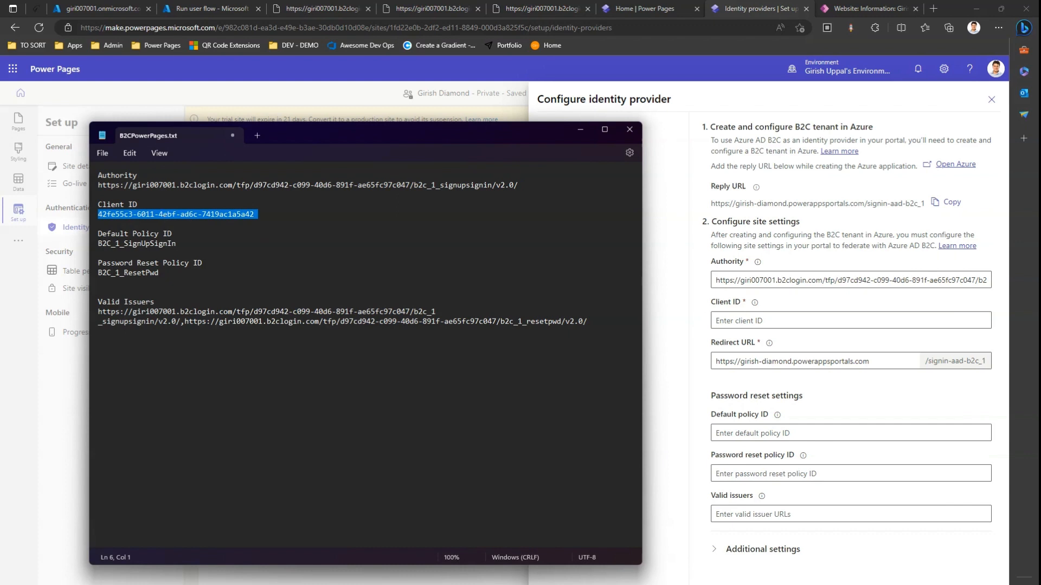
{"action": "left_click", "coordinate": [768, 321]}
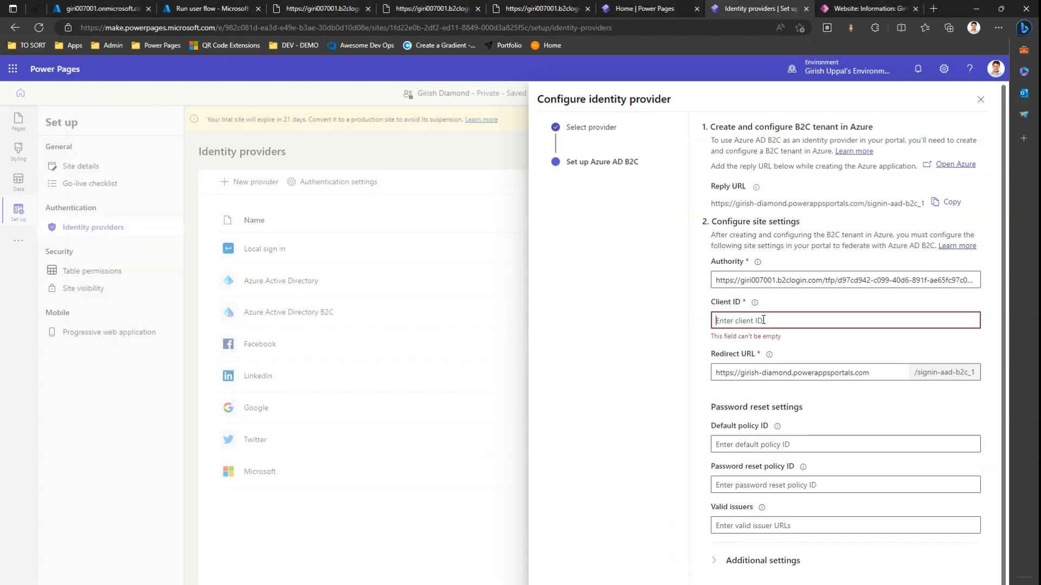
{"action": "key", "text": "ctrl+v"}
Set Default policy ID to B2C_1_SignUpSignIn and Password reset policy ID to B2C_1_ResetPwd
{"action": "key", "text": "alt+Tab"}
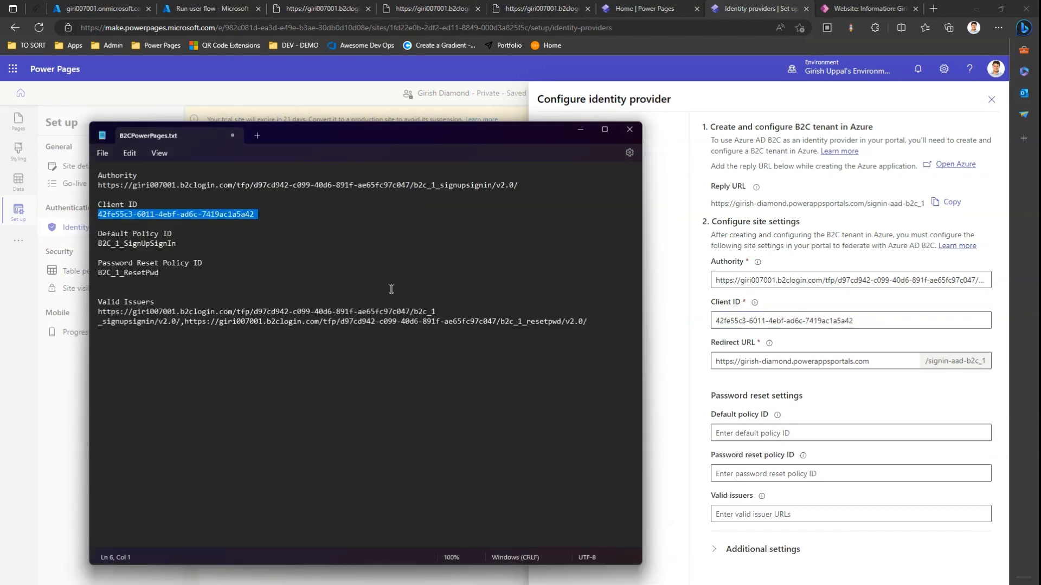
{"action": "triple_click", "coordinate": [151, 244]}
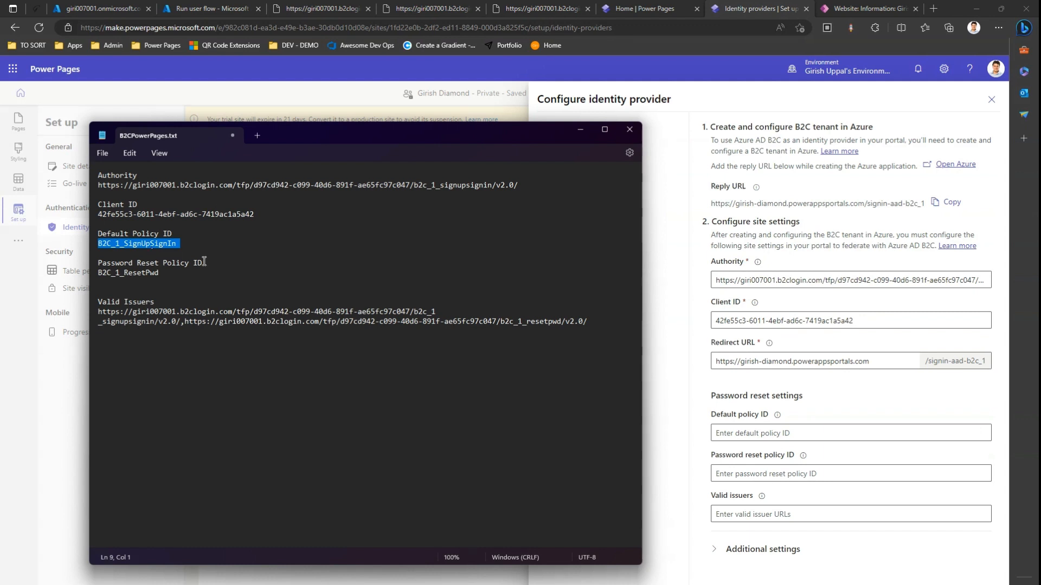
{"action": "key", "text": "alt+Tab"}
{"action": "left_click", "coordinate": [758, 433]}
{"action": "key", "text": "ctrl+v"}
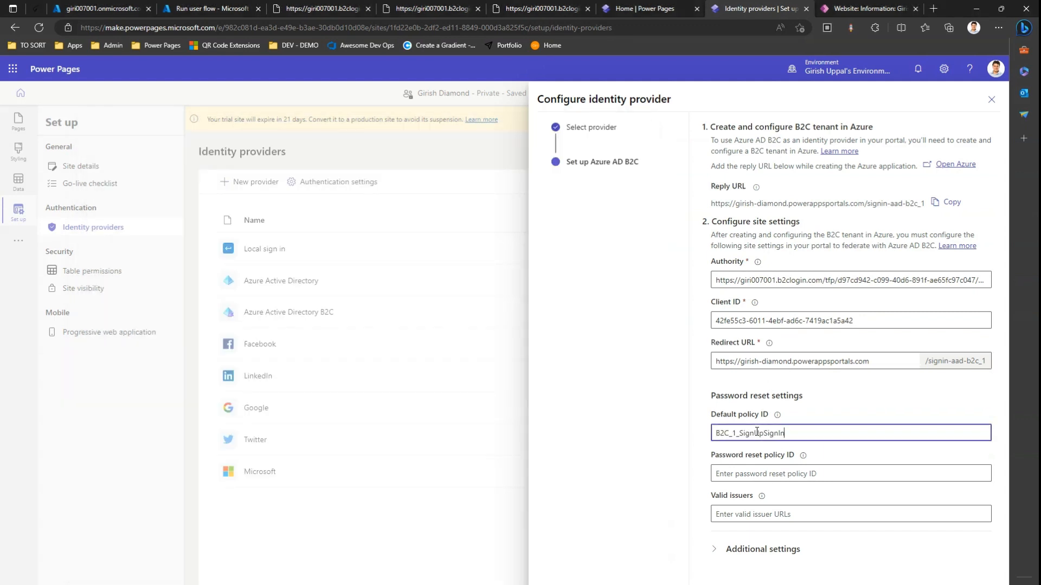
{"action": "key", "text": "alt+Tab"}
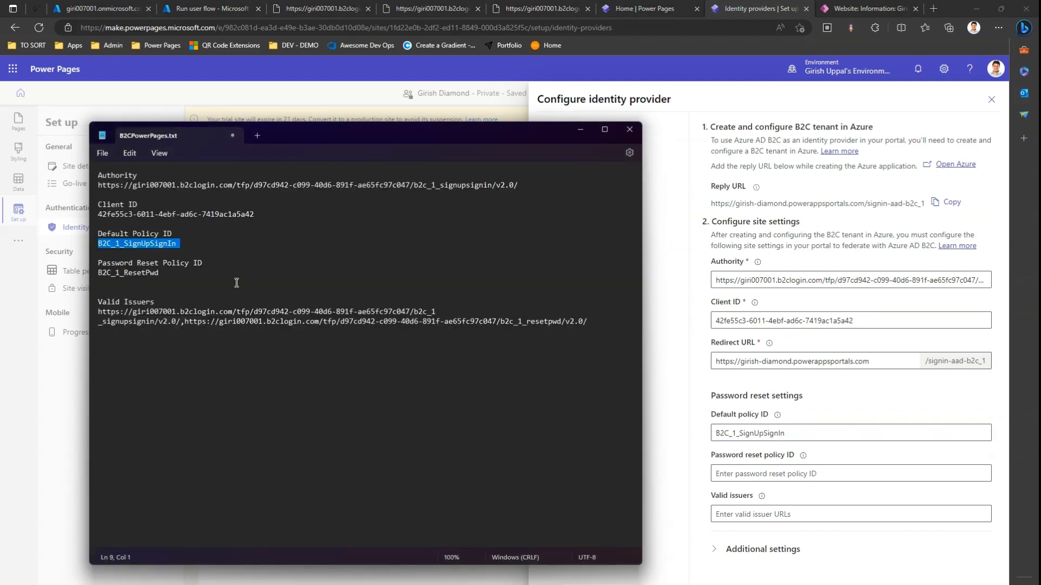
{"action": "double_click", "coordinate": [143, 273]}
{"action": "triple_click", "coordinate": [143, 274]}
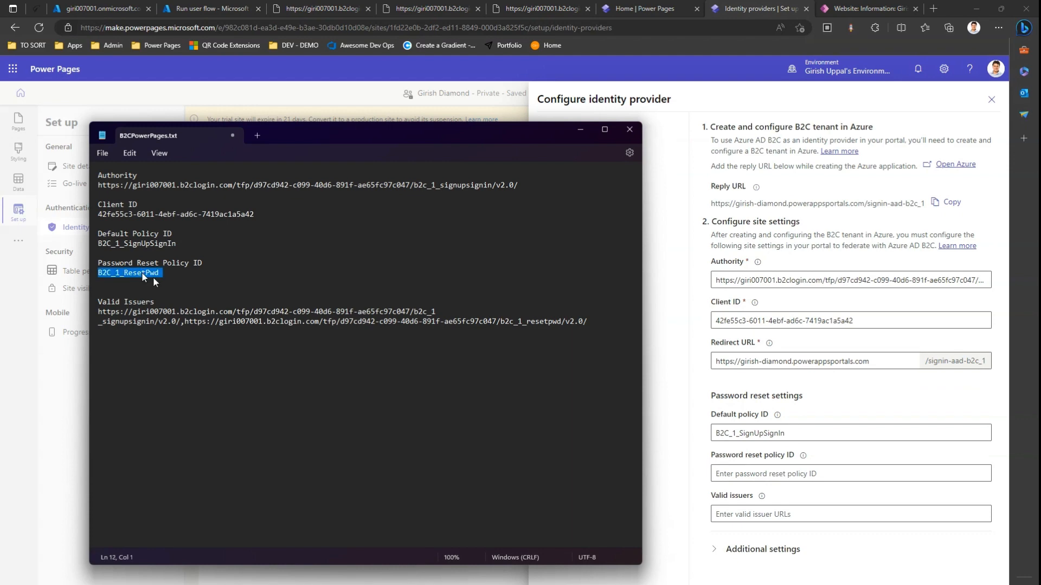
{"action": "key", "text": "ctrl+c"}
{"action": "key", "text": "alt+Tab"}
{"action": "left_click", "coordinate": [764, 473]}
{"action": "key", "text": "ctrl+v"}
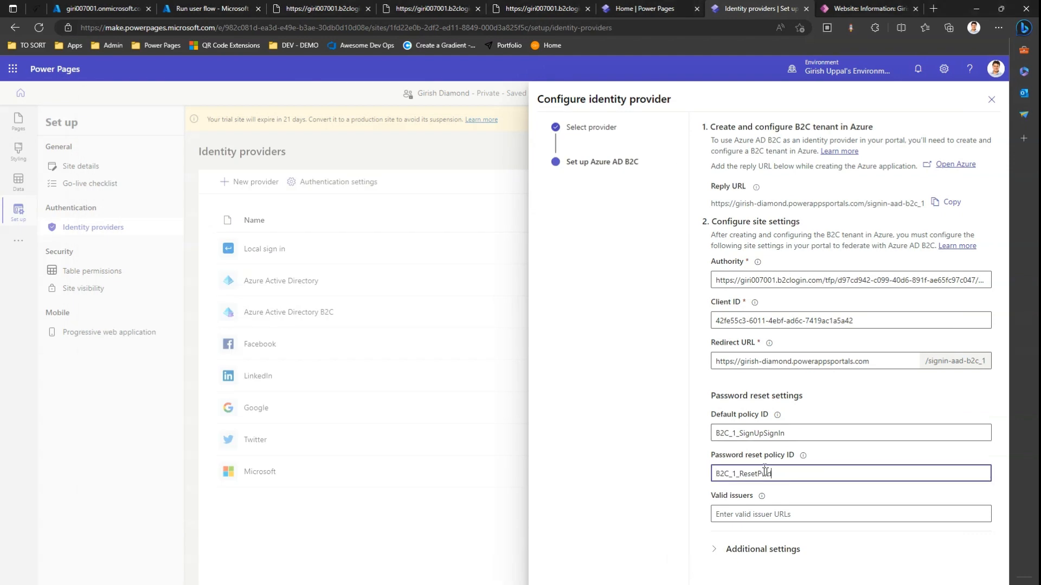
Paste both issuer URLs into Valid issuers, then create and close the provider configuration
{"action": "key", "text": "alt+Tab"}
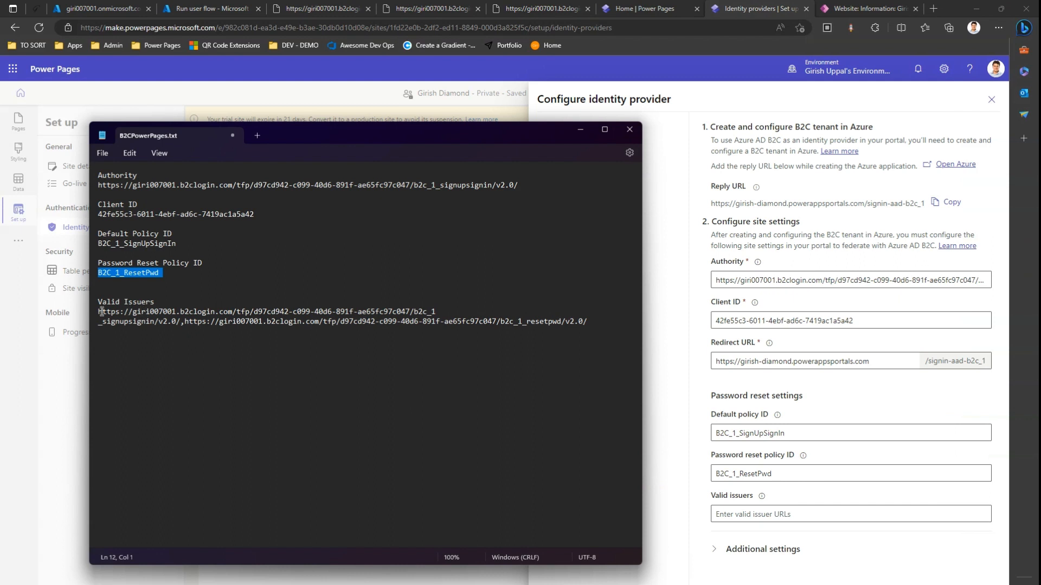
{"action": "left_click_drag", "start_coordinate": [99, 312], "coordinate": [606, 322]}
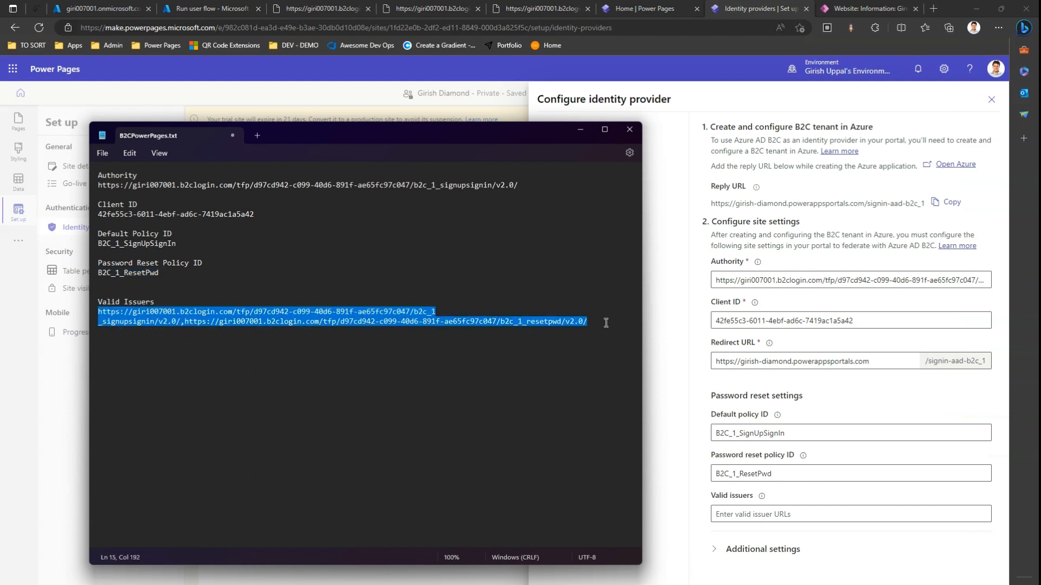
{"action": "key", "text": "ctrl+c"}
{"action": "left_click", "coordinate": [763, 516]}
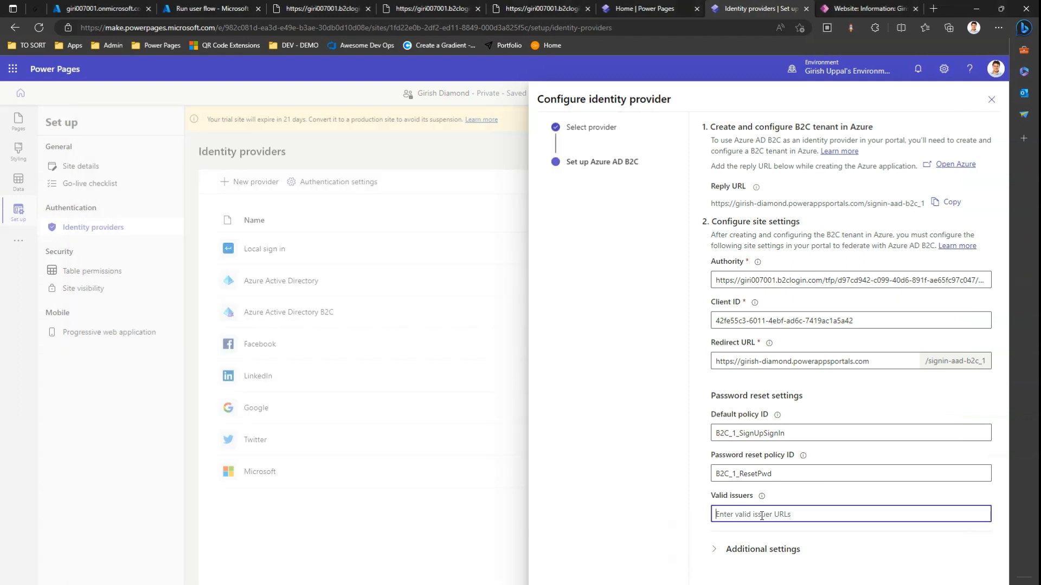
{"action": "key", "text": "ctrl+v"}
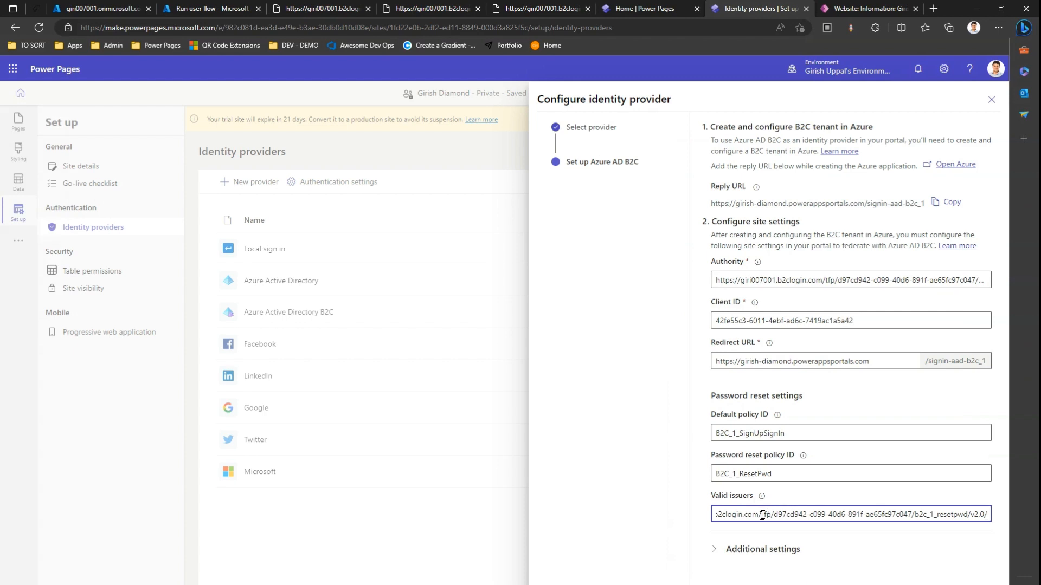
{"action": "left_click", "coordinate": [912, 584]}
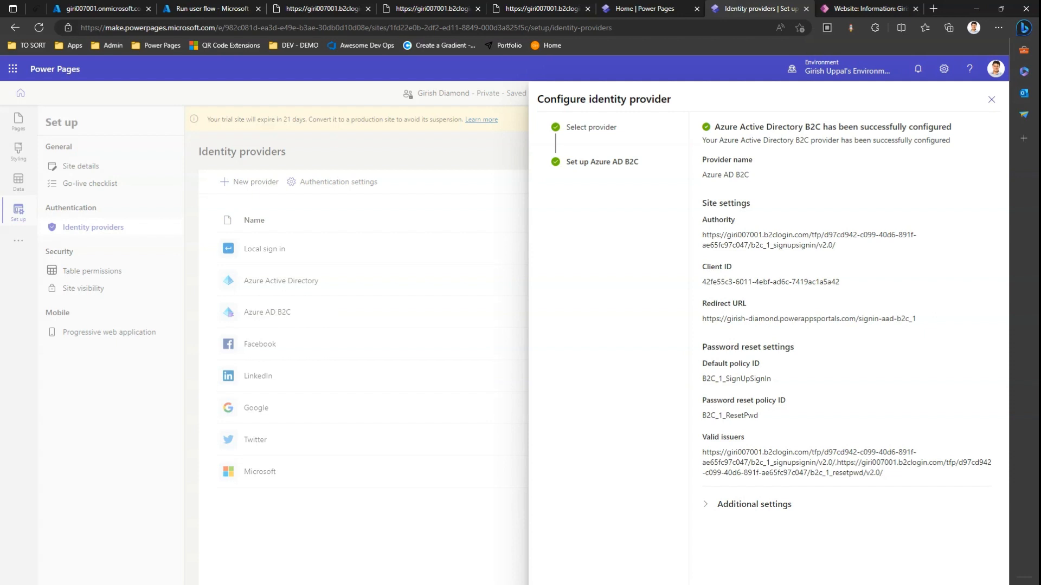
{"action": "key", "text": "Escape"}
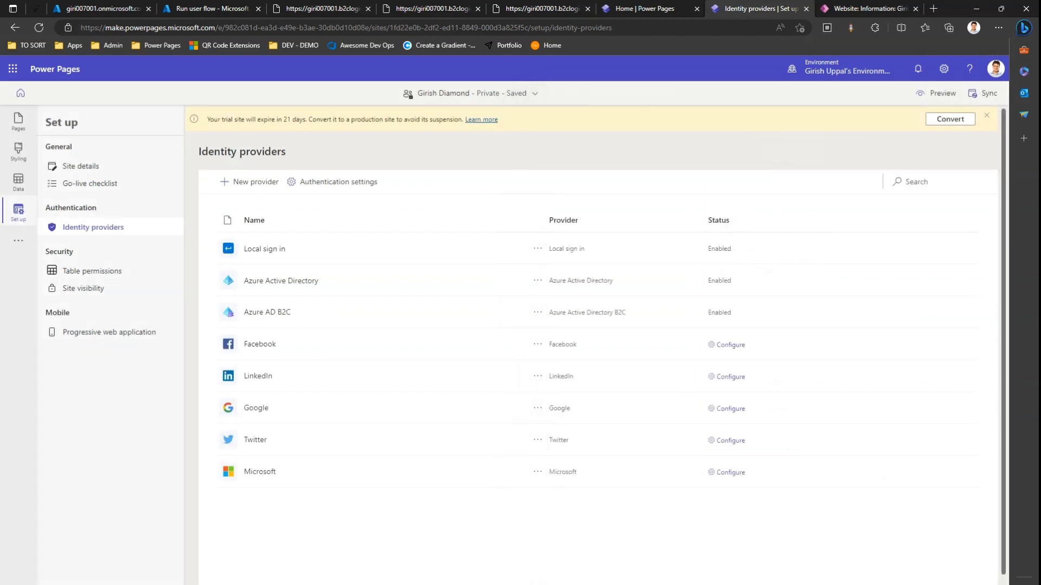
{"action": "left_click", "coordinate": [537, 313]}
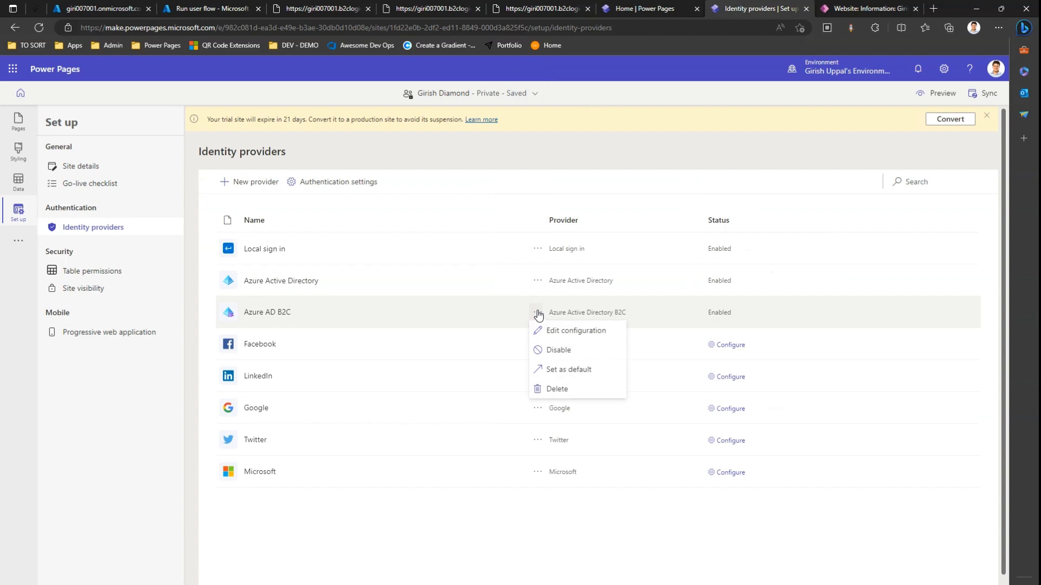
Set Azure AD B2C as the site's default identity provider, confirm with OK, and sync the site
{"action": "left_click", "coordinate": [559, 370]}
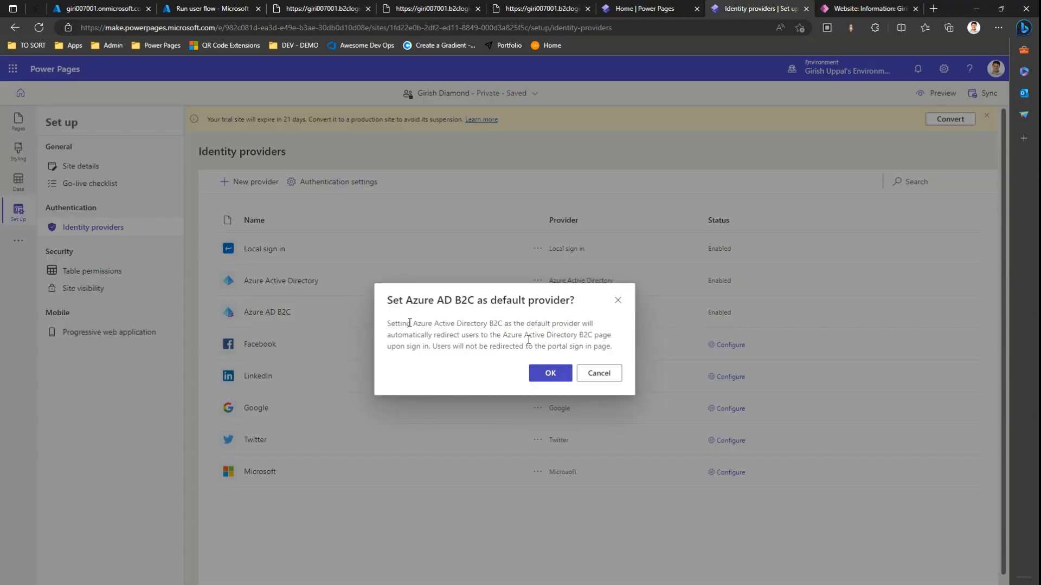
{"action": "left_click_drag", "start_coordinate": [386, 324], "coordinate": [567, 346]}
{"action": "left_click", "coordinate": [544, 374]}
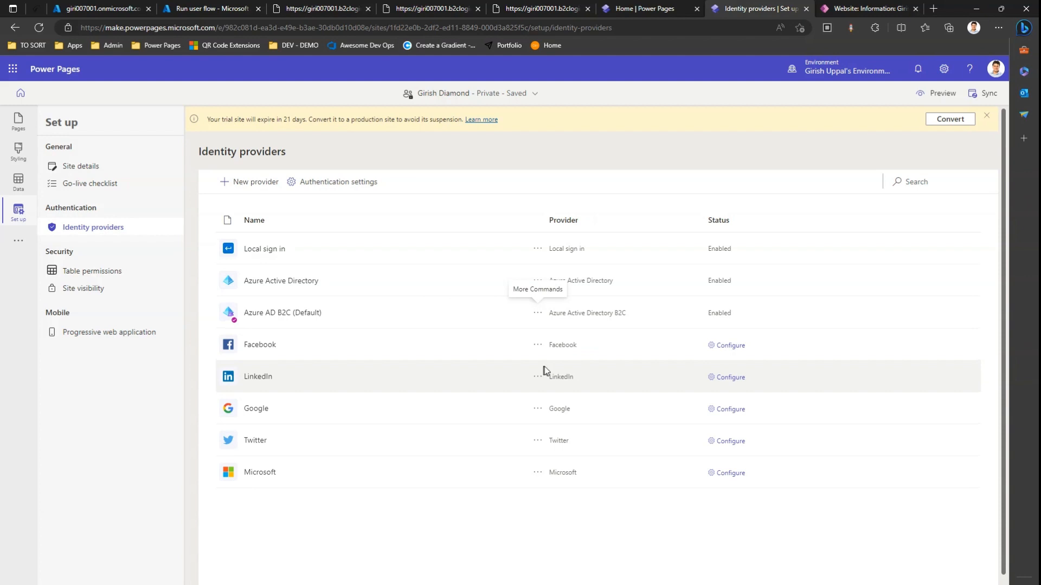
{"action": "left_click", "coordinate": [991, 98]}
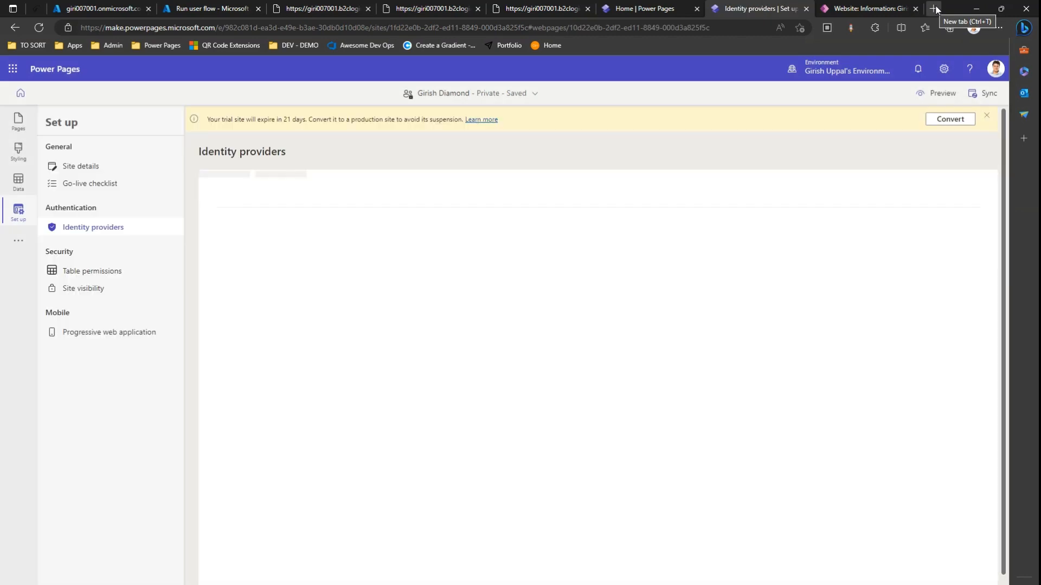
In a new tab, open the Power Pages sites list under Resources in Power Platform admin center
{"action": "left_click", "coordinate": [935, 9]}
{"action": "left_click", "coordinate": [123, 46]}
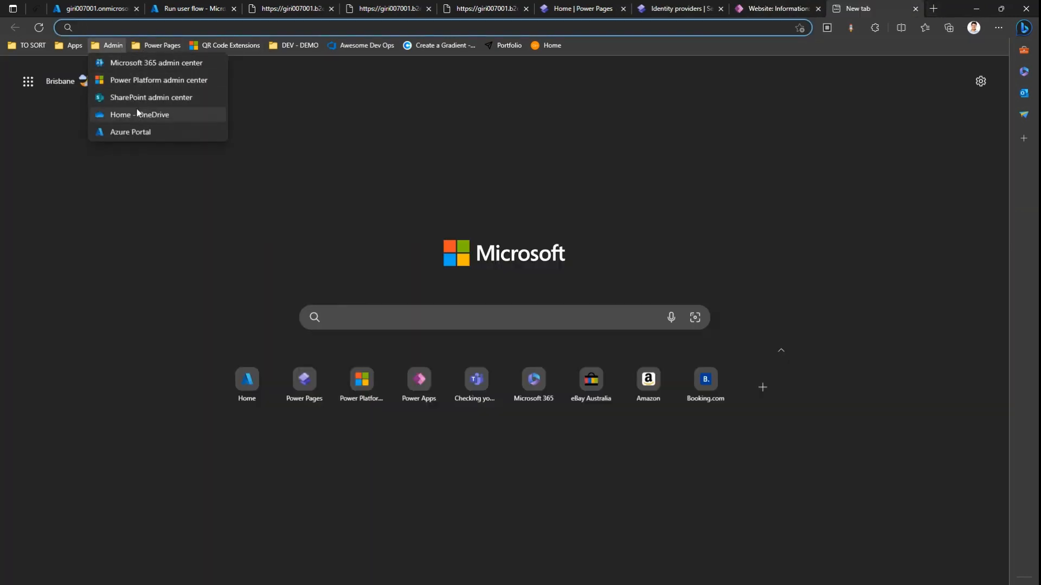
{"action": "left_click", "coordinate": [149, 80]}
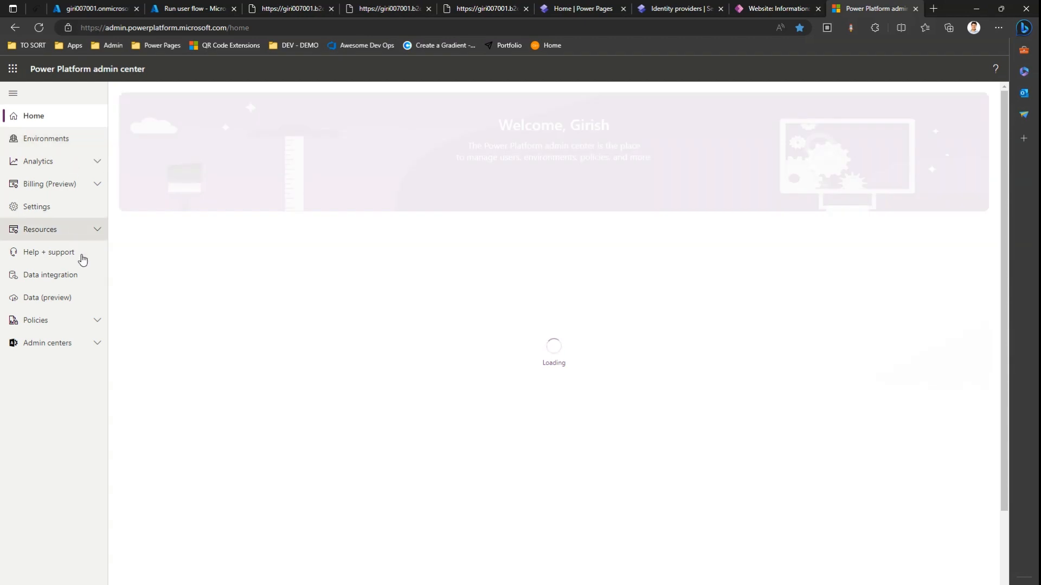
{"action": "left_click", "coordinate": [95, 231]}
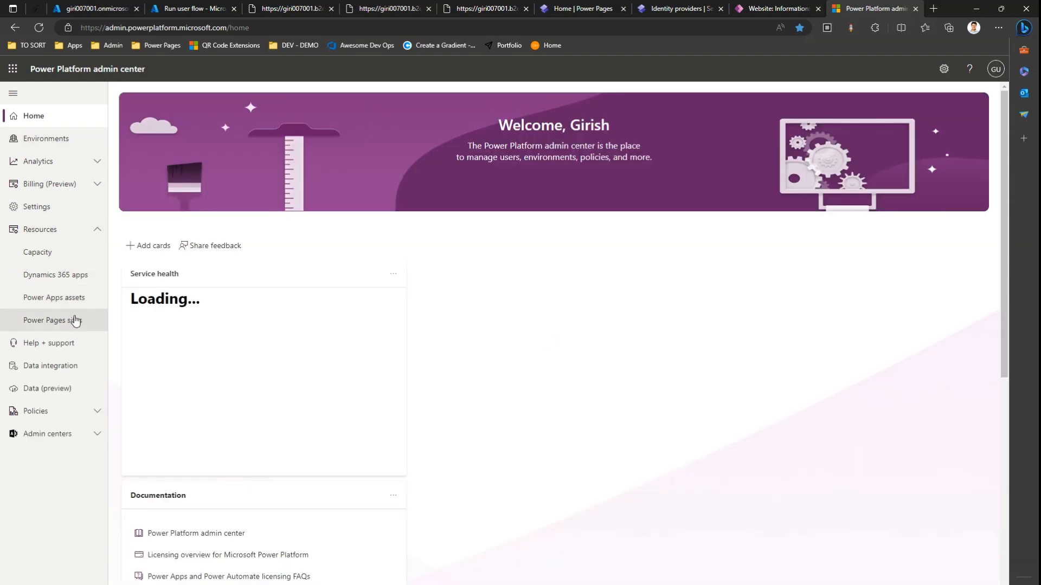
{"action": "left_click", "coordinate": [74, 321]}
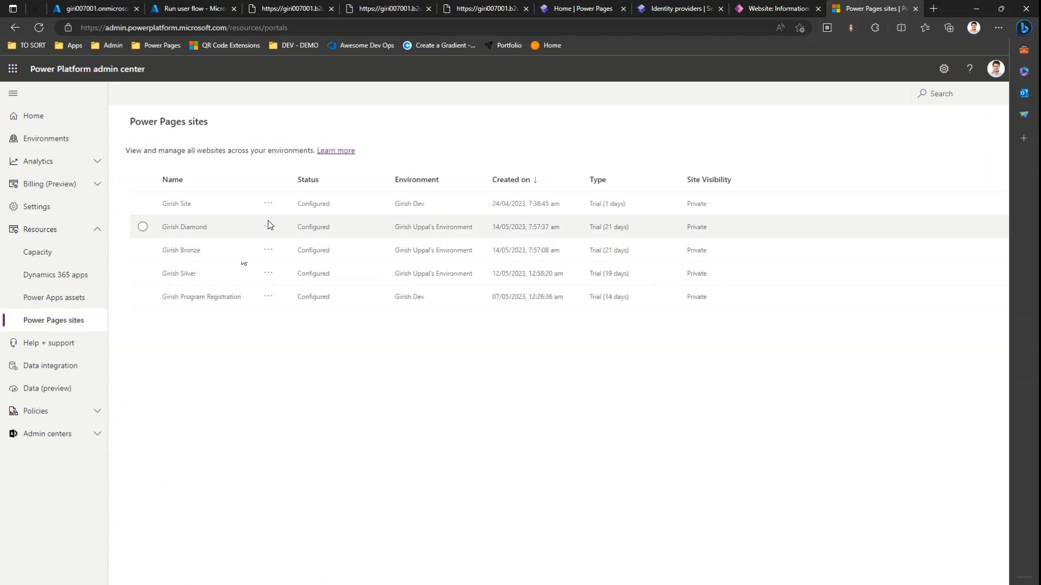
Manage the B2C-enabled site and restart it from Site Actions
{"action": "left_click", "coordinate": [270, 229]}
{"action": "left_click", "coordinate": [277, 240]}
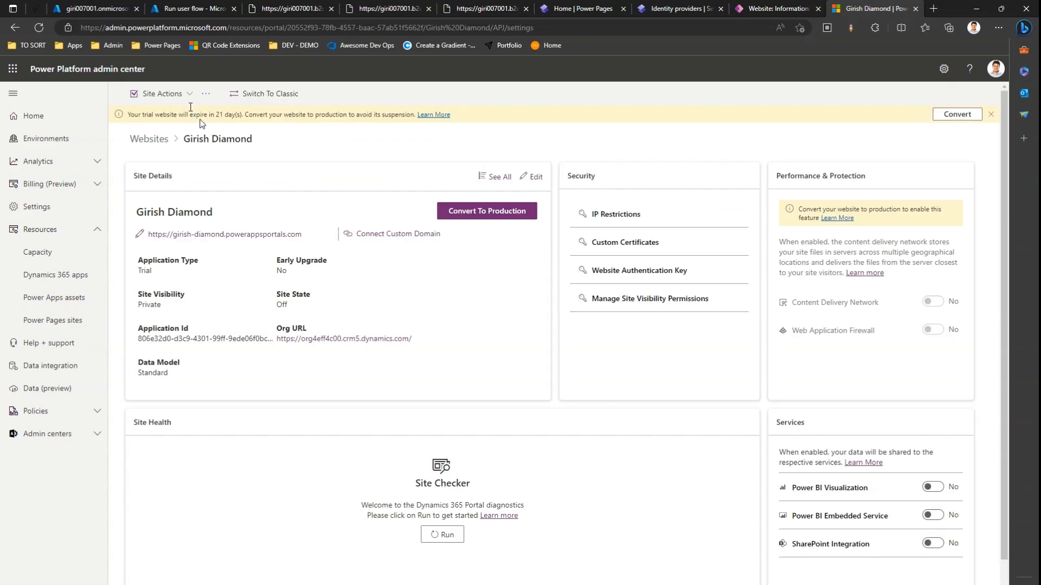
{"action": "left_click", "coordinate": [176, 97]}
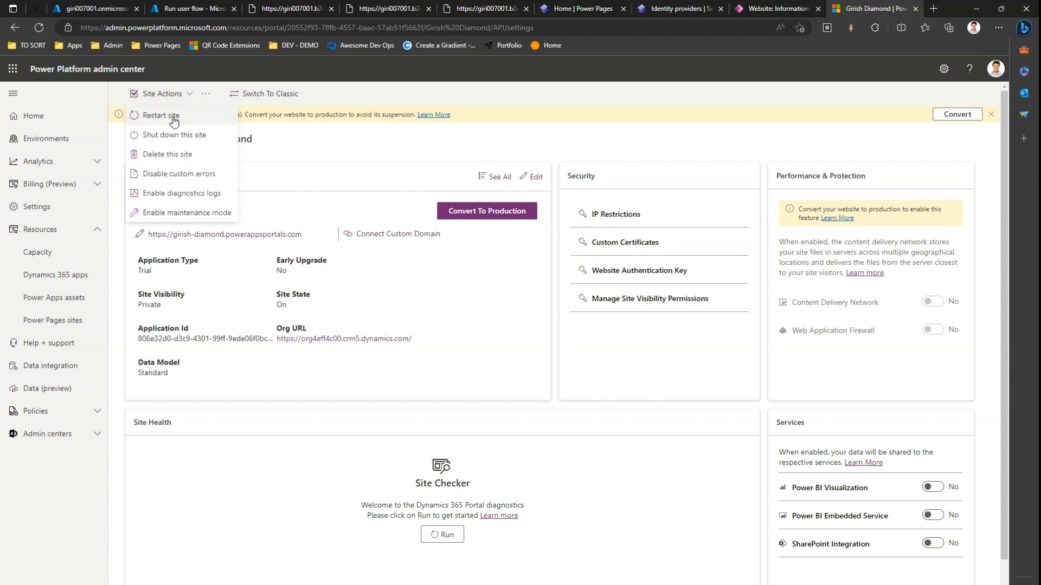
{"action": "left_click", "coordinate": [173, 120]}
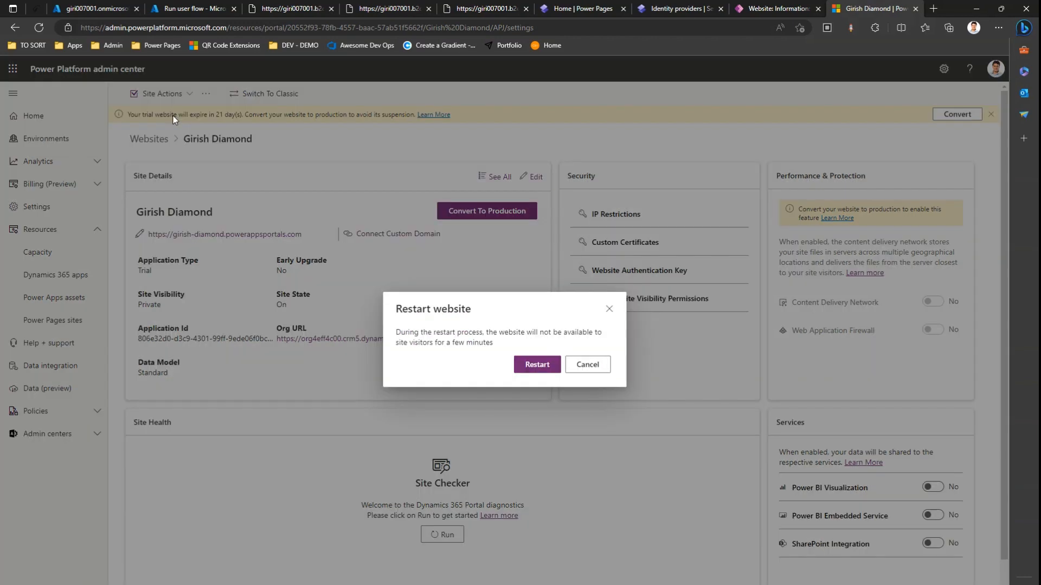
{"action": "left_click", "coordinate": [543, 365]}
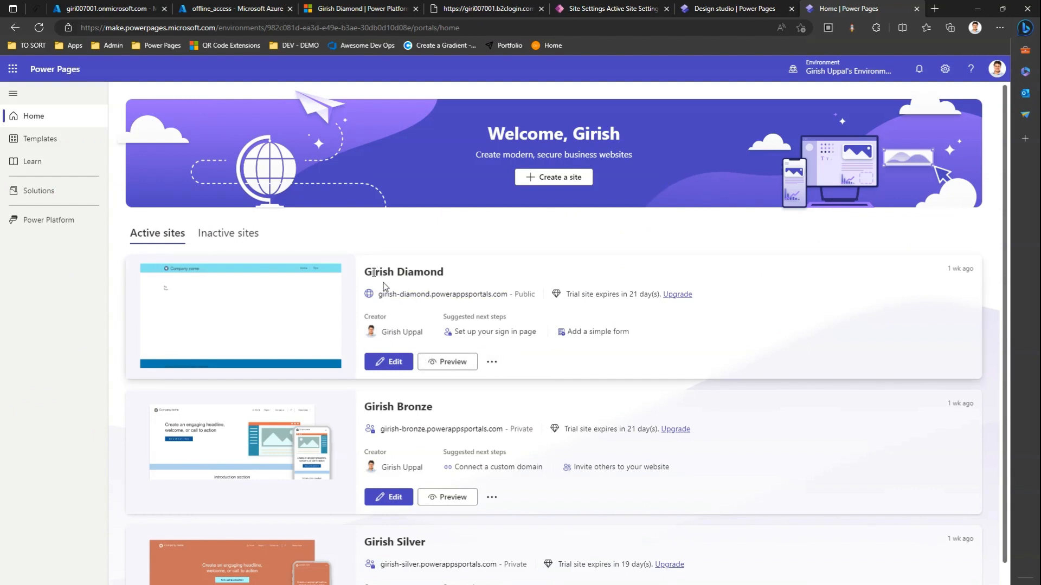
Preview the Diamond site on desktop, zoom to 125%, and choose the Azure AD B2C sign-in
{"action": "left_click_drag", "start_coordinate": [362, 272], "coordinate": [457, 277]}
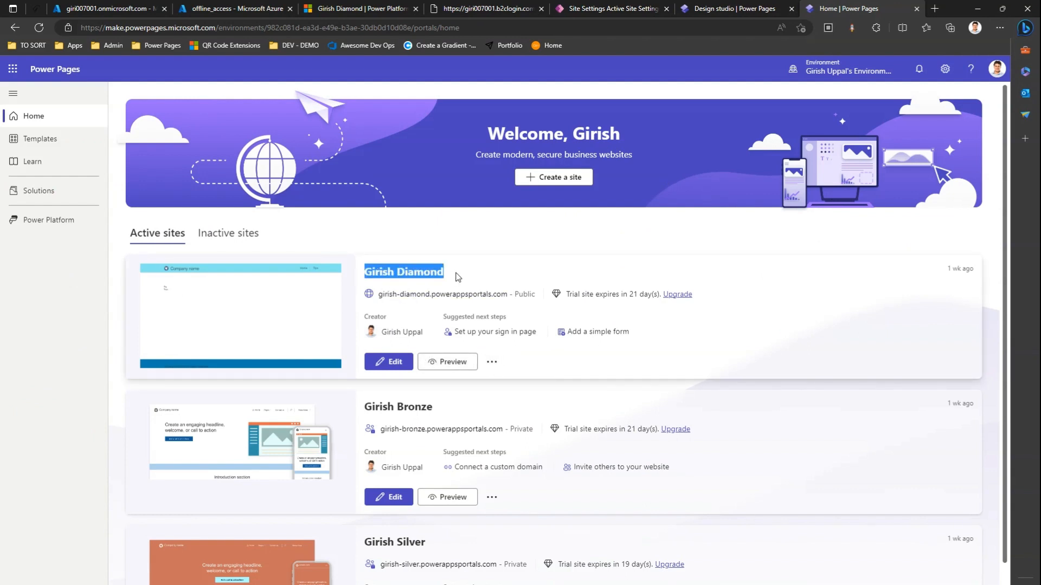
{"action": "left_click", "coordinate": [473, 367]}
{"action": "left_click", "coordinate": [458, 386]}
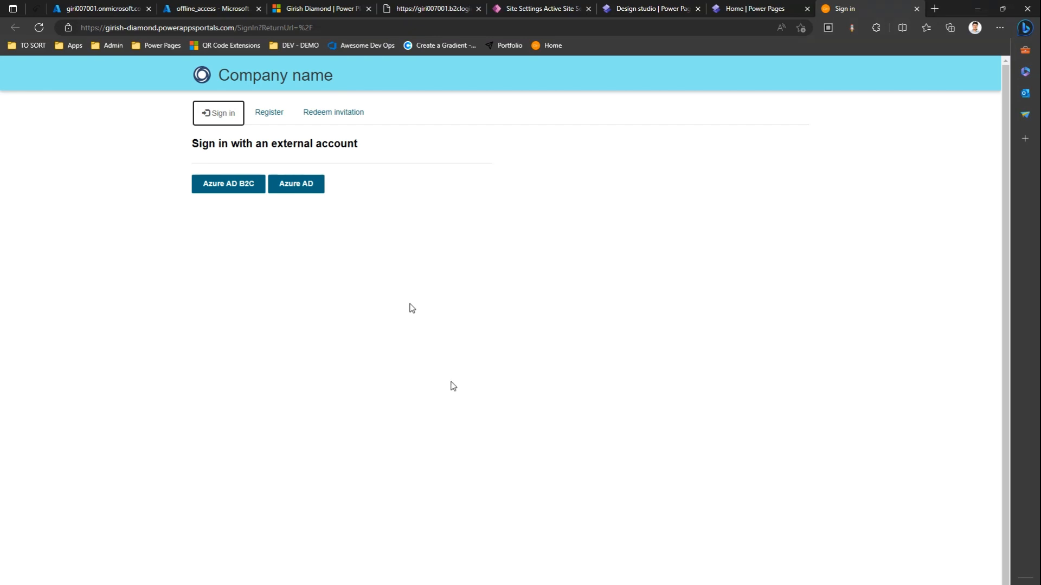
{"action": "key", "text": "ctrl+plus"}
{"action": "key", "text": "ctrl+plus"}
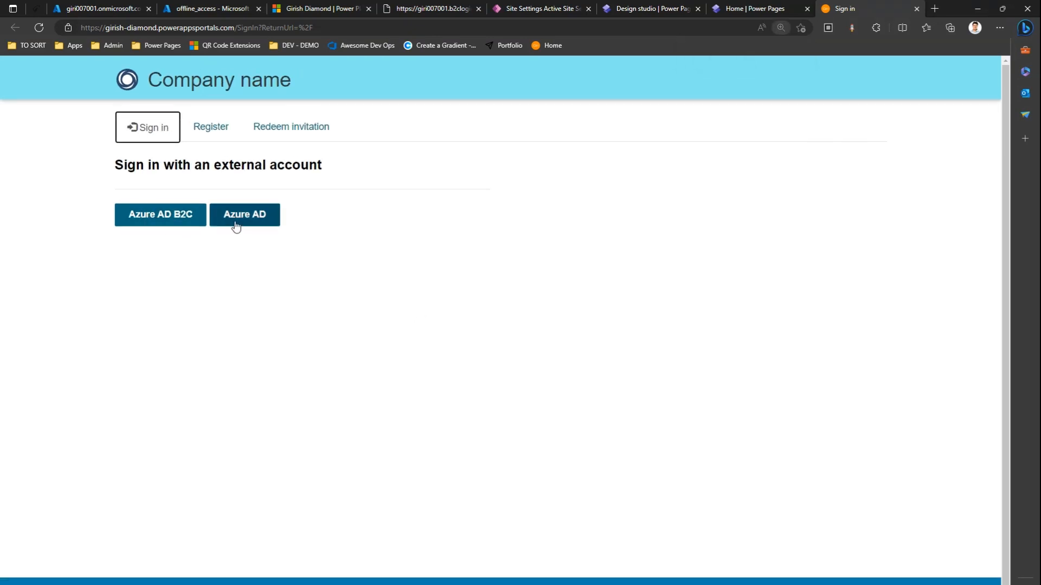
{"action": "left_click", "coordinate": [160, 218]}
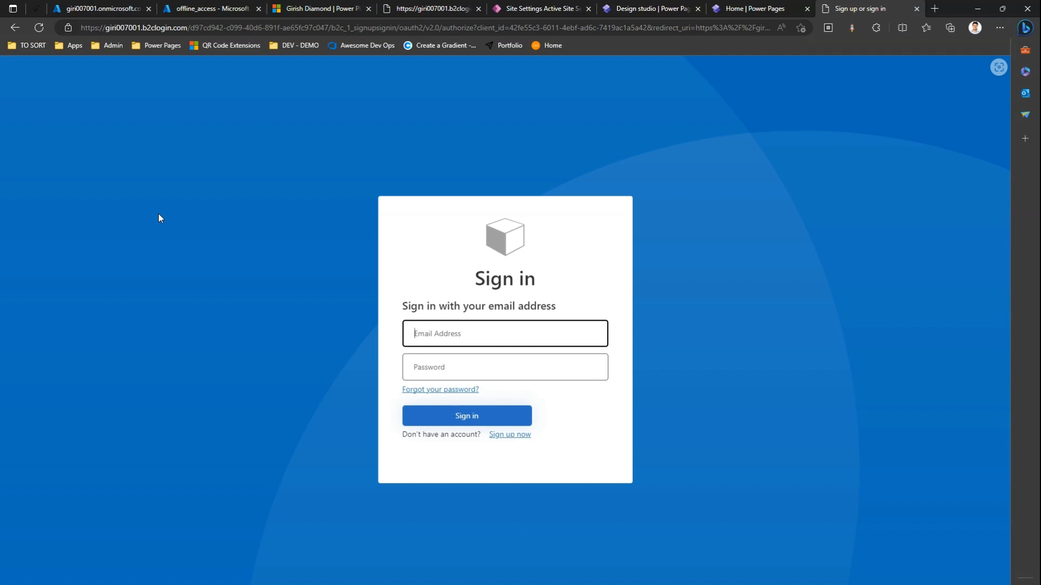
Start a new sign-up and verify the e-mail address with the e-mailed verification code
{"action": "left_click", "coordinate": [456, 337]}
{"action": "left_click", "coordinate": [505, 297]}
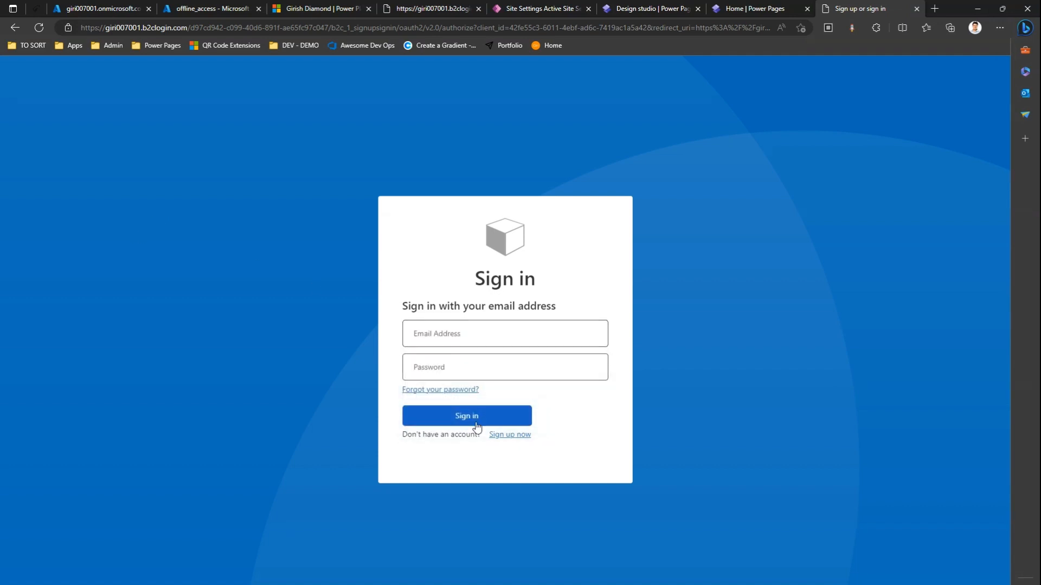
{"action": "left_click", "coordinate": [501, 437]}
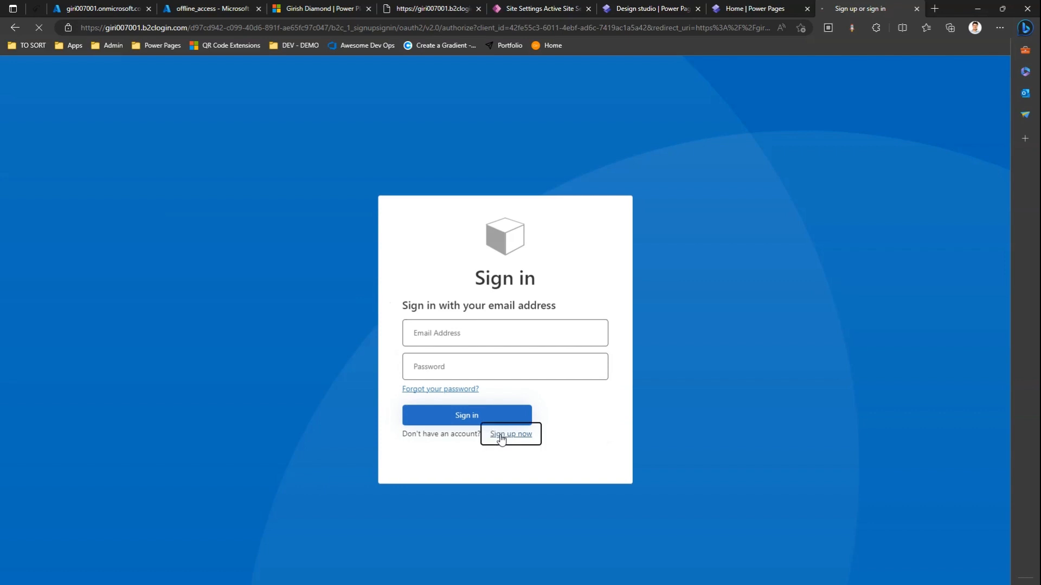
{"action": "left_click", "coordinate": [515, 305]}
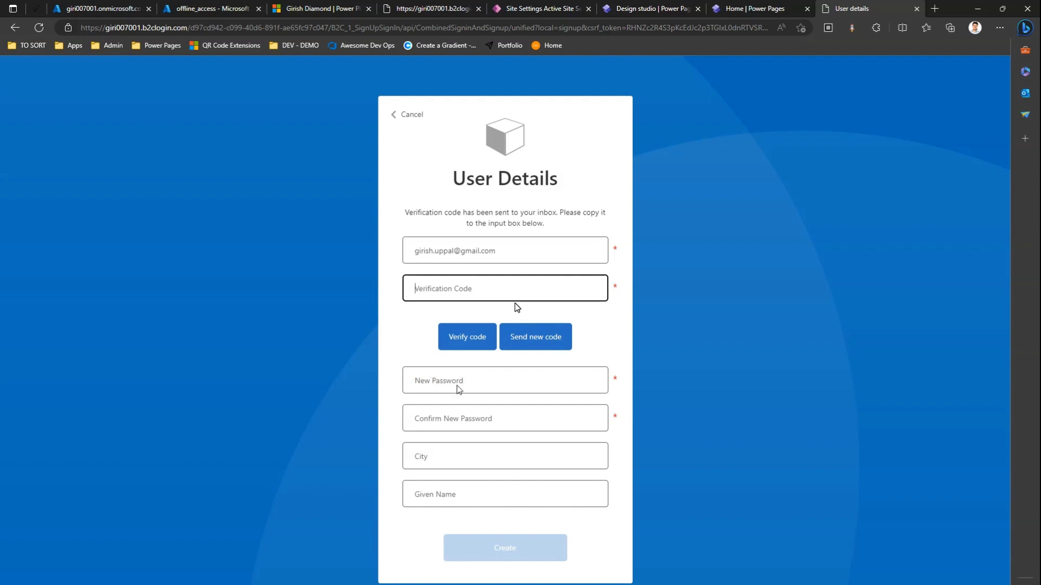
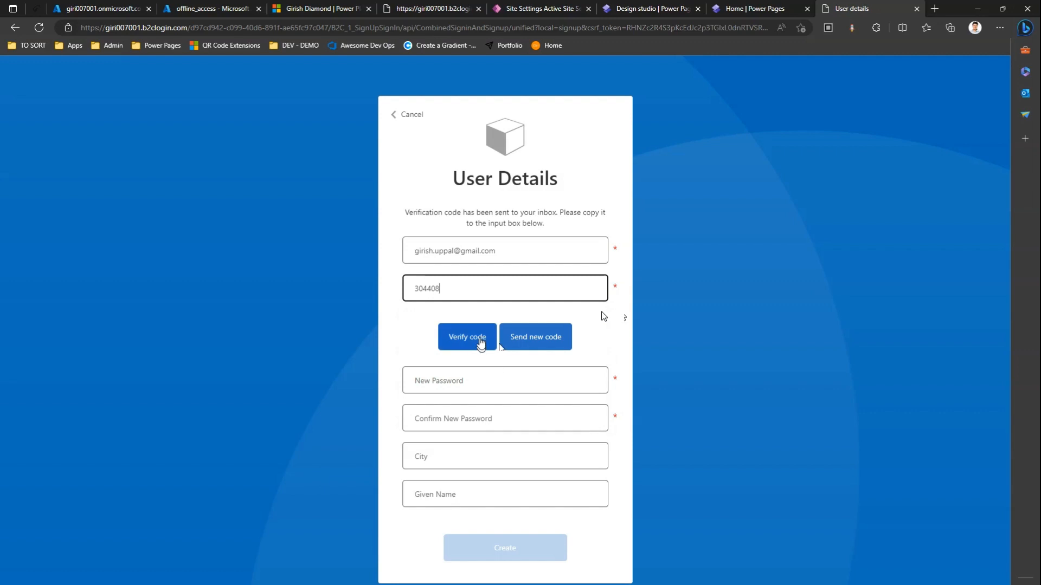
{"action": "left_click", "coordinate": [480, 344]}
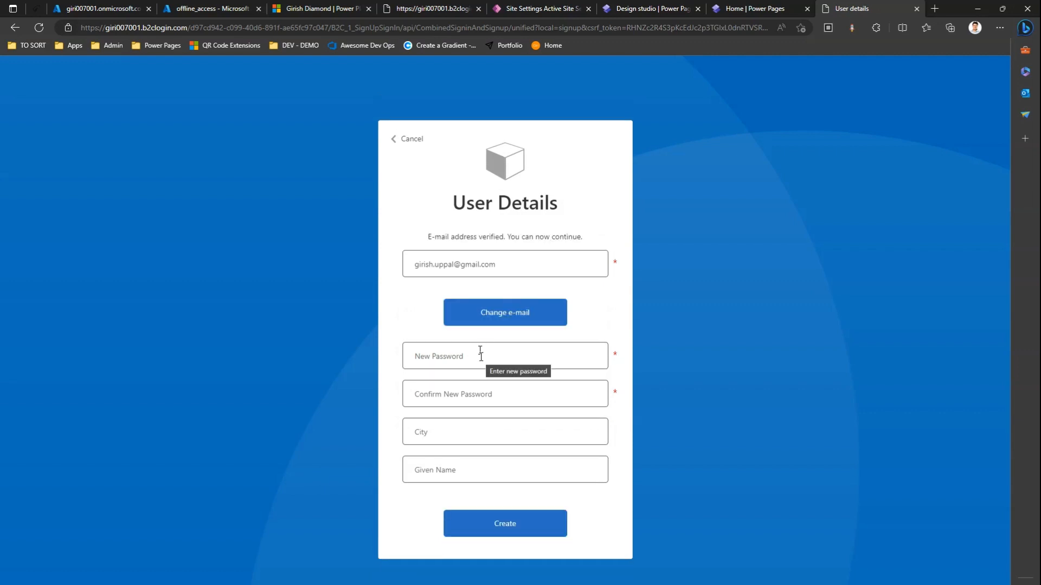
Enter and confirm a password, city Brisbane and the user's given name, then create the account
{"action": "left_click", "coordinate": [440, 361]}
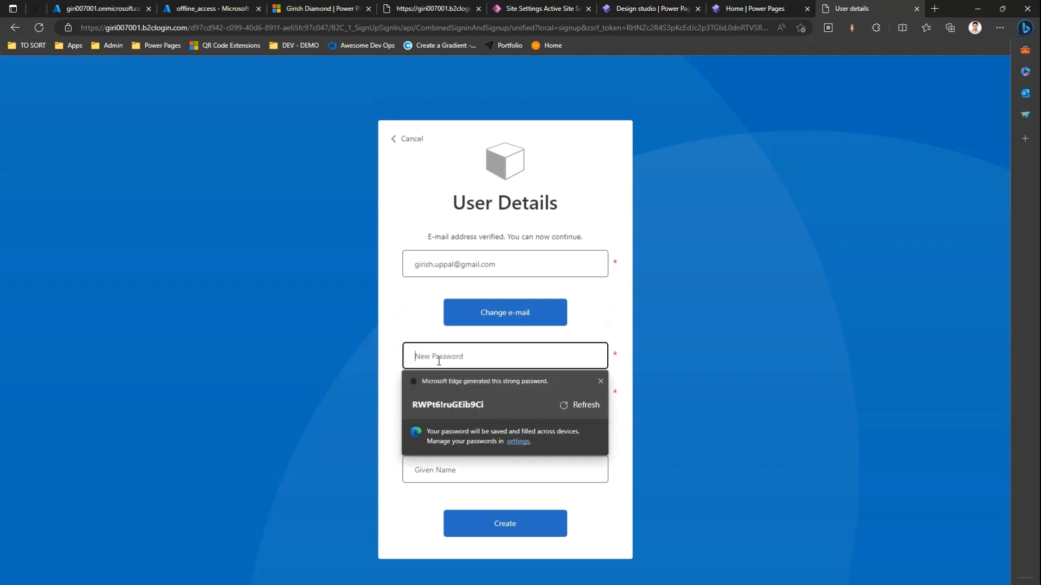
{"action": "type", "text": "•••••••••"}
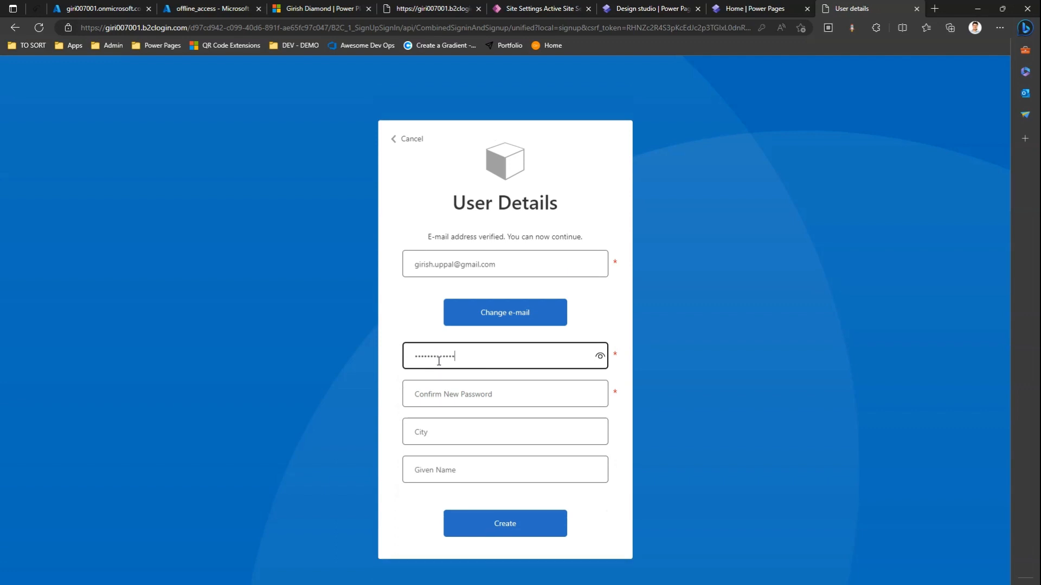
{"action": "key", "text": "Tab"}
{"action": "type", "text": "•••"}
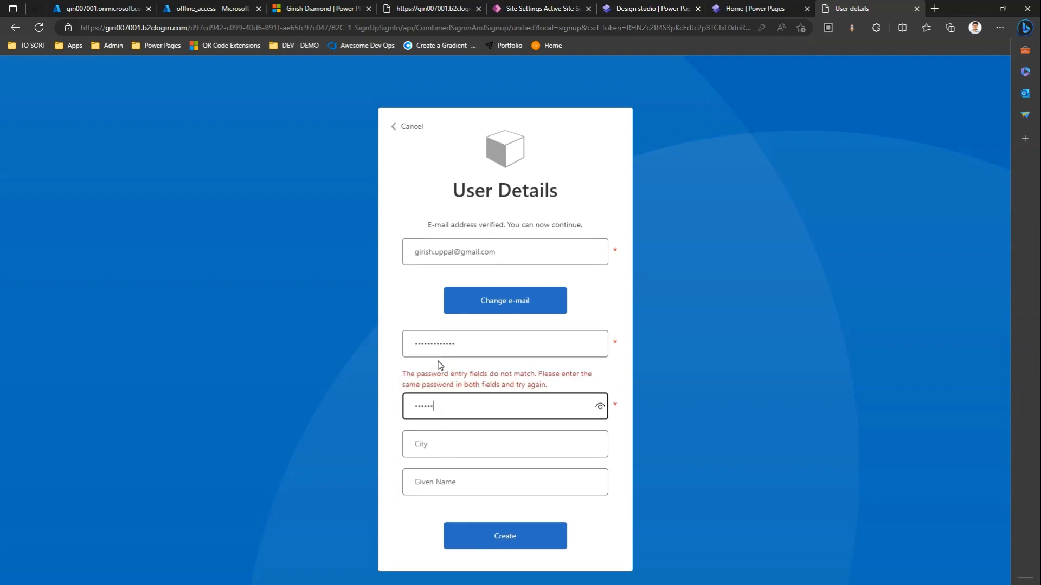
{"action": "type", "text": "••••••••••"}
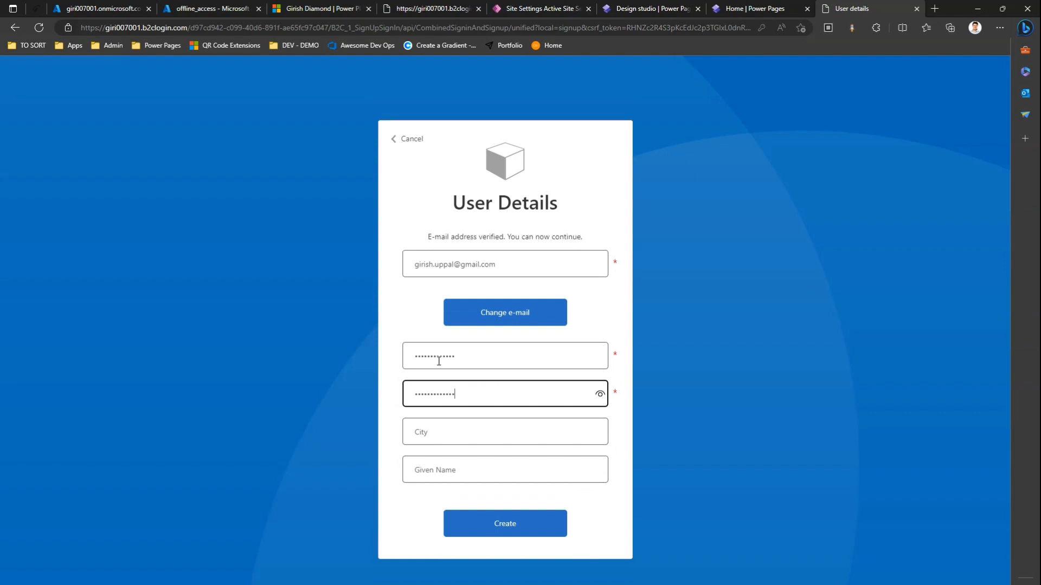
{"action": "left_click", "coordinate": [507, 438]}
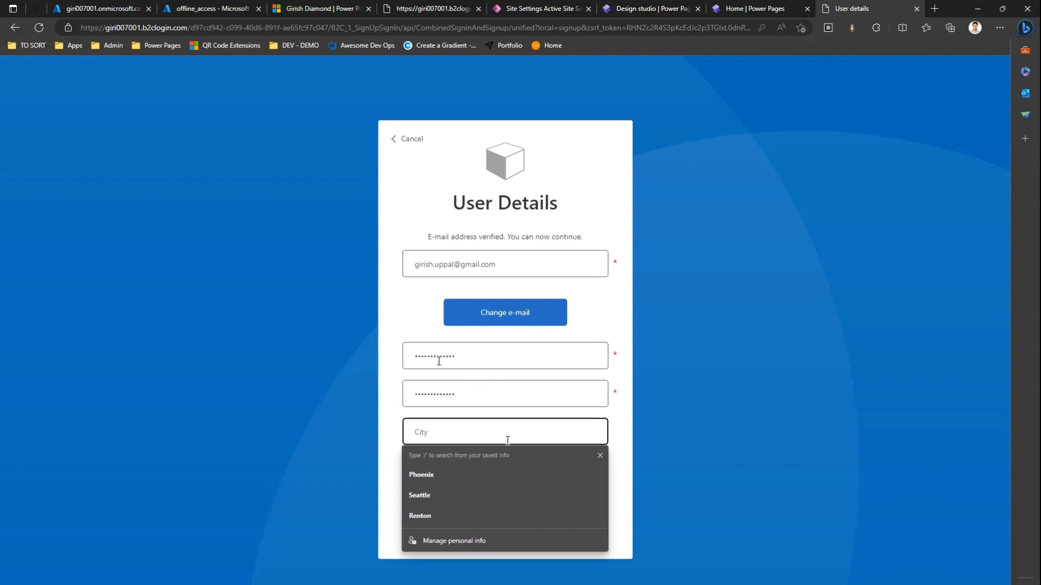
{"action": "type", "text": "Brisbane"}
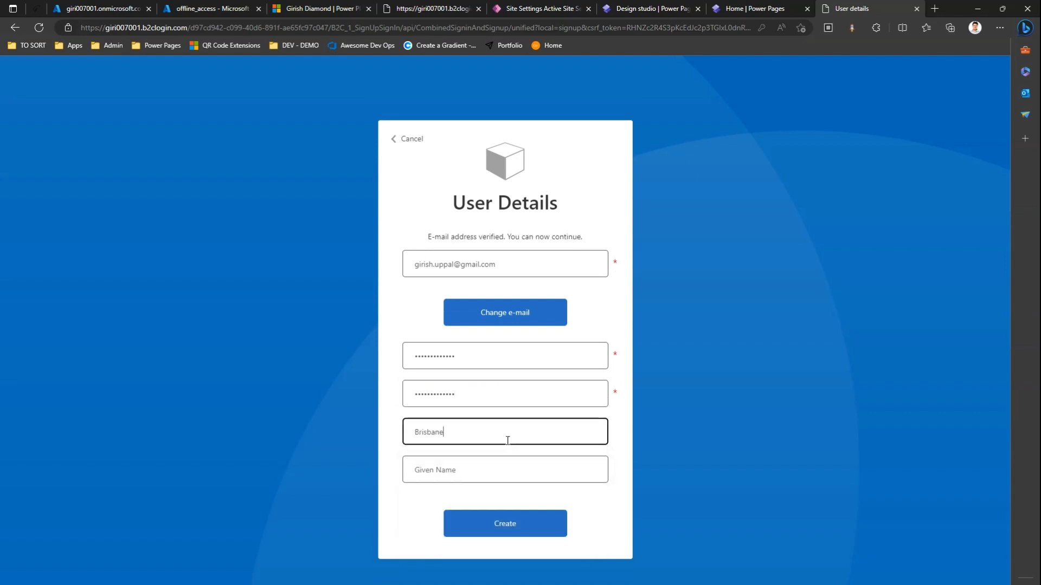
{"action": "key", "text": "Tab"}
{"action": "type", "text": "Girish "}
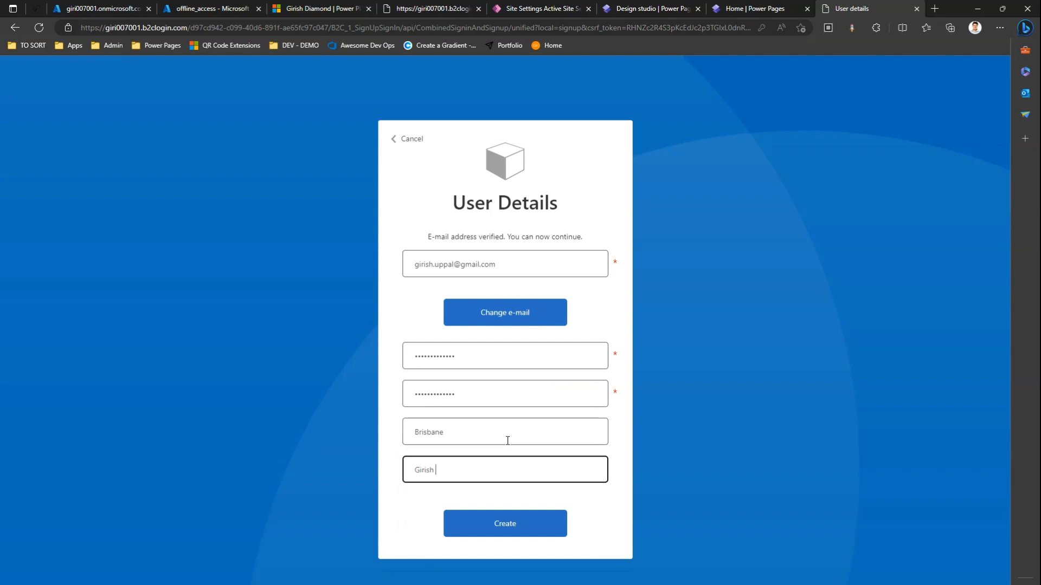
{"action": "type", "text": "Uppal"}
{"action": "left_click", "coordinate": [512, 523]}
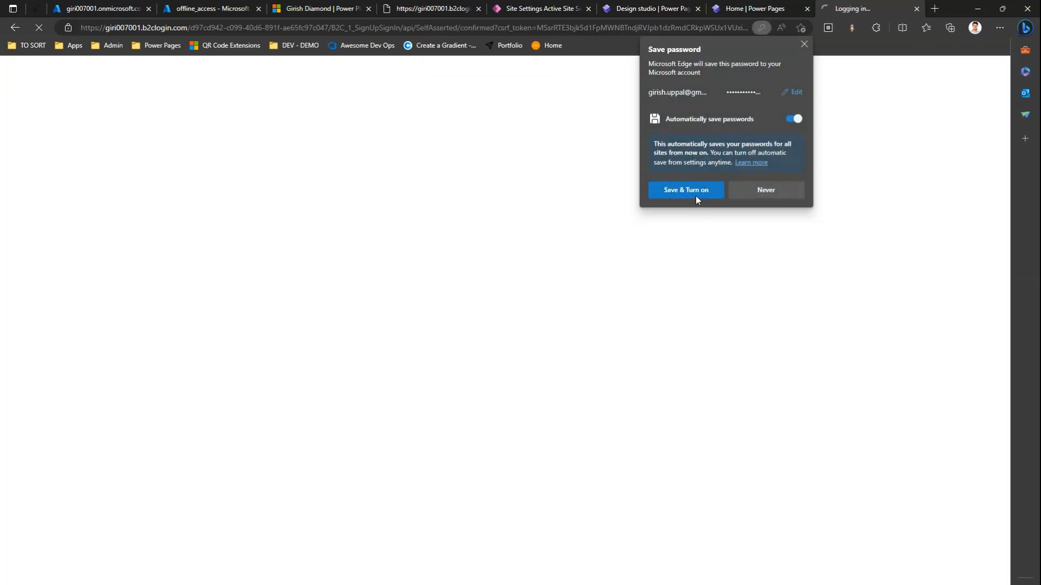
Decline saving the password, then open the 'unknown' new user from Azure Active Directory > Users
{"action": "left_click", "coordinate": [766, 191]}
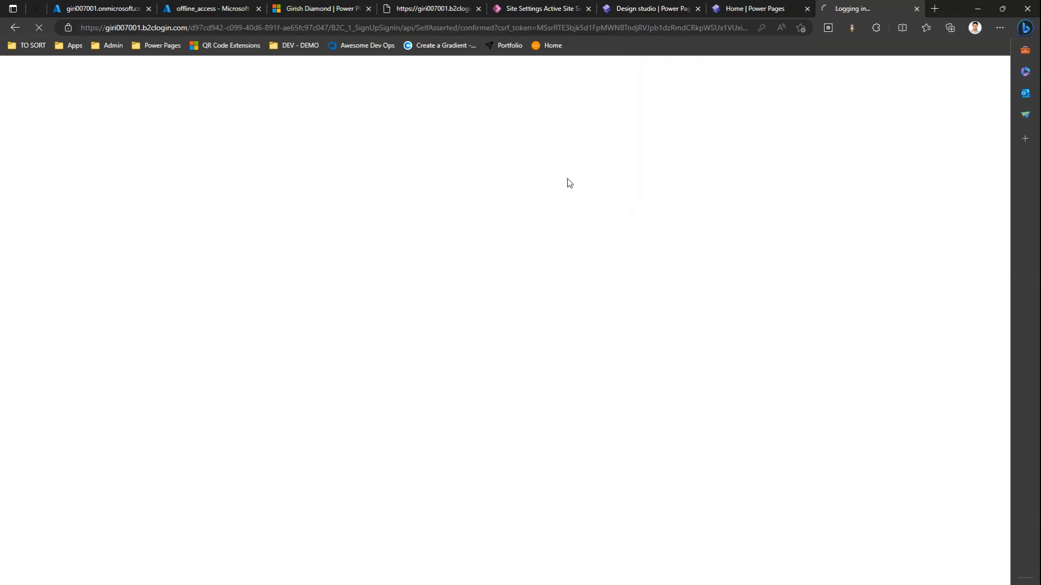
{"action": "left_click", "coordinate": [113, 10]}
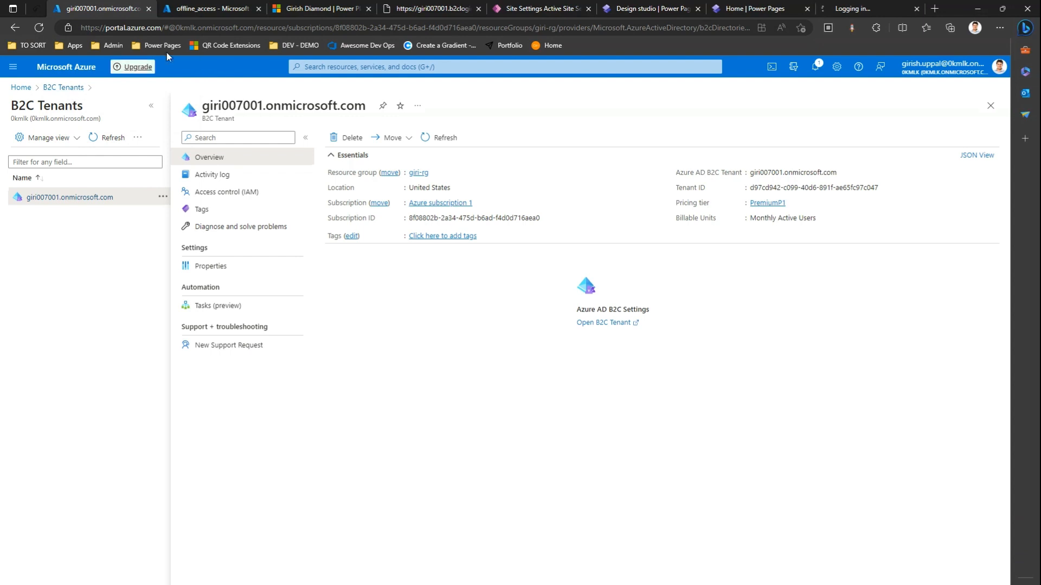
{"action": "key", "text": "ctrl+Tab"}
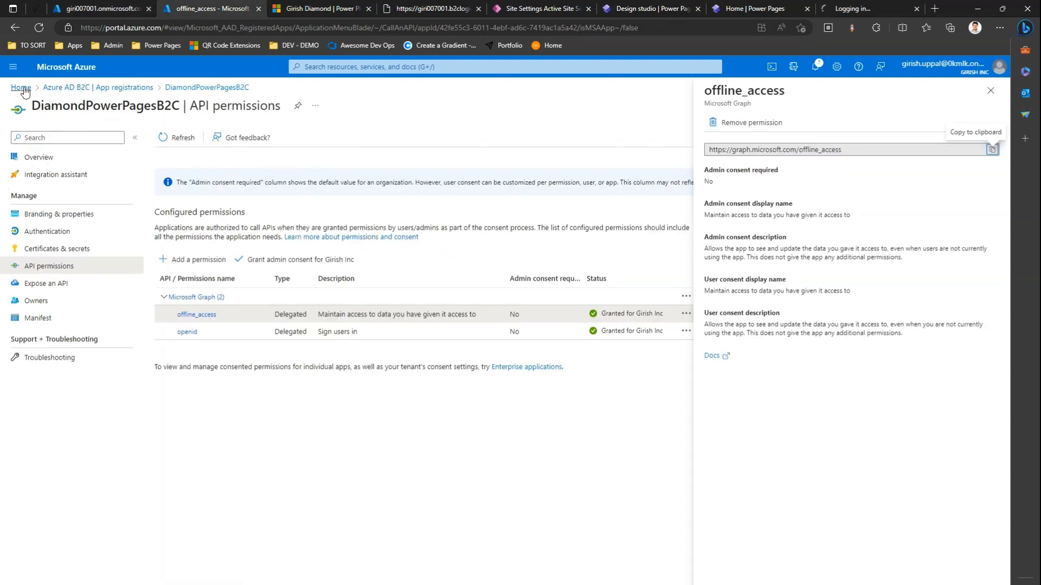
{"action": "left_click", "coordinate": [13, 66]}
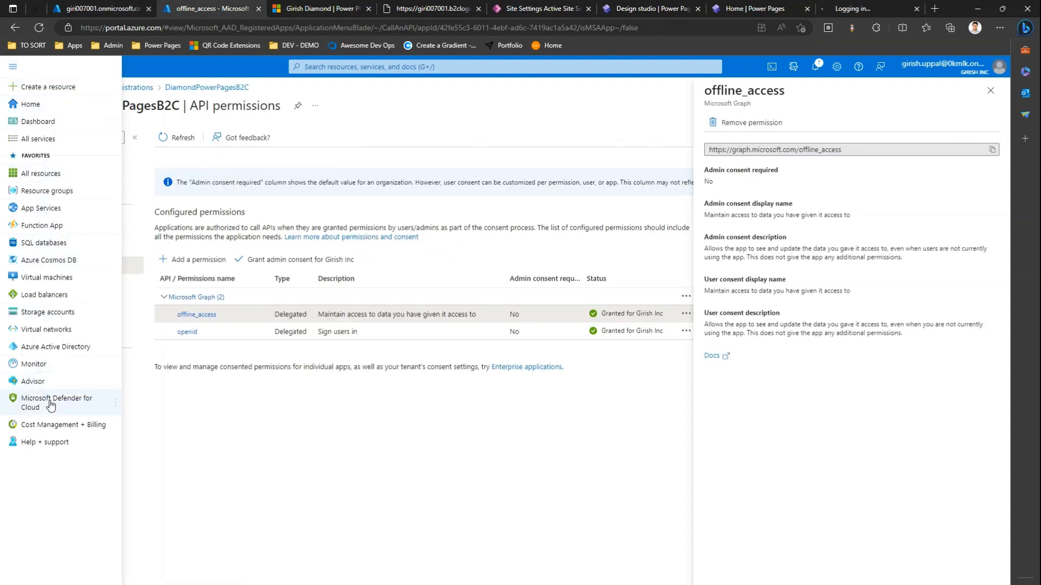
{"action": "left_click", "coordinate": [54, 347]}
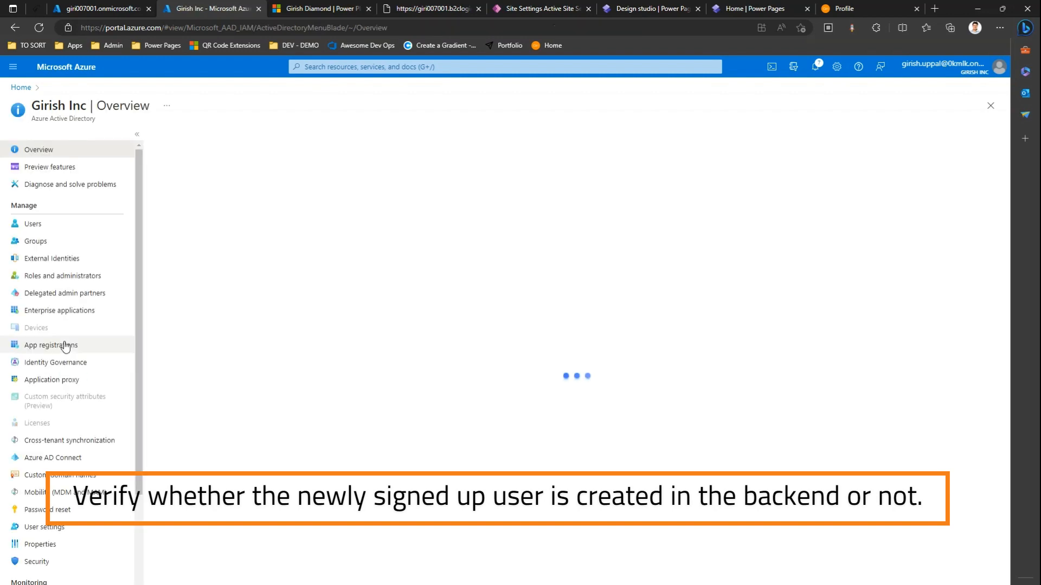
{"action": "left_click", "coordinate": [33, 224]}
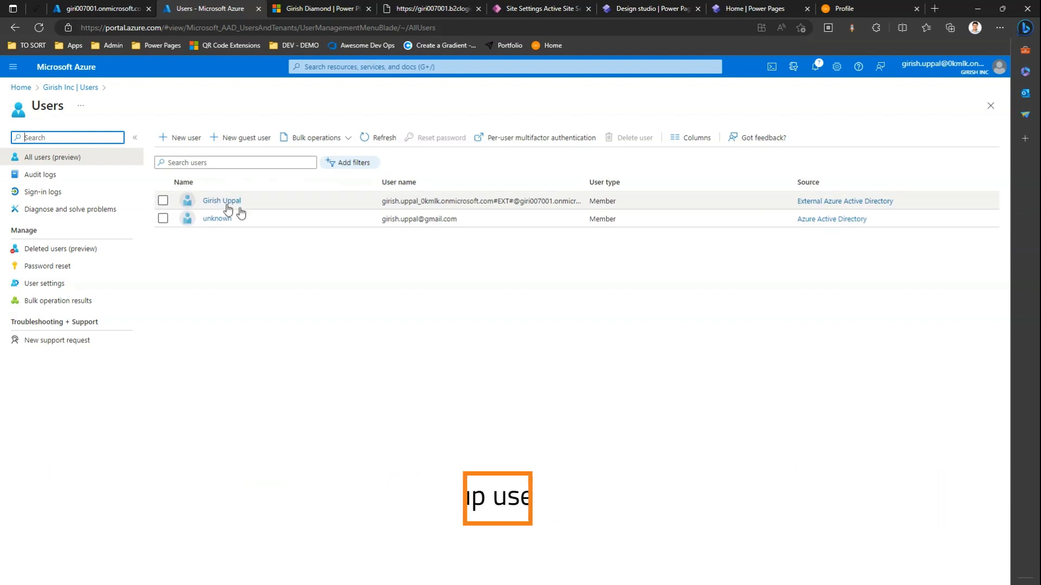
{"action": "left_click", "coordinate": [217, 220]}
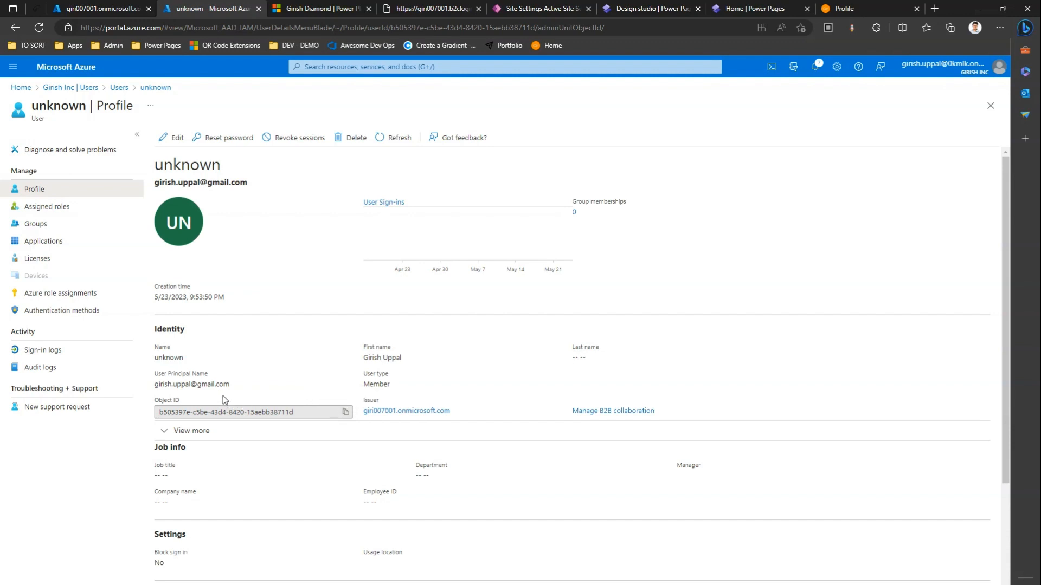
On the Power Pages site tab, open Locked Page, then go back to Home
{"action": "left_click", "coordinate": [843, 9]}
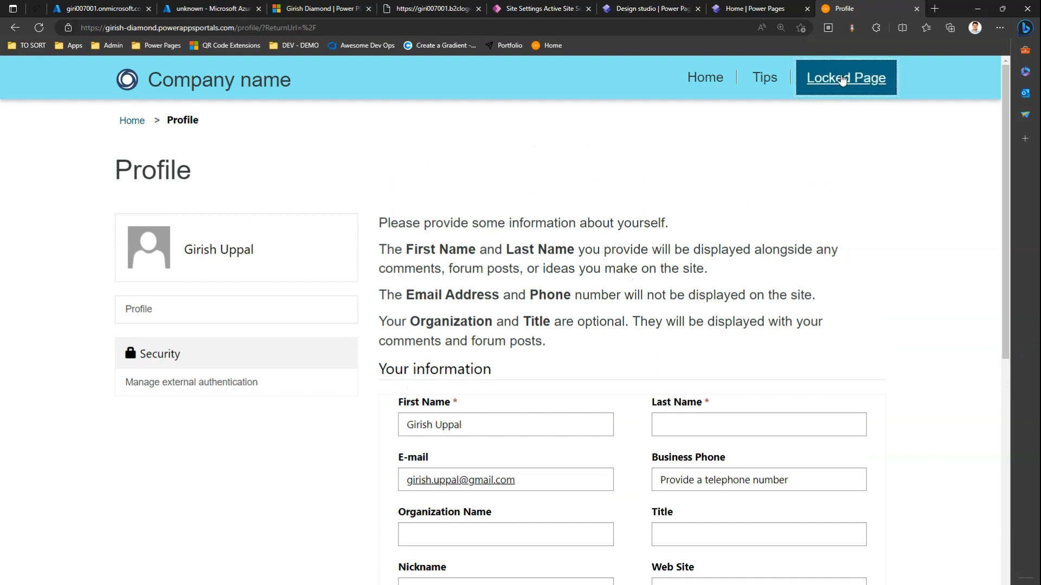
{"action": "left_click", "coordinate": [841, 78]}
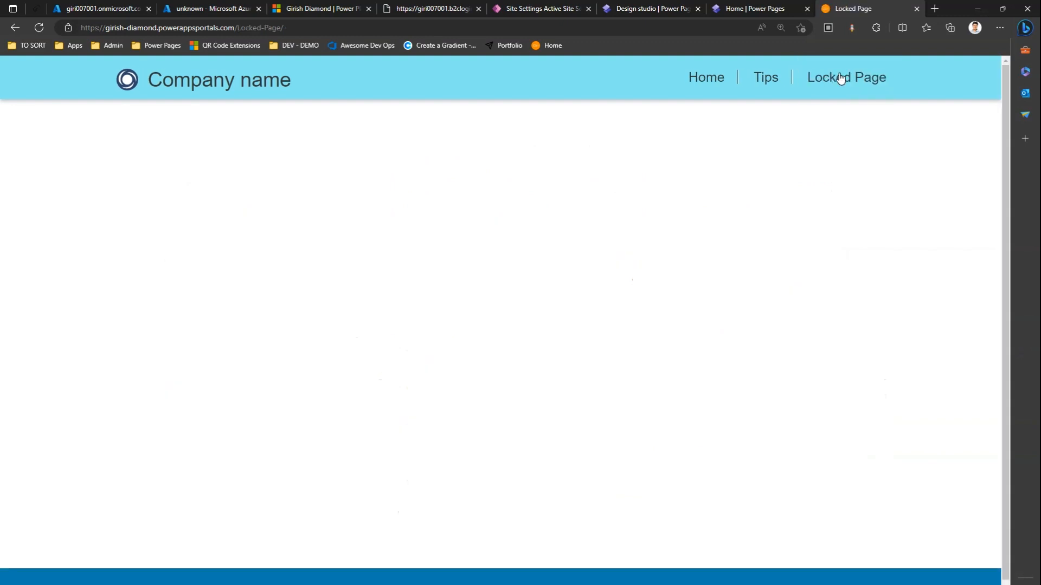
{"action": "left_click", "coordinate": [706, 79]}
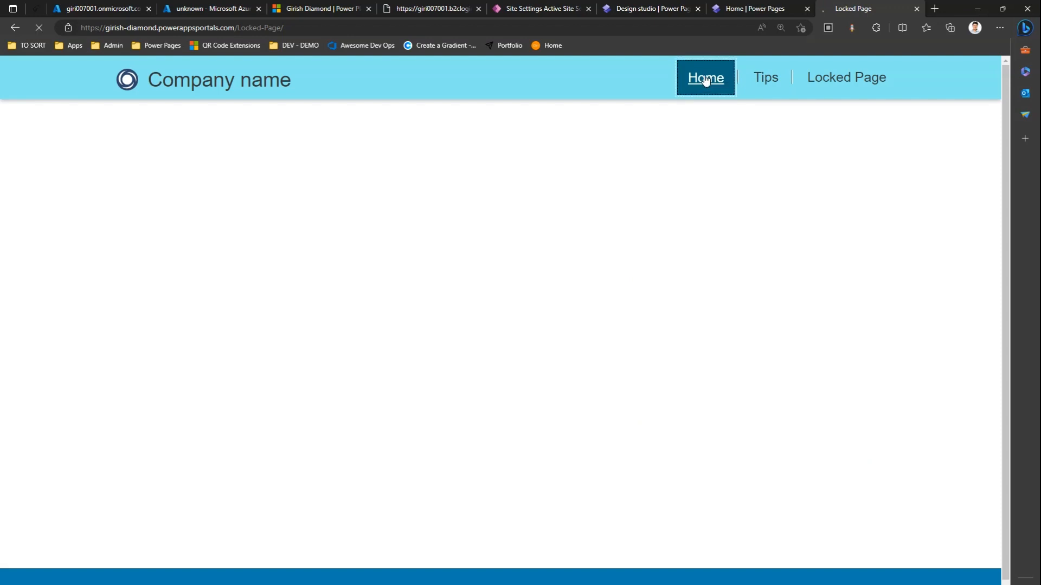